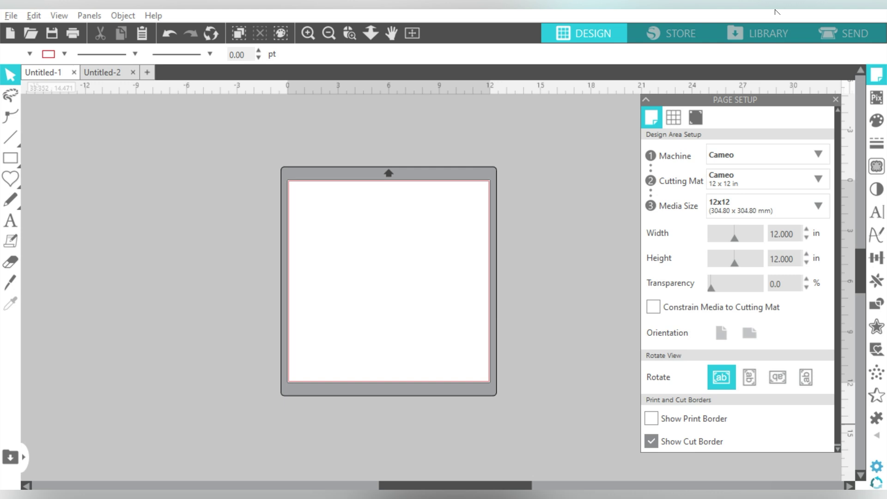
# Step: Set the machine to None and the cutting mat to Auto (None)
pyautogui.click(747, 152)
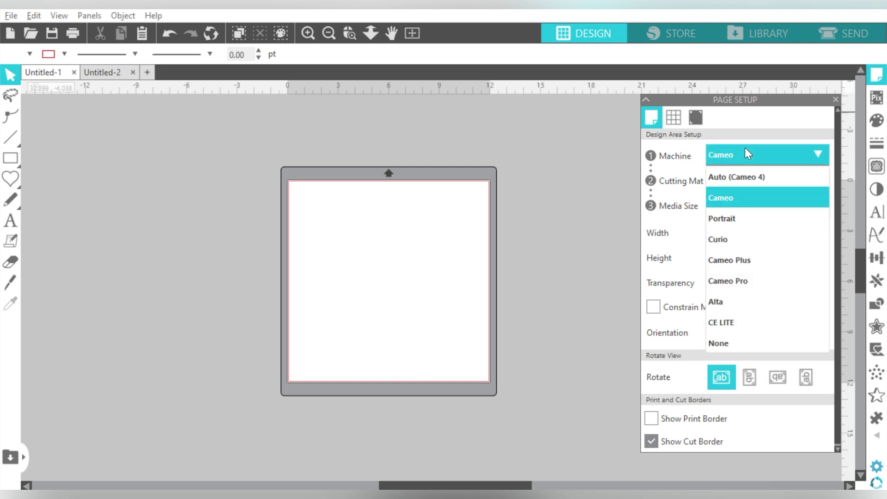
pyautogui.click(726, 345)
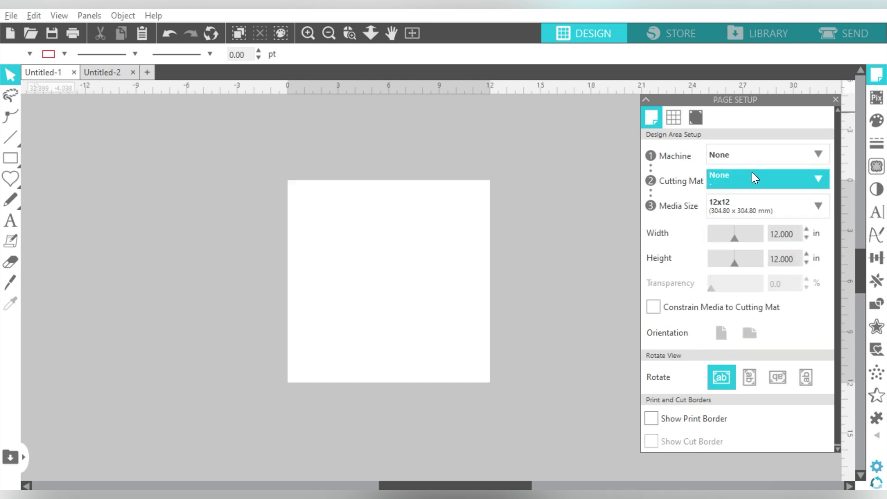
pyautogui.click(752, 178)
pyautogui.click(742, 204)
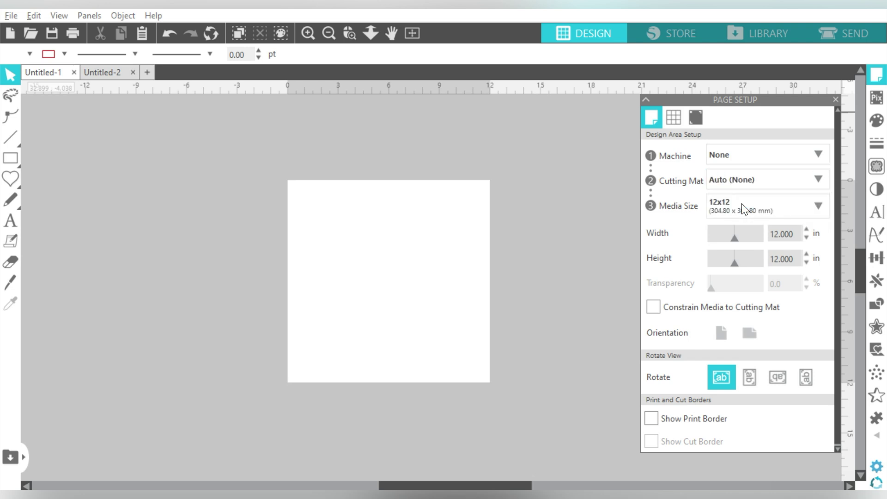
# Step: Choose a Custom media size with a 16 in height, giving a 12 x 16 in portrait page
pyautogui.click(761, 221)
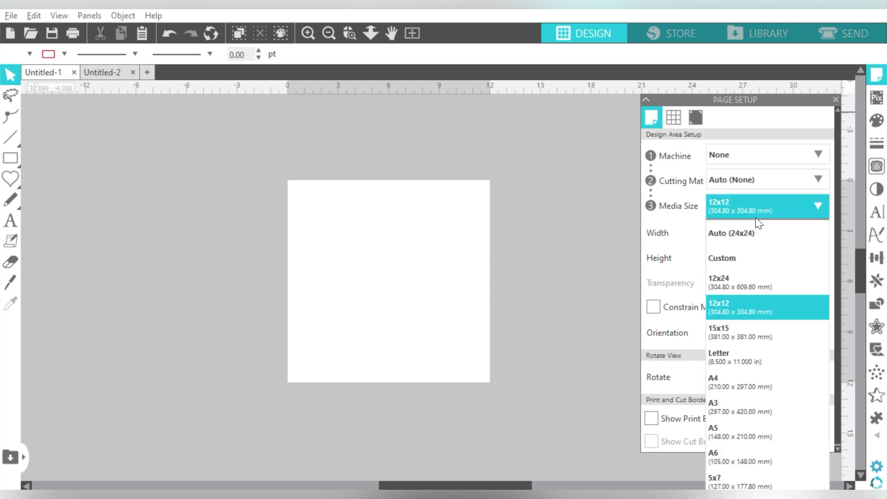
pyautogui.click(740, 257)
pyautogui.click(783, 237)
pyautogui.click(781, 254)
pyautogui.write('16')
pyautogui.press('Return')
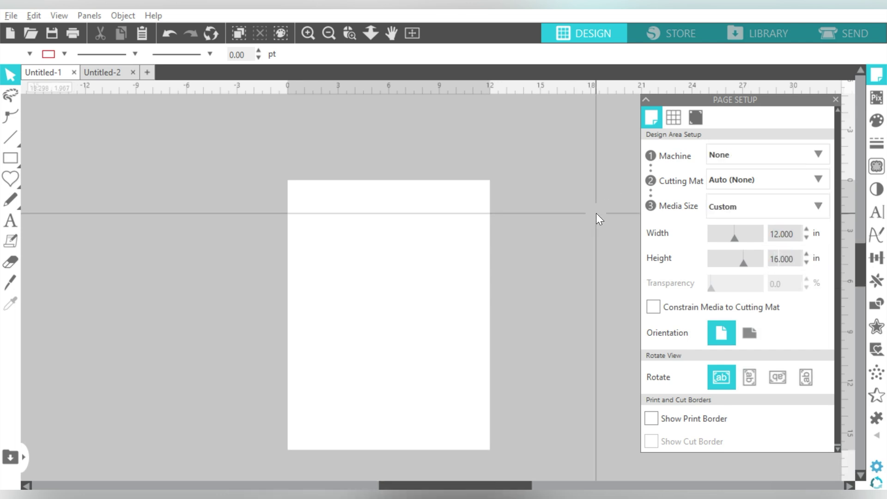
pyautogui.moveTo(861, 248); pyautogui.dragTo(860, 254)
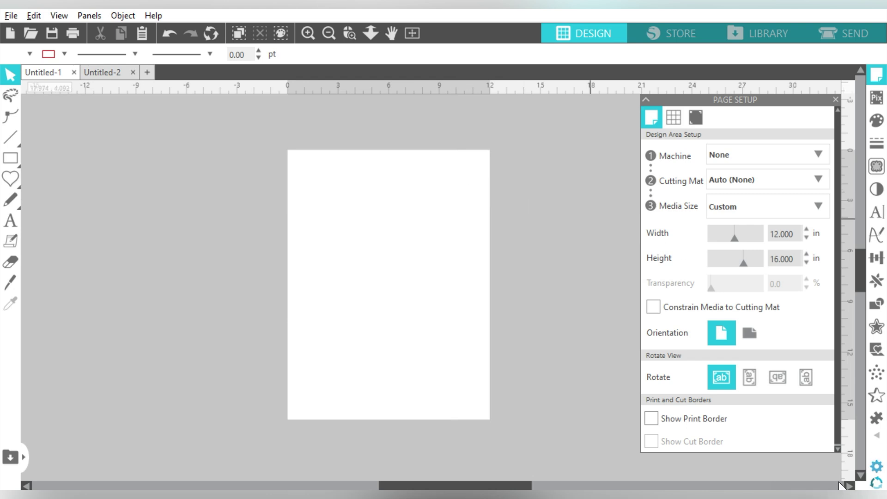
# Step: Import the Nanas Favorite Flowers image from the Desktop folder onto the canvas
pyautogui.click(840, 497)
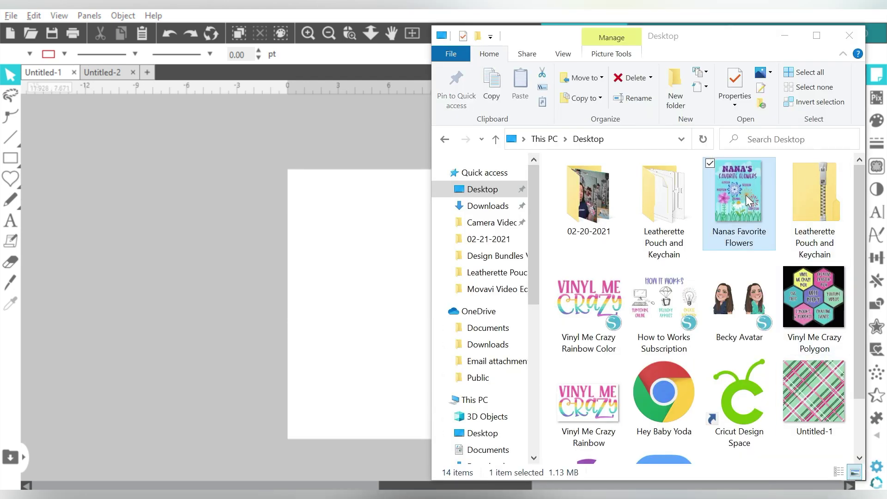
pyautogui.moveTo(737, 197); pyautogui.dragTo(276, 213)
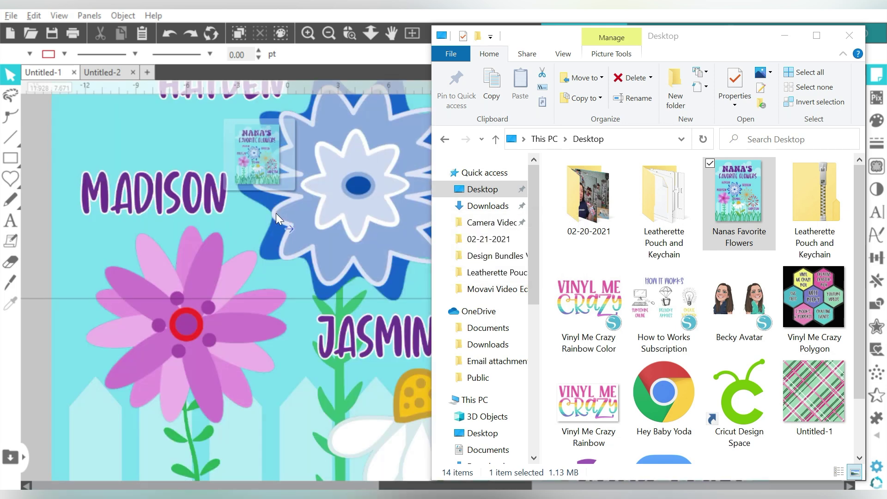
pyautogui.click(288, 208)
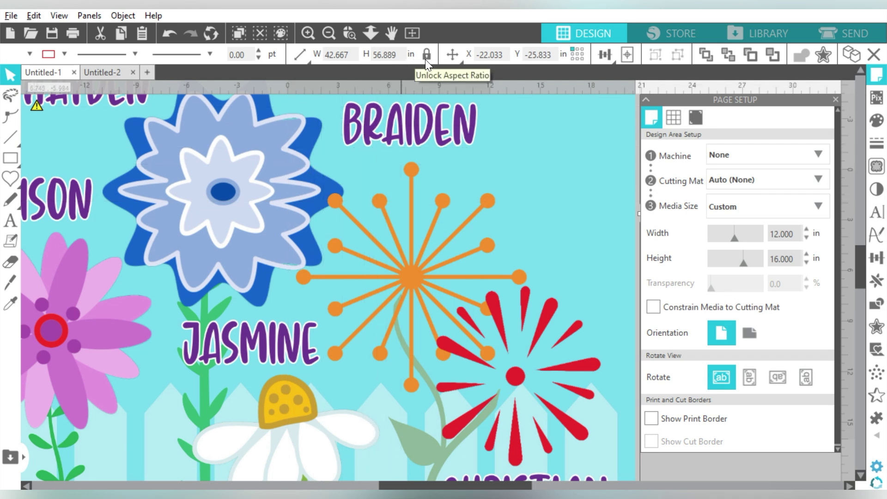
# Step: Resize the flag design to 12 in wide (12 x 16 in) and move it left of the page
pyautogui.doubleClick(349, 57)
pyautogui.write('12')
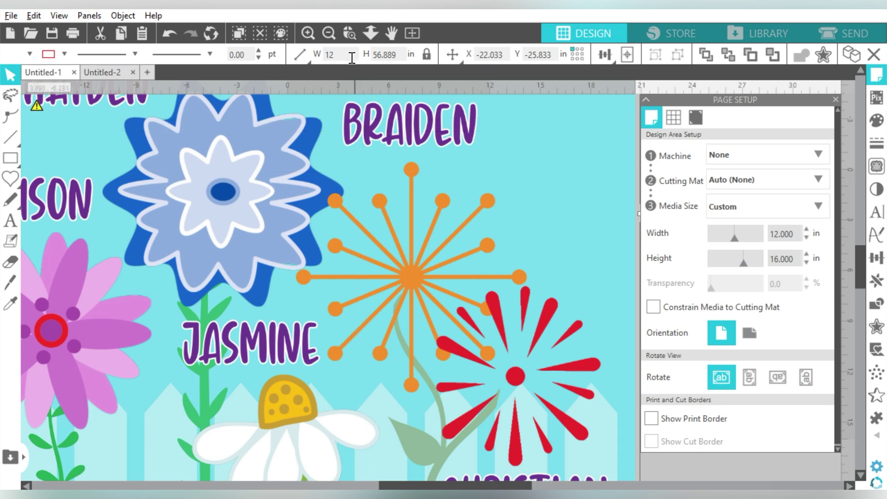
pyautogui.press('Return')
pyautogui.moveTo(314, 148); pyautogui.dragTo(207, 229)
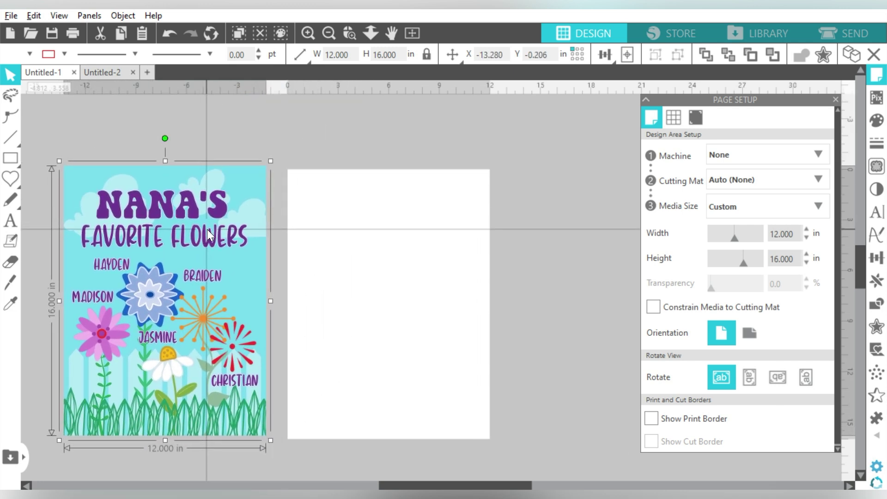
pyautogui.click(346, 234)
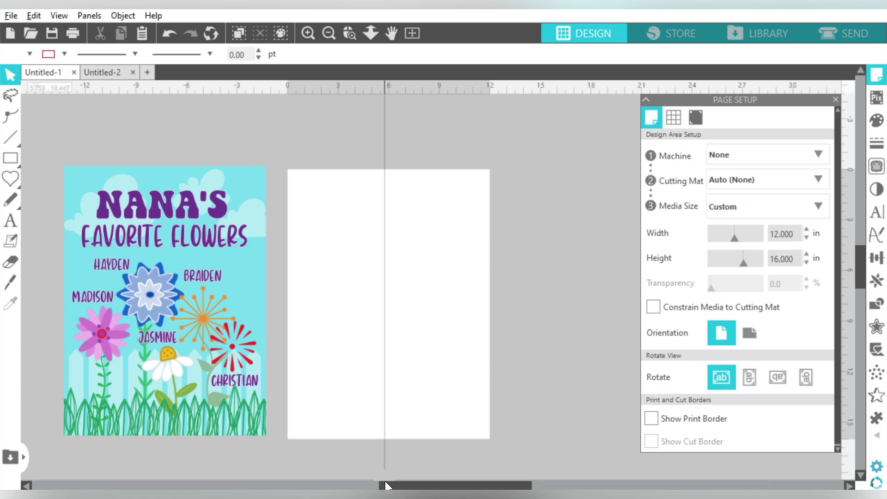
# Step: Select the Nana's flag design and close the Page Setup panel
pyautogui.moveTo(386, 485); pyautogui.dragTo(362, 487)
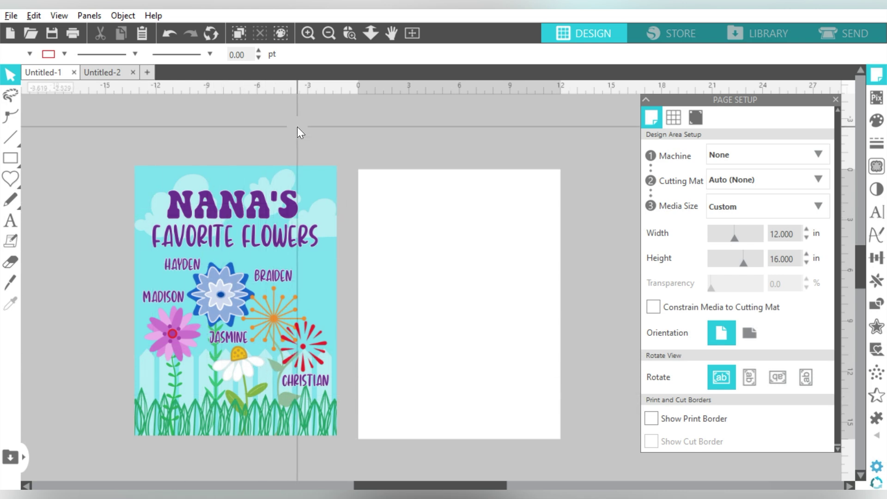
pyautogui.click(319, 190)
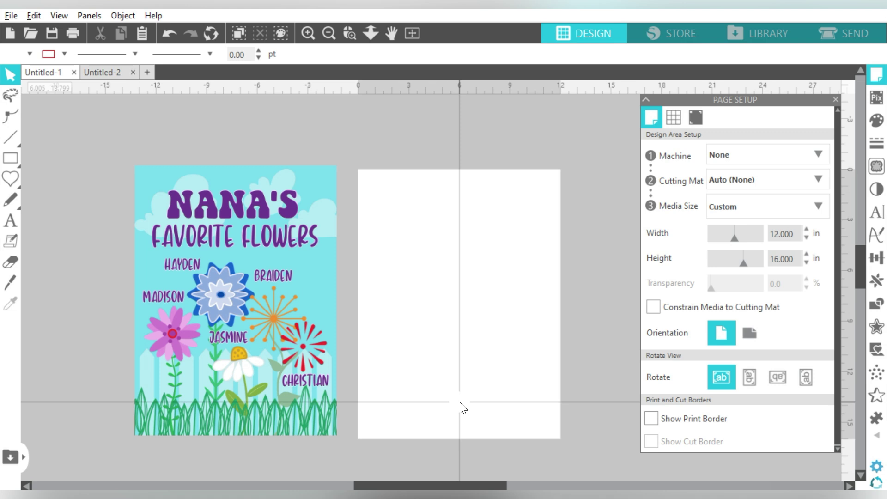
pyautogui.moveTo(434, 485); pyautogui.dragTo(461, 479)
pyautogui.click(834, 99)
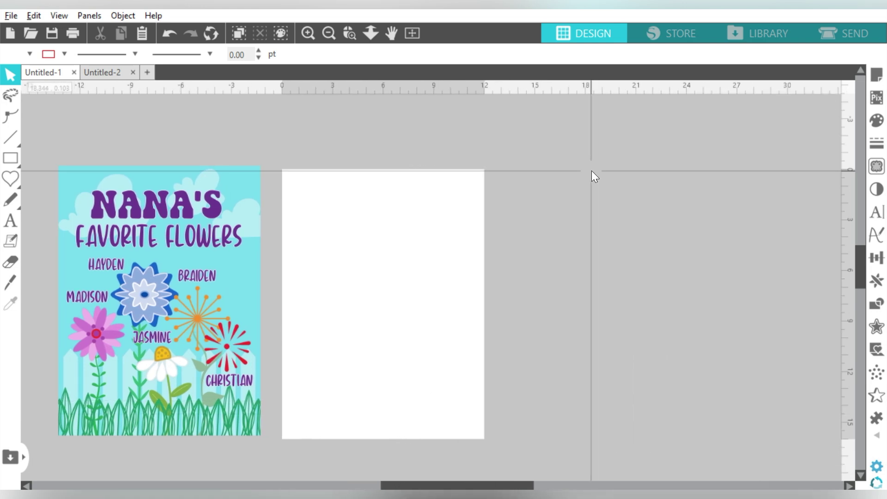
# Step: Add Flower-03 through Flower-07 from CA153Flowers to the page
pyautogui.click(836, 486)
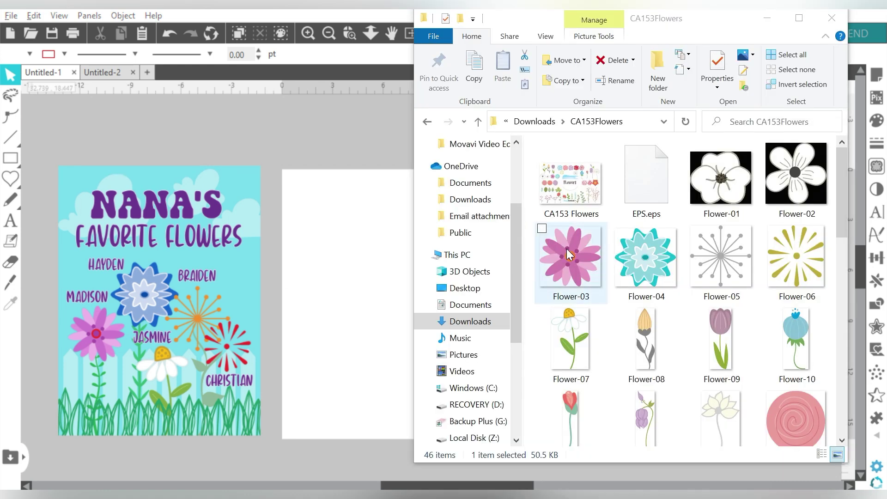
pyautogui.moveTo(566, 252); pyautogui.dragTo(347, 141)
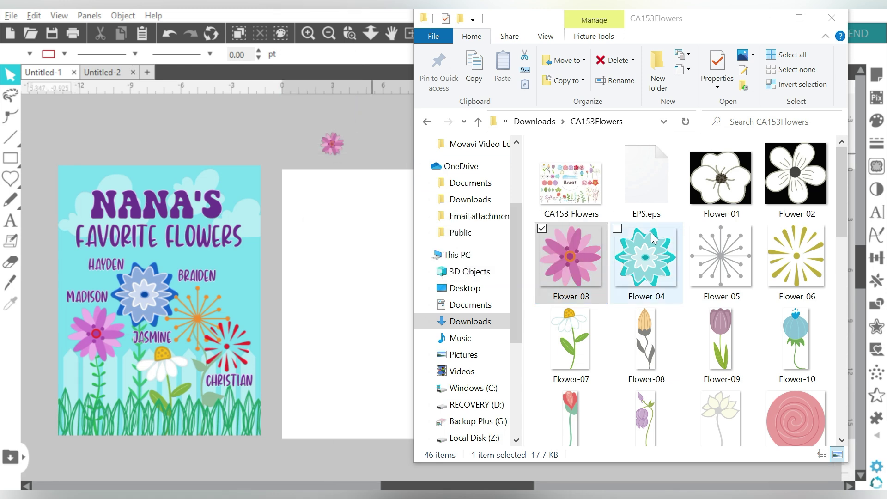
pyautogui.moveTo(668, 258); pyautogui.dragTo(325, 201)
pyautogui.moveTo(736, 257); pyautogui.dragTo(325, 253)
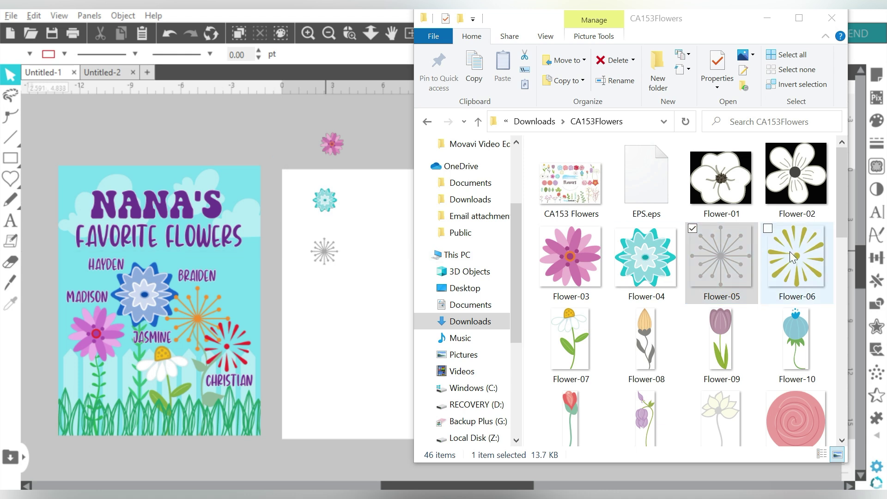
pyautogui.moveTo(795, 253); pyautogui.dragTo(385, 159)
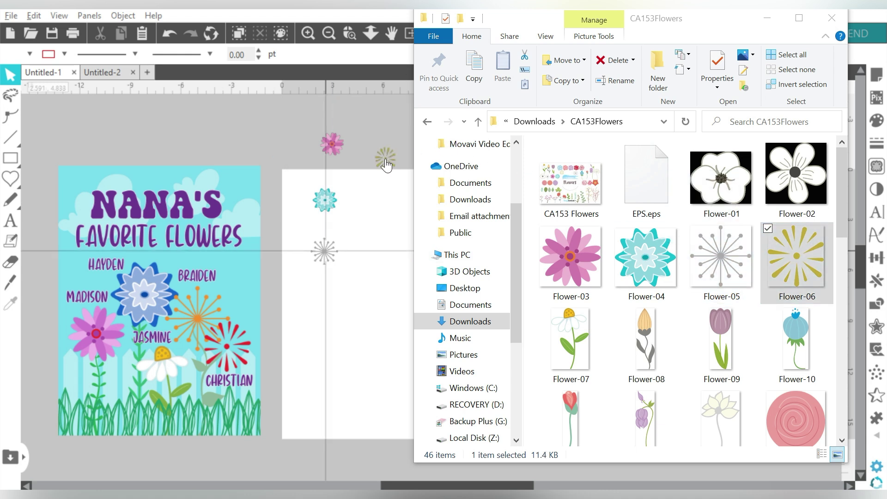
pyautogui.moveTo(571, 320); pyautogui.dragTo(382, 230)
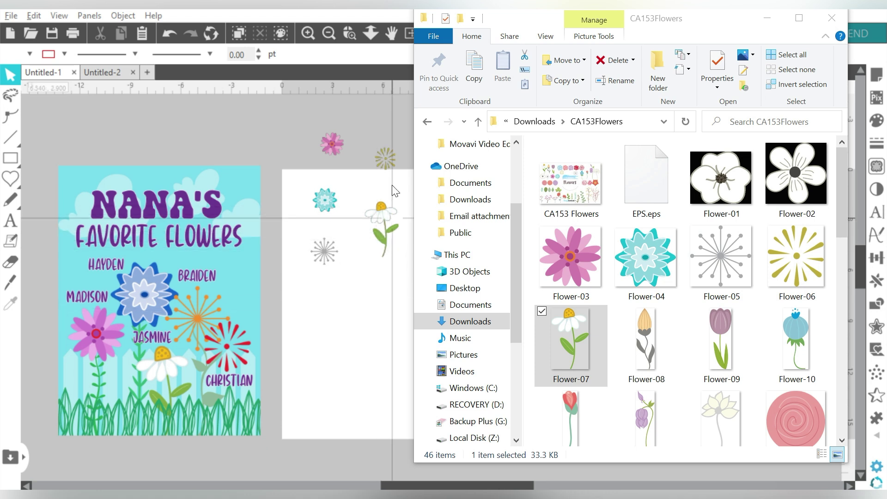
# Step: Add Flower-25, Flower-38, Flower-39 and the red Flower-36, then close File Explorer
pyautogui.moveTo(844, 215); pyautogui.dragTo(858, 349)
pyautogui.keyDown('ctrl'); pyautogui.click(739, 213); pyautogui.keyUp('ctrl')
pyautogui.moveTo(722, 190); pyautogui.dragTo(328, 365)
pyautogui.moveTo(842, 320); pyautogui.dragTo(843, 387)
pyautogui.moveTo(497, 272); pyautogui.dragTo(373, 346)
pyautogui.moveTo(578, 318); pyautogui.dragTo(310, 324)
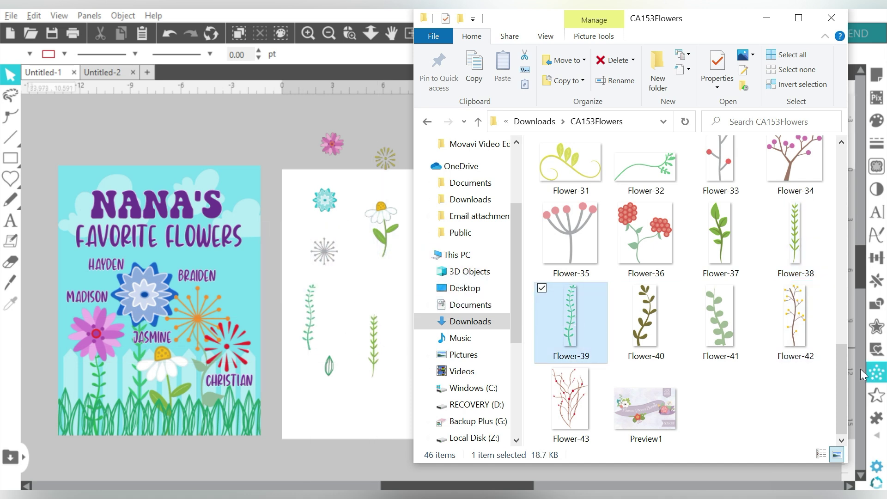
pyautogui.moveTo(848, 385)
pyautogui.mouseDown()
pyautogui.moveTo(852, 170)
pyautogui.moveTo(849, 388)
pyautogui.mouseUp()
pyautogui.moveTo(644, 245); pyautogui.dragTo(391, 289)
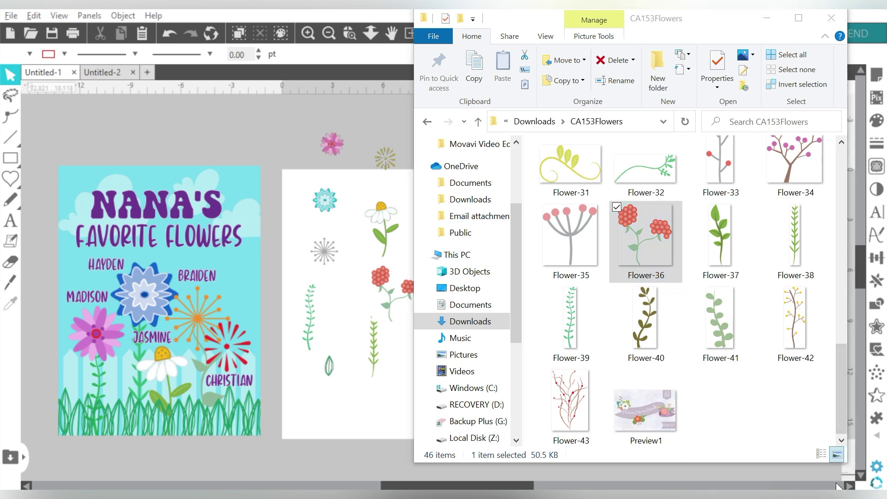
pyautogui.click(766, 18)
# Step: Zoom in, move the pink flower above the page and enlarge it to about 5.3 in
pyautogui.click(350, 32)
pyautogui.moveTo(283, 130); pyautogui.dragTo(455, 404)
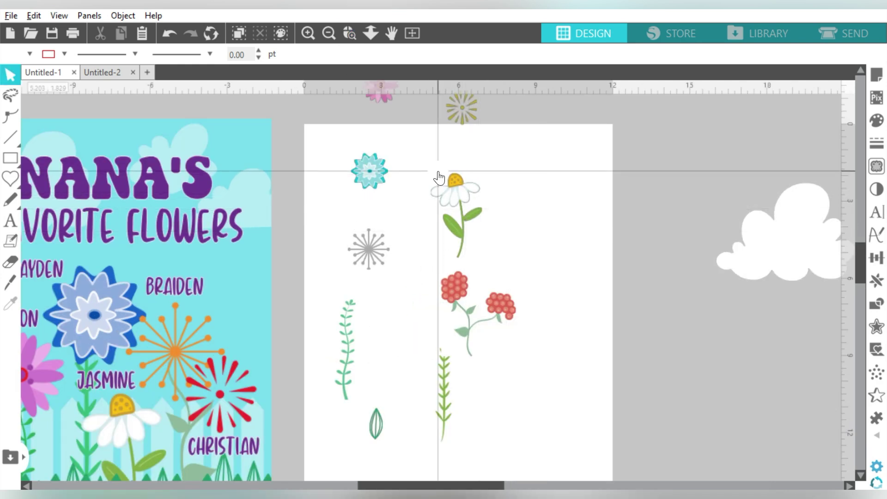
pyautogui.moveTo(863, 255); pyautogui.dragTo(864, 223)
pyautogui.moveTo(387, 280); pyautogui.dragTo(229, 157)
pyautogui.moveTo(248, 187); pyautogui.dragTo(364, 268)
pyautogui.moveTo(291, 228); pyautogui.dragTo(191, 209)
# Step: Move the yellow sparkle beside the pink flower, the daisy upper right, and both fern sprigs up
pyautogui.moveTo(477, 305); pyautogui.dragTo(413, 258)
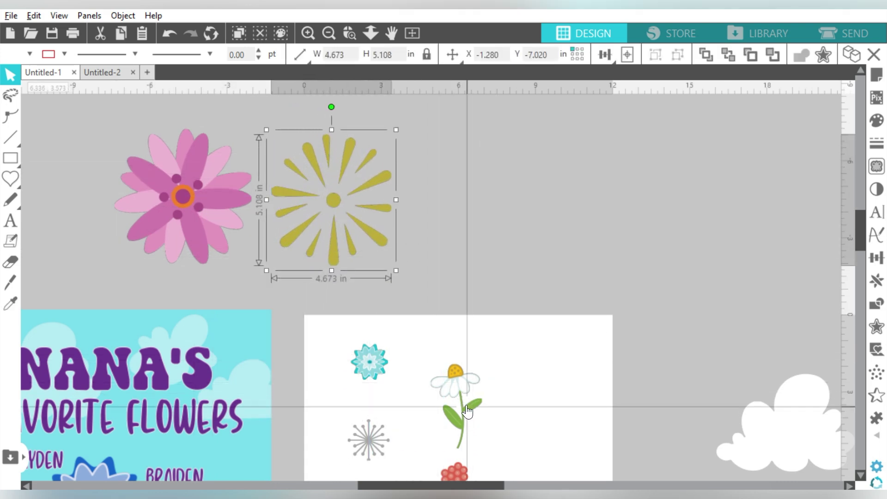
pyautogui.moveTo(461, 400); pyautogui.dragTo(620, 234)
pyautogui.click(480, 461)
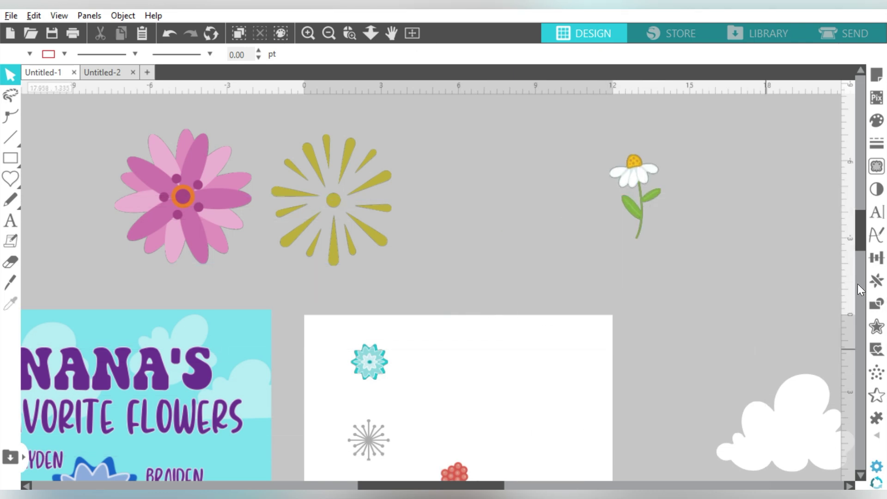
pyautogui.moveTo(858, 234); pyautogui.dragTo(863, 259)
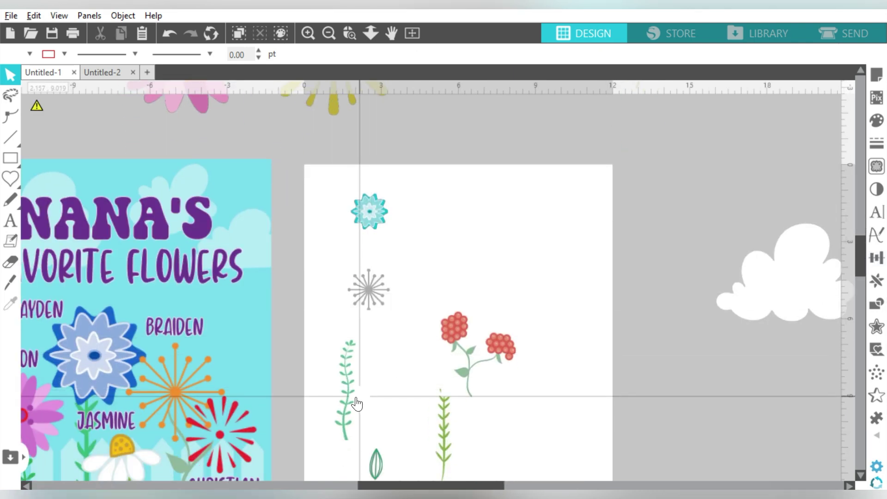
pyautogui.moveTo(357, 402); pyautogui.dragTo(439, 137)
pyautogui.moveTo(442, 419); pyautogui.dragTo(472, 124)
# Step: Move the green leaf to the page's left edge and enlarge a fern sprig to about 10.5 in tall
pyautogui.moveTo(384, 459); pyautogui.dragTo(304, 324)
pyautogui.moveTo(858, 257); pyautogui.dragTo(860, 233)
pyautogui.moveTo(469, 229); pyautogui.dragTo(482, 167)
pyautogui.moveTo(493, 245); pyautogui.dragTo(555, 309)
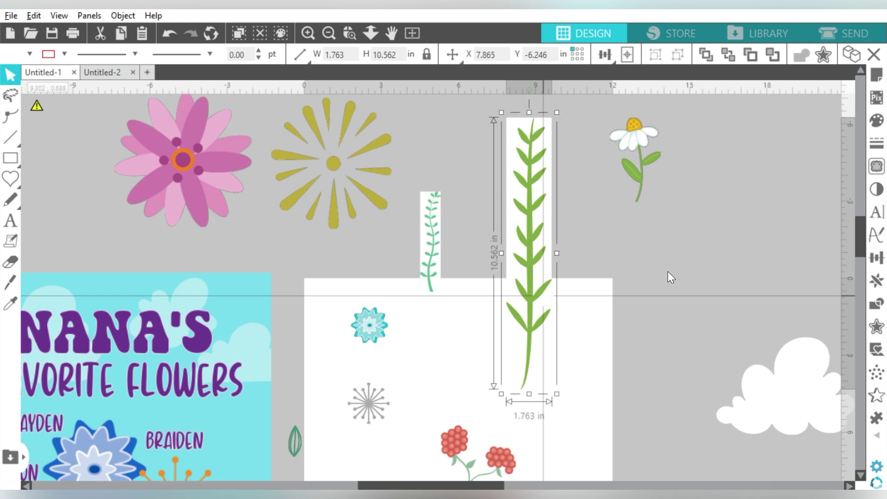
# Step: Trace the straight leafy stem with trace scale 4 and threshold 62
pyautogui.click(876, 166)
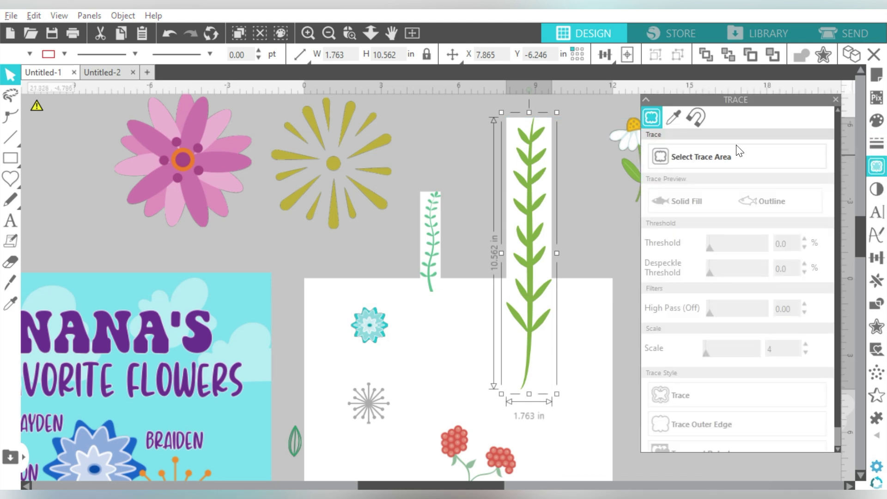
pyautogui.click(708, 157)
pyautogui.moveTo(498, 107); pyautogui.dragTo(577, 271)
pyautogui.moveTo(585, 307); pyautogui.dragTo(565, 401)
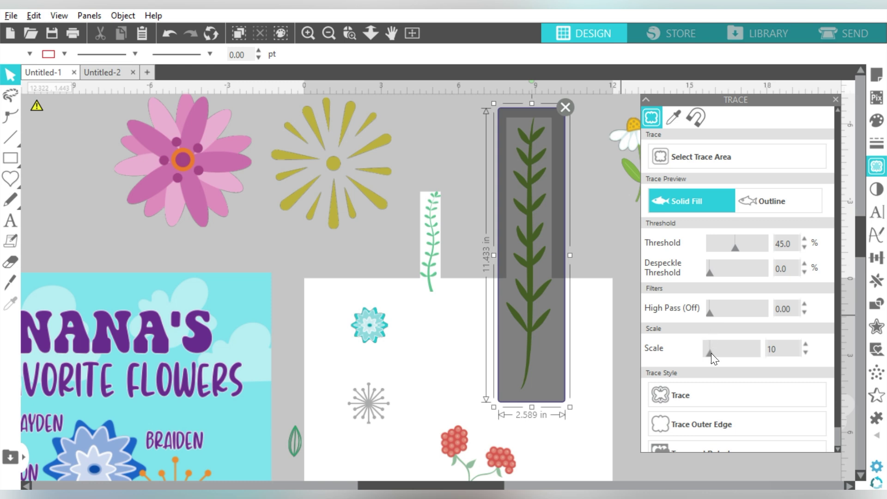
pyautogui.moveTo(712, 355); pyautogui.dragTo(693, 354)
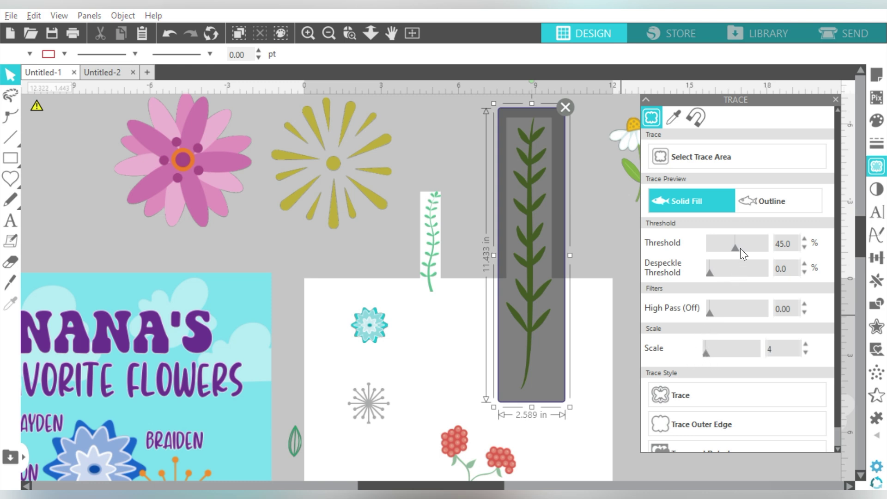
pyautogui.moveTo(740, 249); pyautogui.dragTo(742, 244)
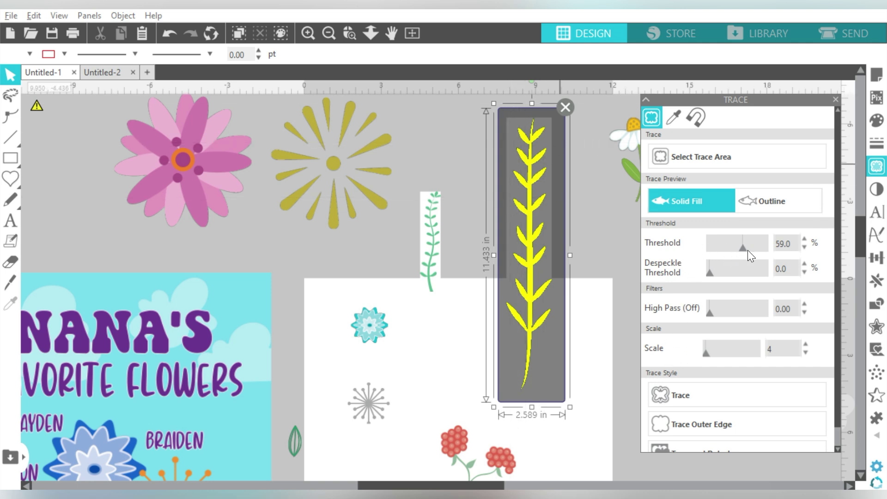
pyautogui.moveTo(742, 248); pyautogui.dragTo(744, 249)
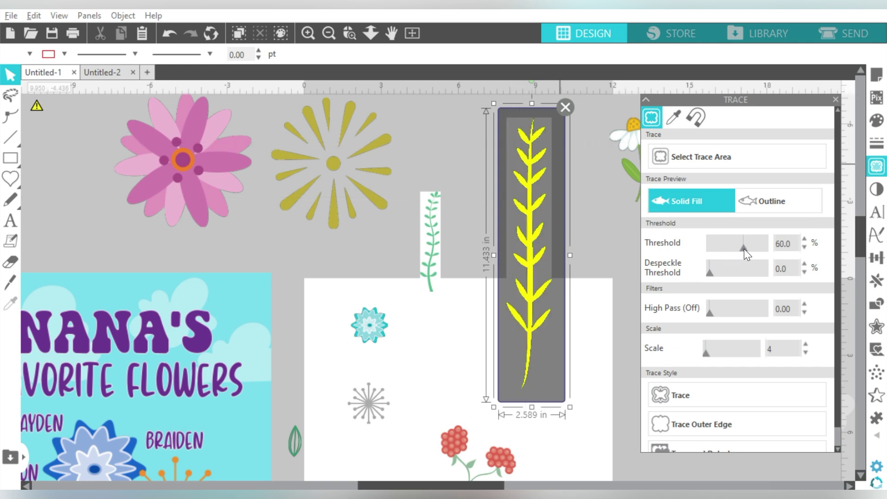
pyautogui.click(691, 447)
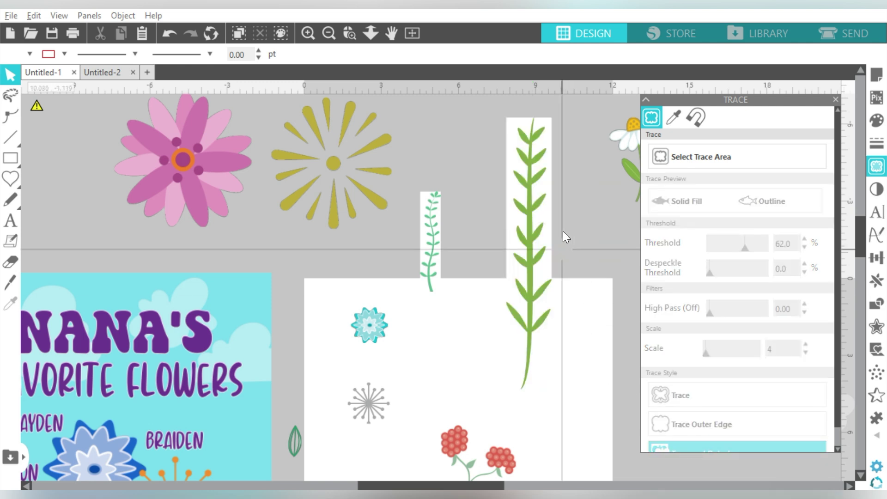
# Step: Delete the original stem image and enlarge the curly vine to about 2.2 x 10.5 in
pyautogui.moveTo(545, 194); pyautogui.dragTo(612, 228)
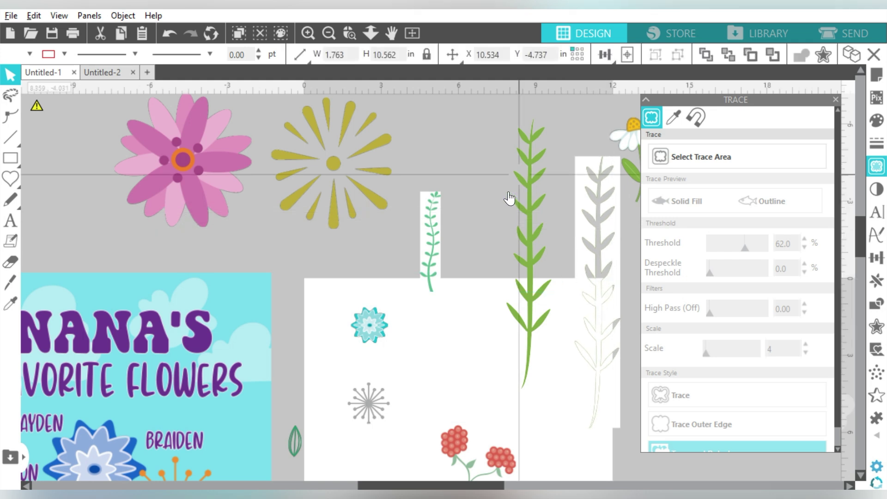
pyautogui.click(587, 182)
pyautogui.press('Delete')
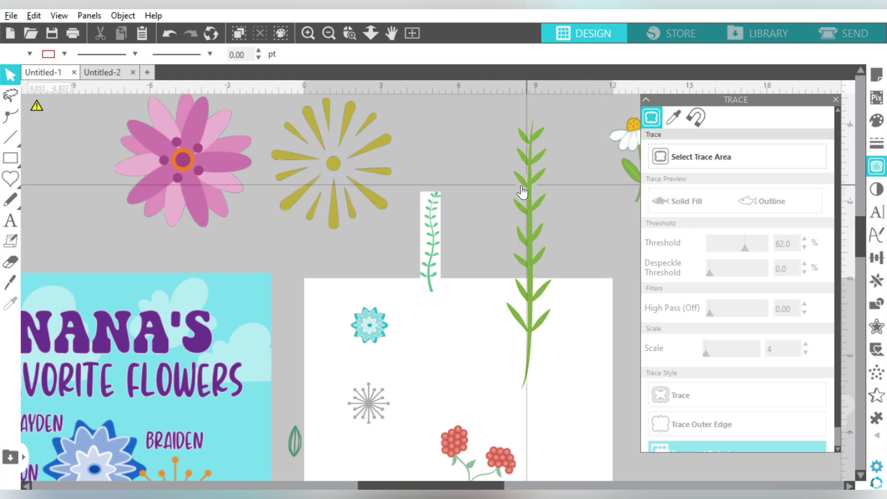
pyautogui.moveTo(521, 194); pyautogui.dragTo(598, 215)
pyautogui.moveTo(437, 277); pyautogui.dragTo(503, 406)
pyautogui.moveTo(471, 283); pyautogui.dragTo(501, 259)
# Step: Mark the curly vine as the trace area and raise the threshold to 69%
pyautogui.click(719, 157)
pyautogui.moveTo(536, 100)
pyautogui.mouseDown()
pyautogui.moveTo(459, 346)
pyautogui.moveTo(463, 387)
pyautogui.mouseUp()
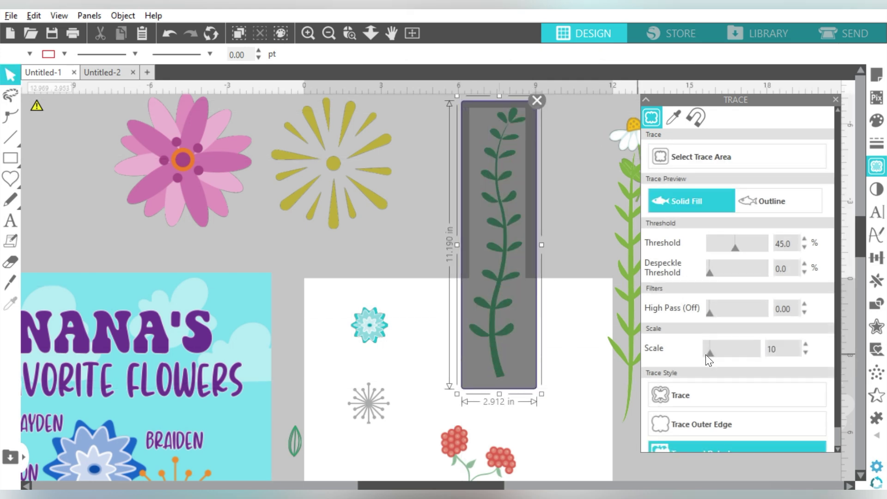
pyautogui.moveTo(738, 243); pyautogui.dragTo(755, 240)
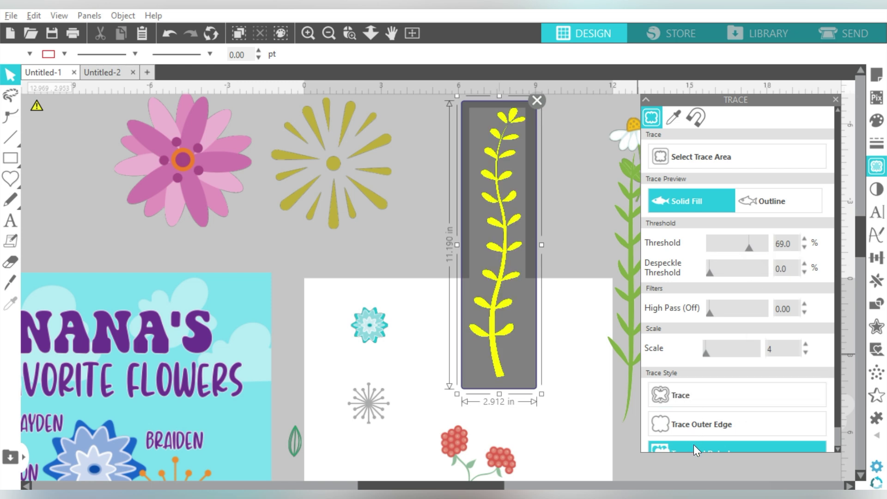
# Step: Trace the curly vine, delete its source image, and move the straight stem beside it
pyautogui.click(518, 140)
pyautogui.press('Delete')
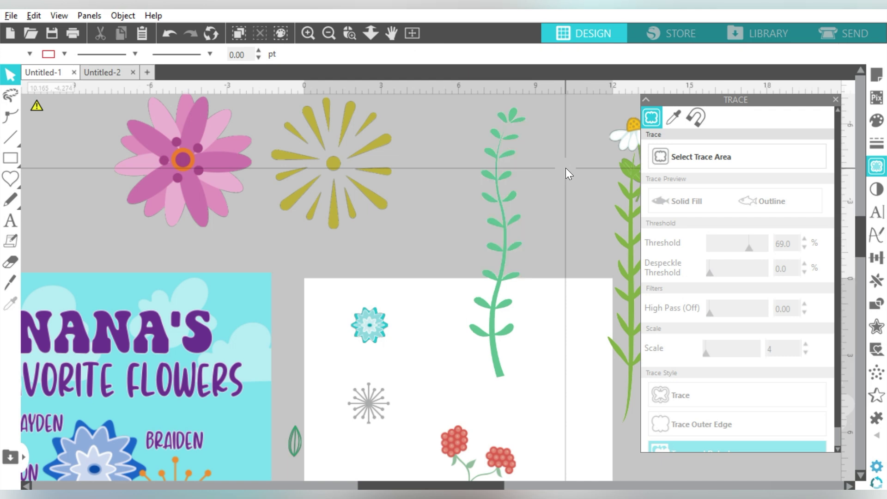
pyautogui.click(500, 169)
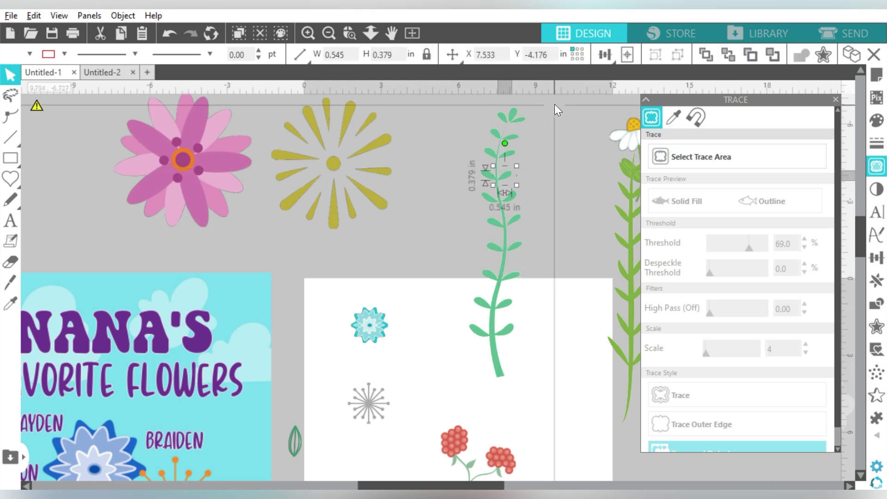
pyautogui.moveTo(554, 104); pyautogui.dragTo(458, 332)
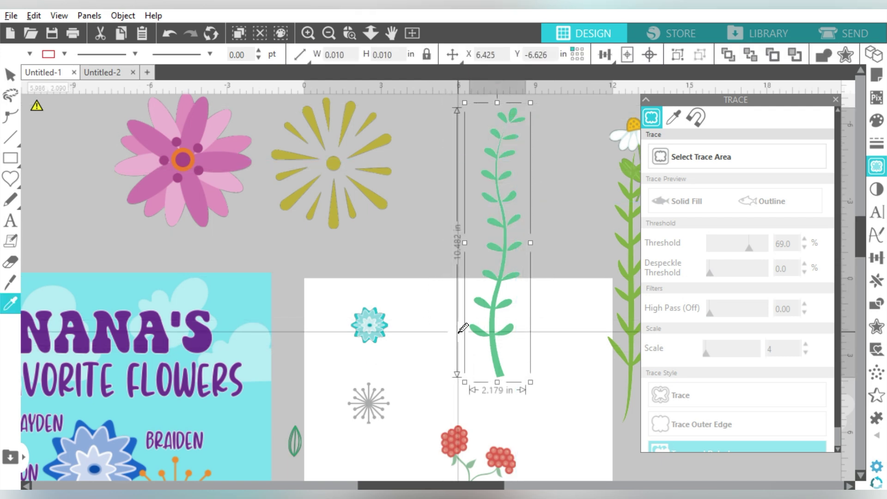
pyautogui.press('Escape')
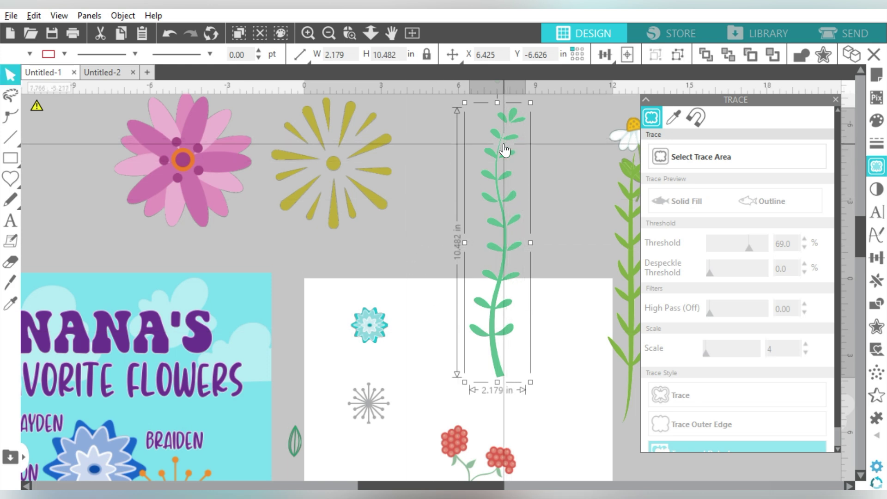
pyautogui.moveTo(619, 238); pyautogui.dragTo(549, 212)
pyautogui.click(406, 193)
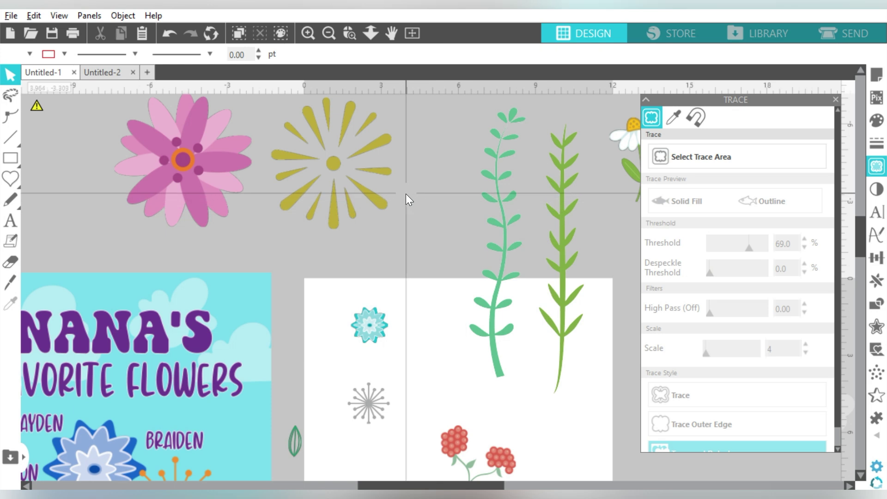
# Step: Trace the yellow starburst with threshold 81 and scale 4, moving the dandelion off the page
pyautogui.moveTo(333, 157); pyautogui.dragTo(370, 185)
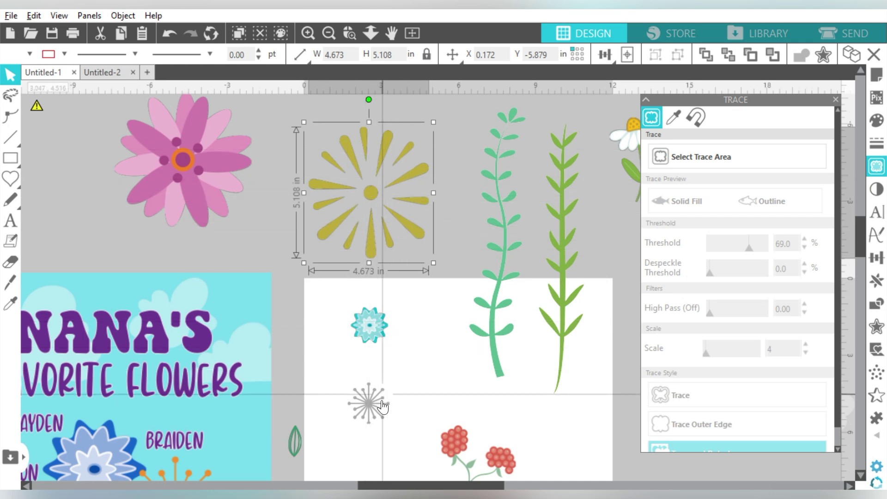
pyautogui.moveTo(381, 392)
pyautogui.mouseDown()
pyautogui.moveTo(306, 226)
pyautogui.moveTo(261, 224)
pyautogui.mouseUp()
pyautogui.click(660, 162)
pyautogui.moveTo(450, 114)
pyautogui.mouseDown()
pyautogui.moveTo(371, 217)
pyautogui.moveTo(297, 271)
pyautogui.mouseUp()
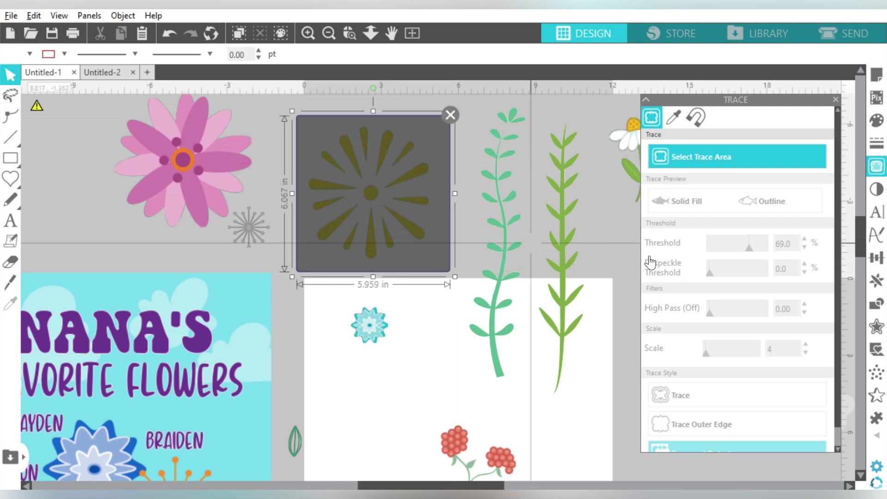
pyautogui.click(755, 247)
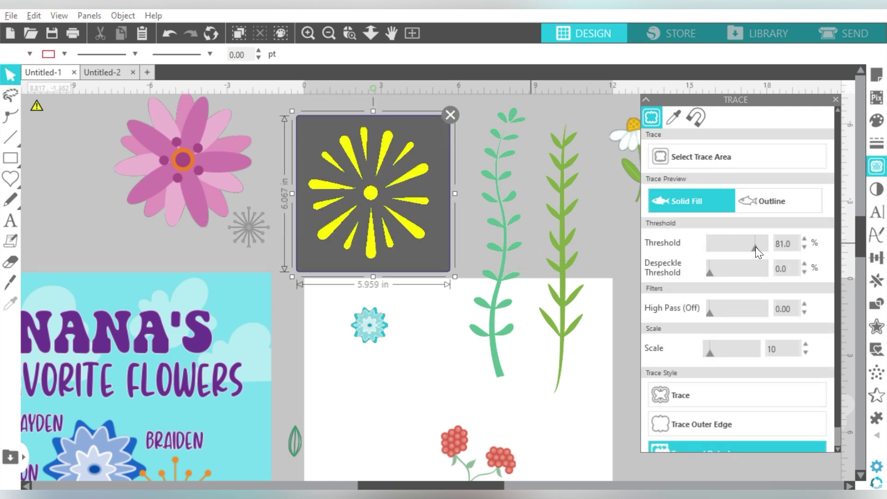
pyautogui.moveTo(713, 352); pyautogui.dragTo(706, 353)
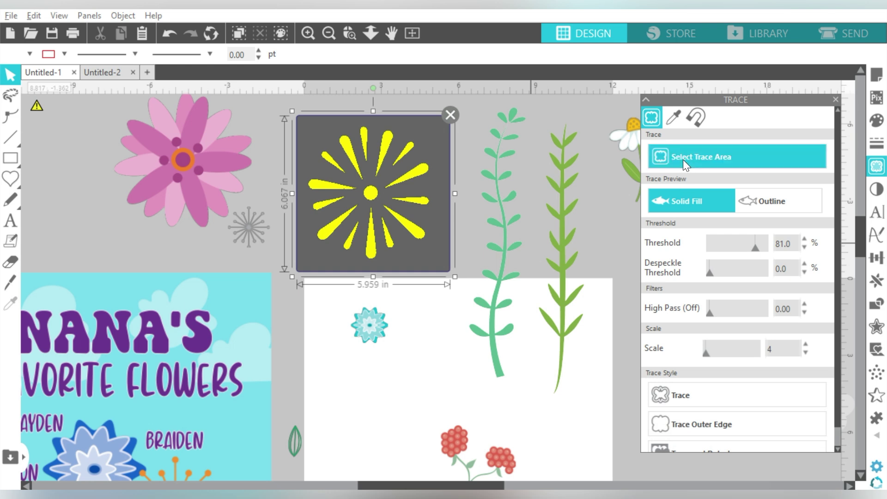
pyautogui.click(681, 395)
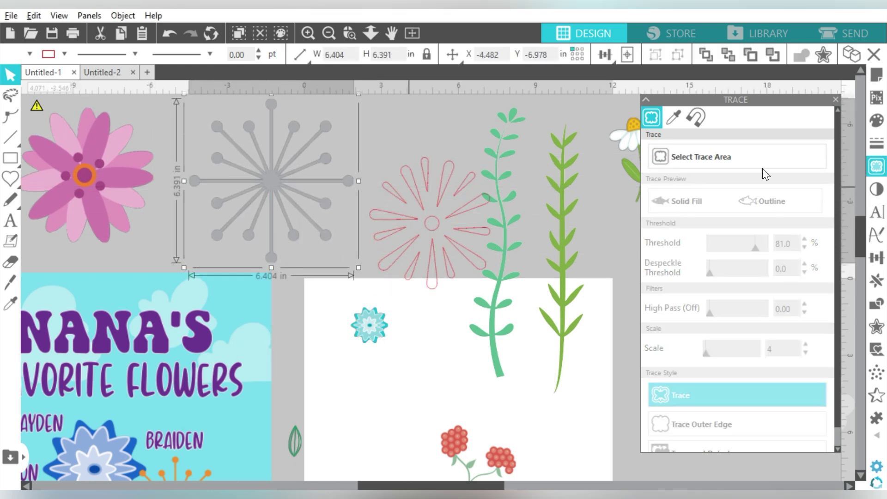
# Step: Trace the grey dandelion at threshold 77 and scale 4, then enlarge the raspberry image to 7.609 x 8.614 in
pyautogui.click(743, 159)
pyautogui.moveTo(182, 96); pyautogui.dragTo(359, 268)
pyautogui.moveTo(758, 253); pyautogui.dragTo(753, 247)
pyautogui.moveTo(709, 351); pyautogui.dragTo(706, 352)
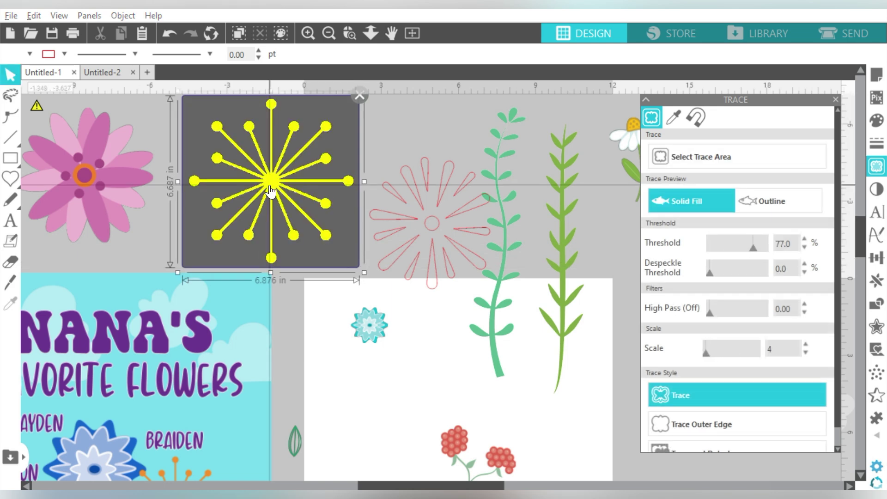
pyautogui.click(747, 397)
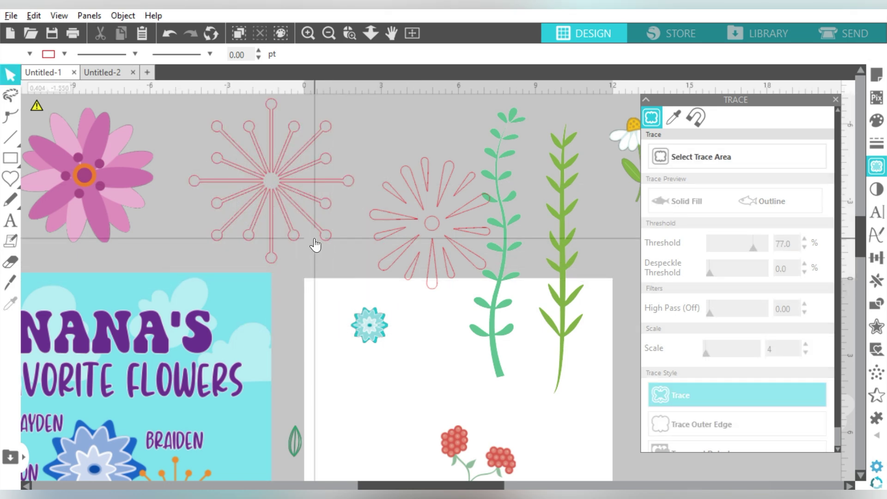
pyautogui.click(876, 166)
pyautogui.moveTo(860, 236); pyautogui.dragTo(864, 279)
pyautogui.moveTo(503, 275); pyautogui.dragTo(586, 441)
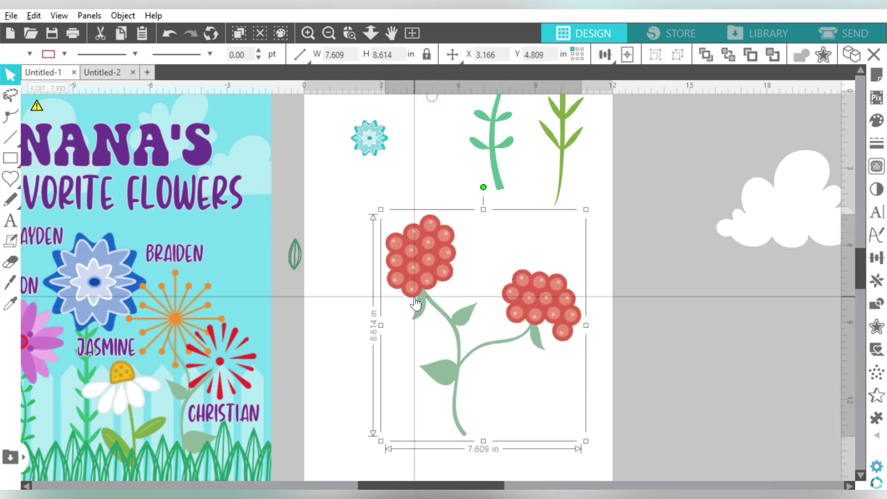
# Step: Trace the raspberry stem's green by colour, detach it, and delete the berry clusters
pyautogui.click(10, 284)
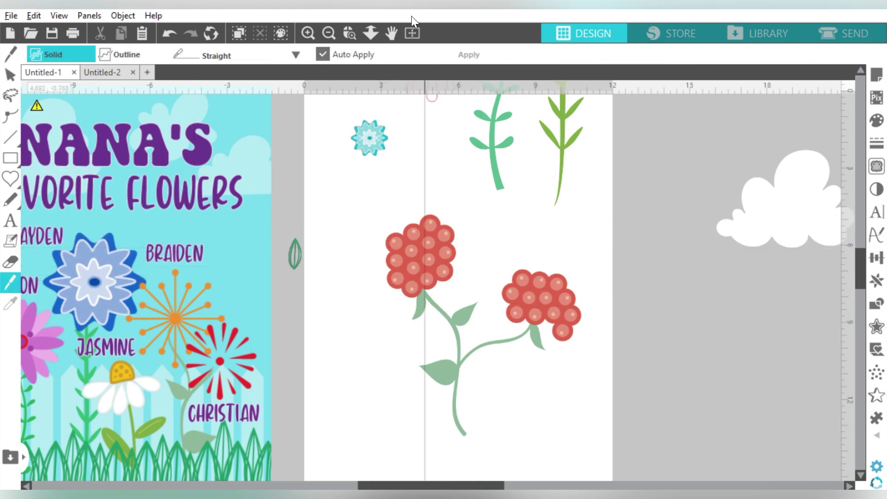
pyautogui.click(876, 167)
pyautogui.click(674, 119)
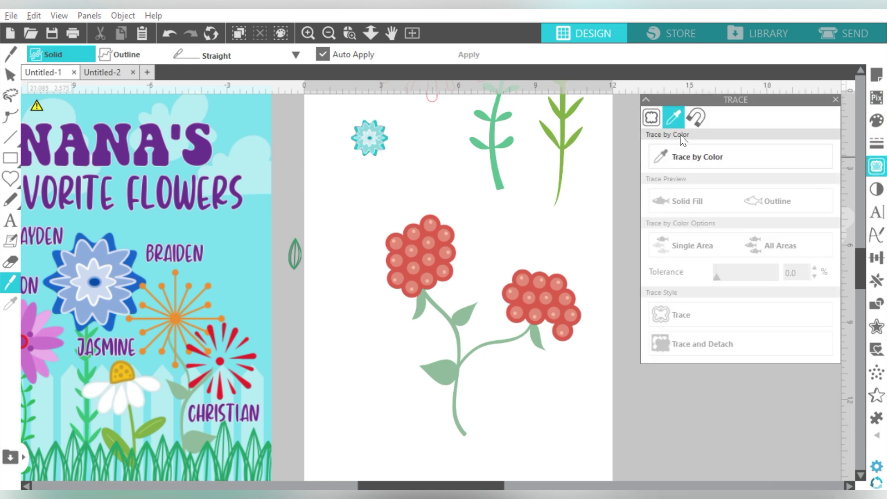
pyautogui.click(679, 157)
pyautogui.click(469, 316)
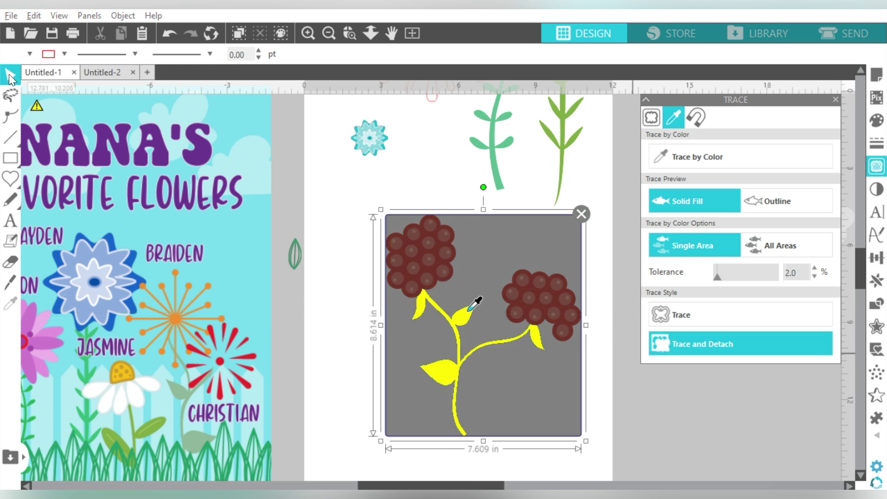
pyautogui.click(409, 231)
pyautogui.press('Delete')
pyautogui.moveTo(446, 327); pyautogui.dragTo(420, 279)
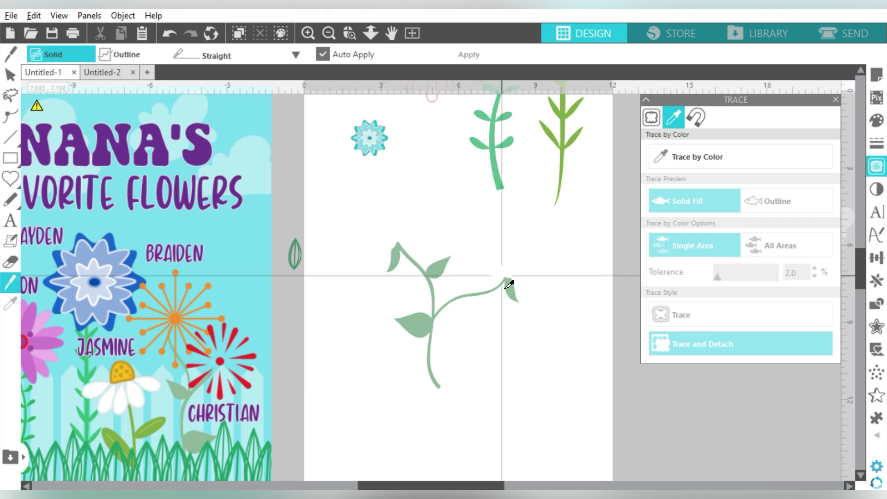
# Step: Knife off and delete two end leaves, move the stem near the small flower, and zoom out
pyautogui.moveTo(507, 294); pyautogui.dragTo(510, 263)
pyautogui.moveTo(412, 258); pyautogui.dragTo(400, 232)
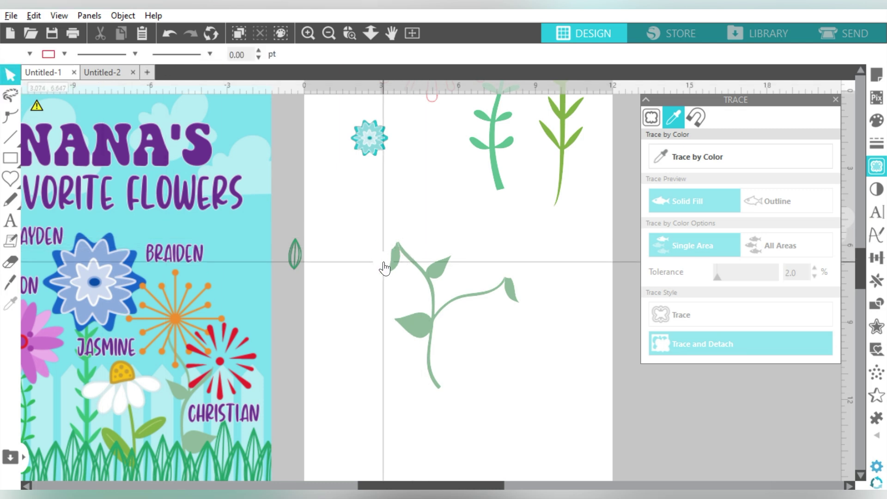
pyautogui.keyDown('shift'); pyautogui.click(510, 298); pyautogui.keyUp('shift')
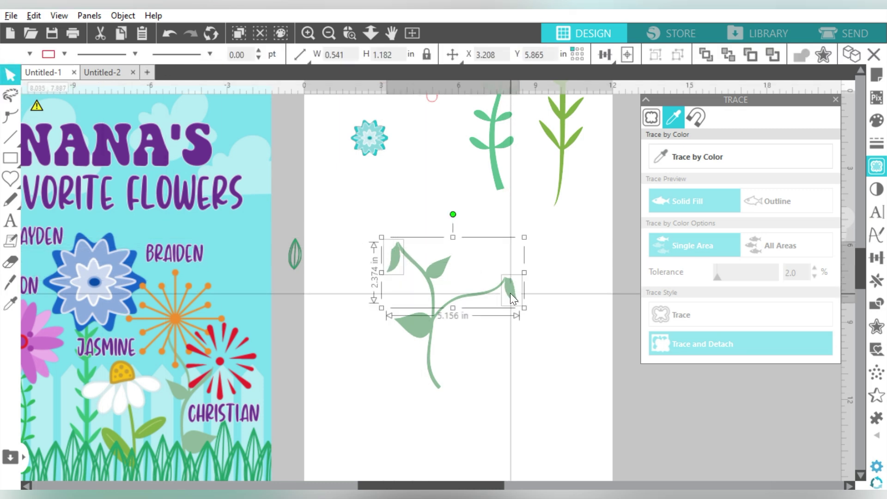
pyautogui.press('Delete')
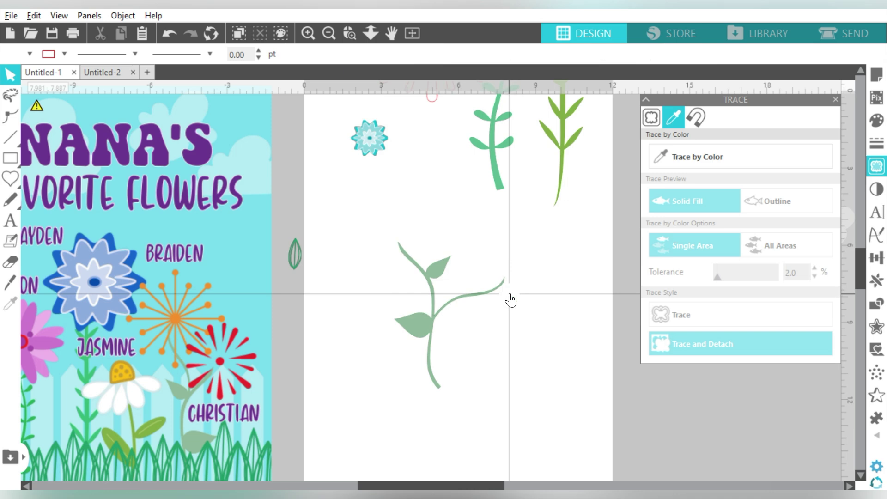
pyautogui.moveTo(424, 319); pyautogui.dragTo(348, 225)
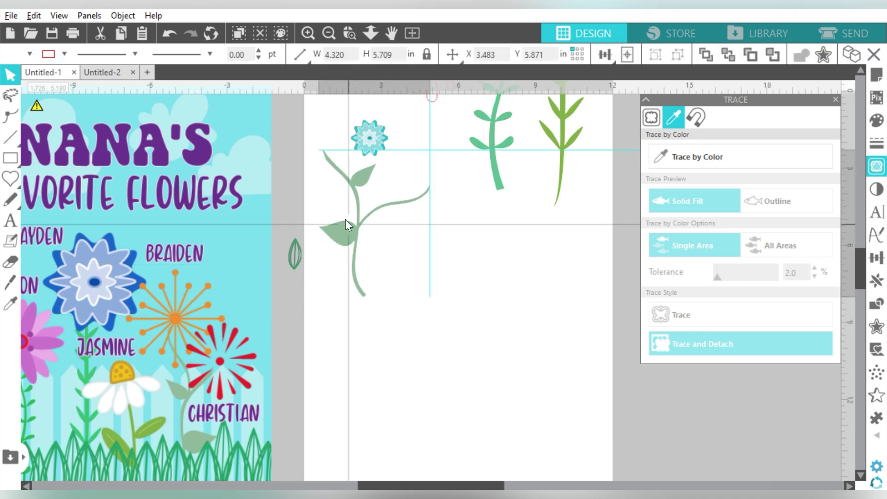
pyautogui.click(328, 34)
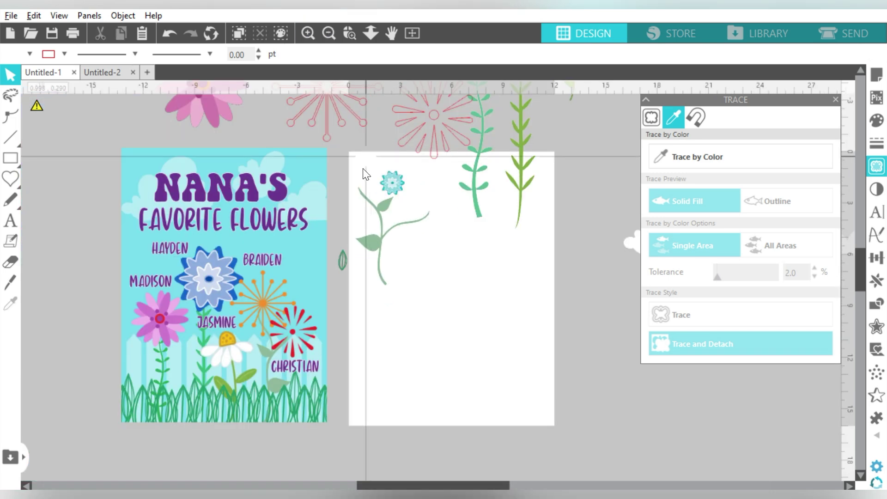
# Step: Move the blue flower and trimmed vine off the page, and enlarge the green leaf beside them
pyautogui.moveTo(391, 186); pyautogui.dragTo(181, 191)
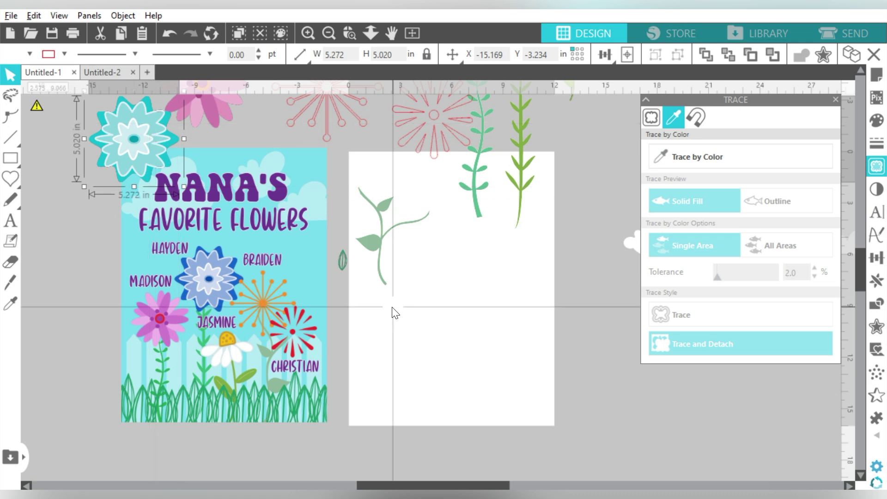
pyautogui.moveTo(377, 246); pyautogui.dragTo(608, 158)
pyautogui.moveTo(342, 261); pyautogui.dragTo(530, 250)
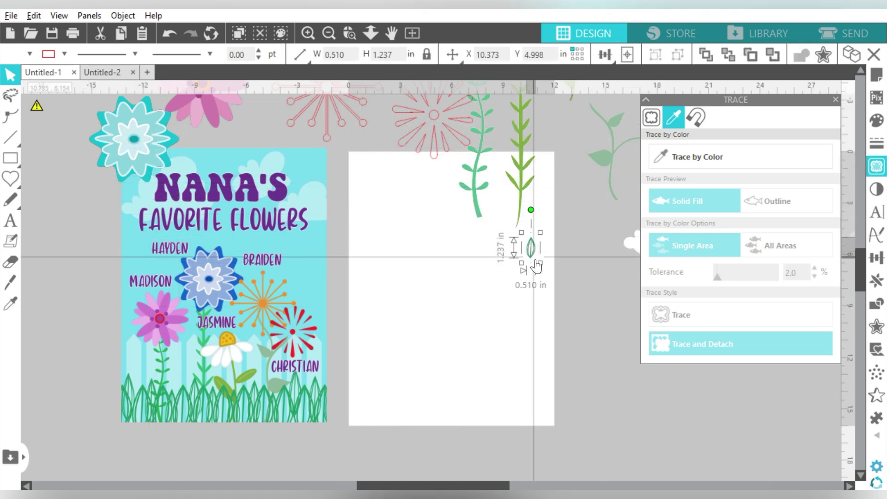
pyautogui.moveTo(536, 267); pyautogui.dragTo(596, 347)
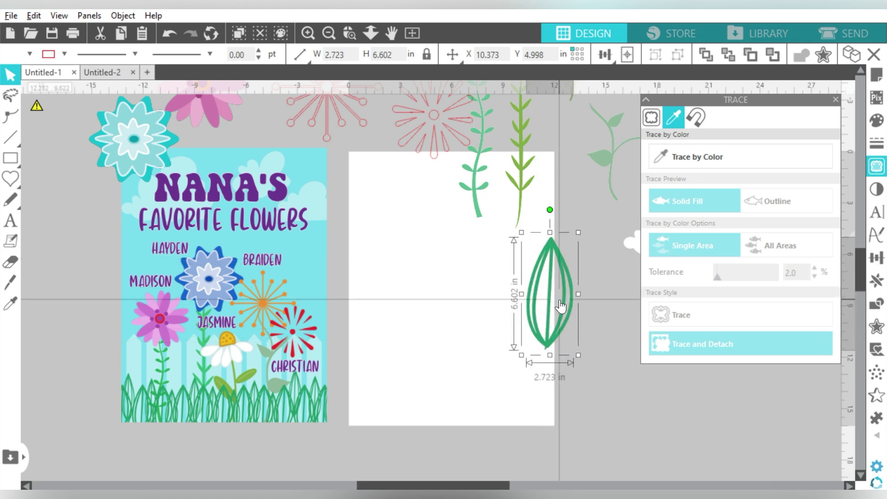
pyautogui.moveTo(561, 300); pyautogui.dragTo(603, 301)
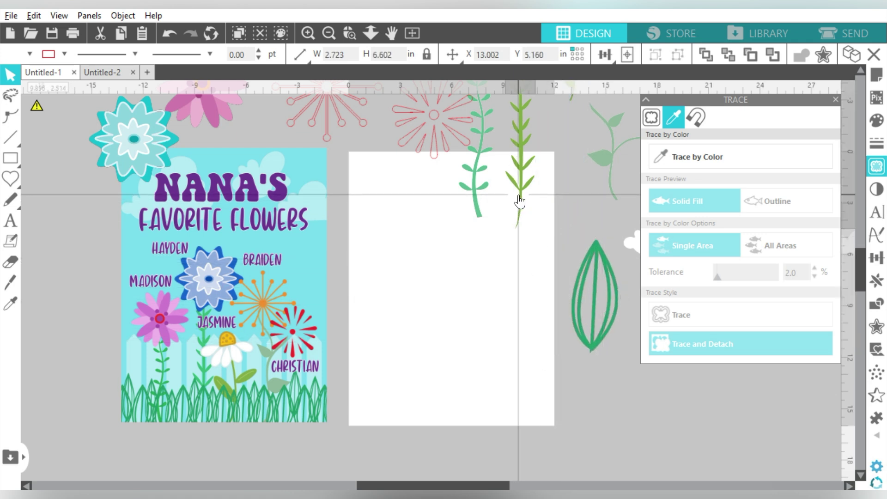
# Step: Move the sprigs aside, close trace settings, shift the cloud, and enlarge the daisy to 3.671 x 5.993 in
pyautogui.moveTo(519, 202); pyautogui.dragTo(581, 185)
pyautogui.moveTo(447, 123); pyautogui.dragTo(421, 104)
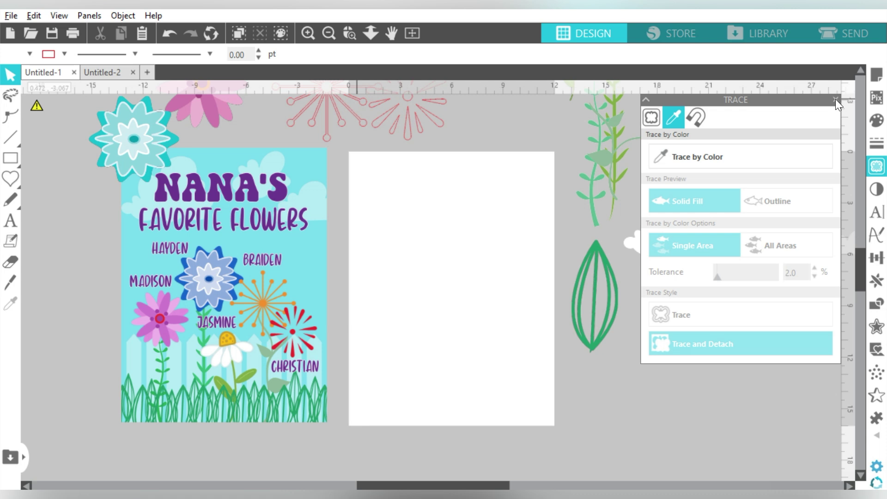
pyautogui.click(836, 100)
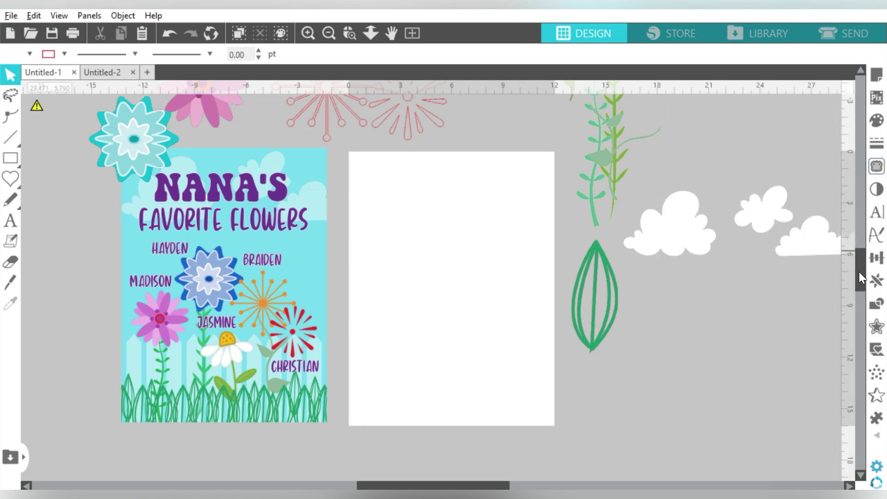
pyautogui.moveTo(653, 242); pyautogui.dragTo(676, 252)
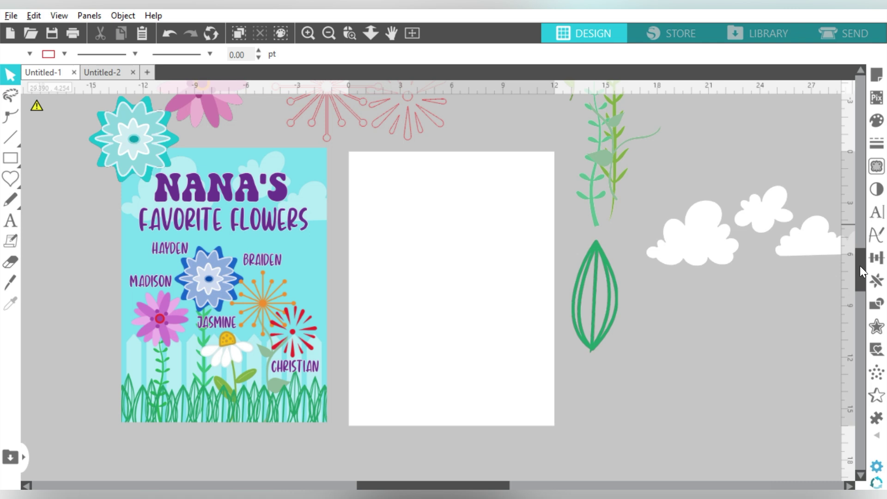
pyautogui.moveTo(860, 265); pyautogui.dragTo(860, 256)
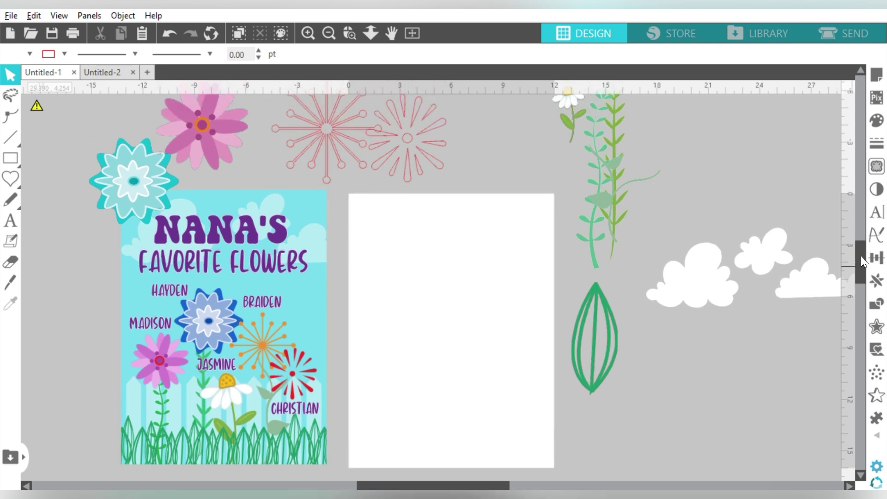
pyautogui.click(563, 115)
pyautogui.moveTo(551, 159); pyautogui.dragTo(687, 155)
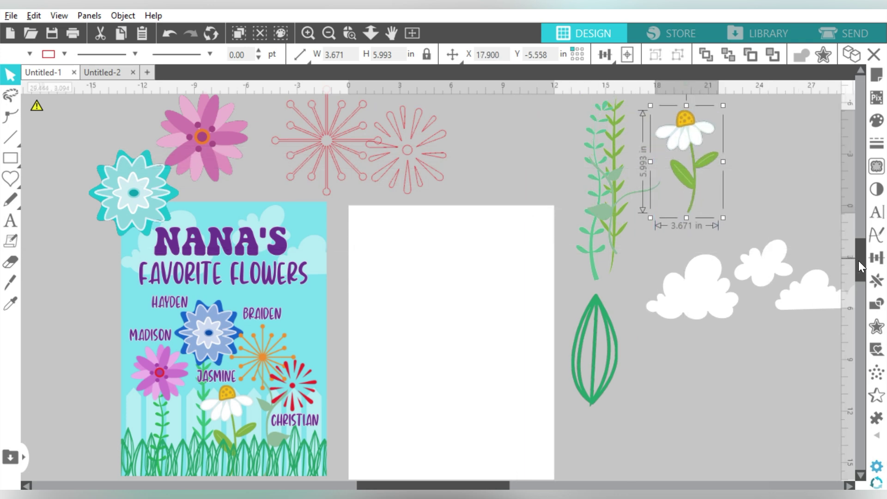
# Step: Draw a 12 x 16 in rectangle centred on the page
pyautogui.click(10, 159)
pyautogui.moveTo(395, 245); pyautogui.dragTo(463, 326)
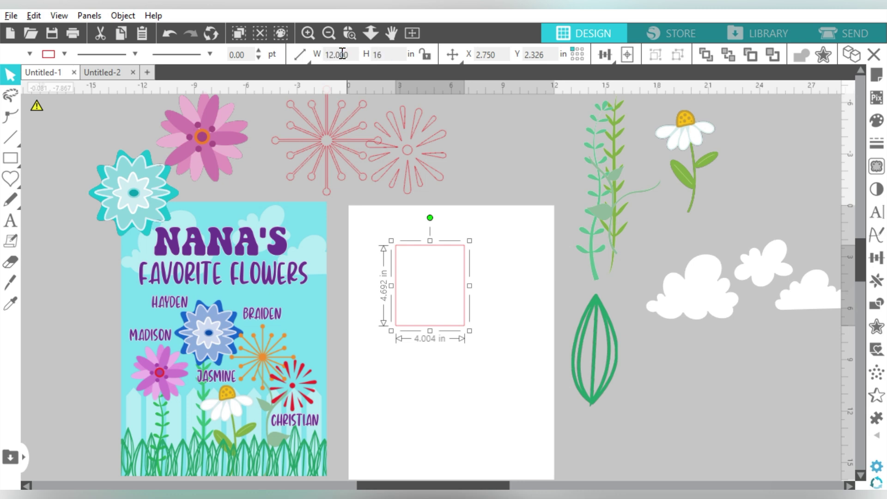
pyautogui.press('Return')
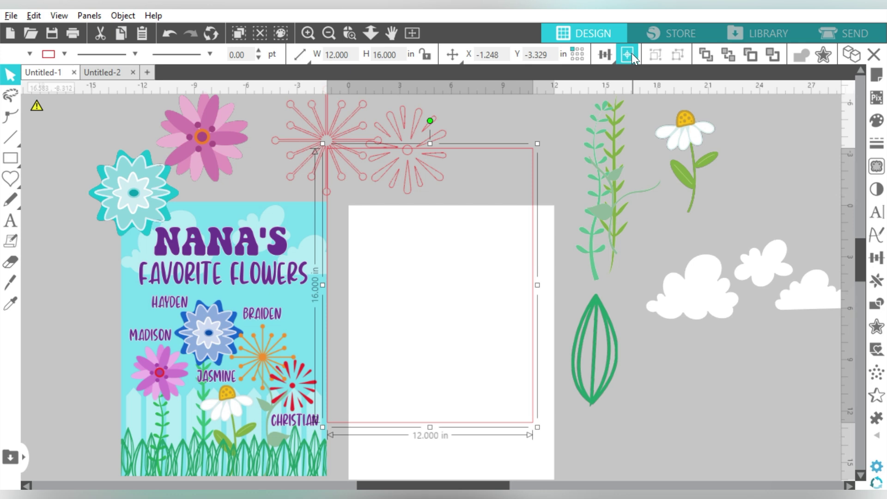
pyautogui.click(628, 53)
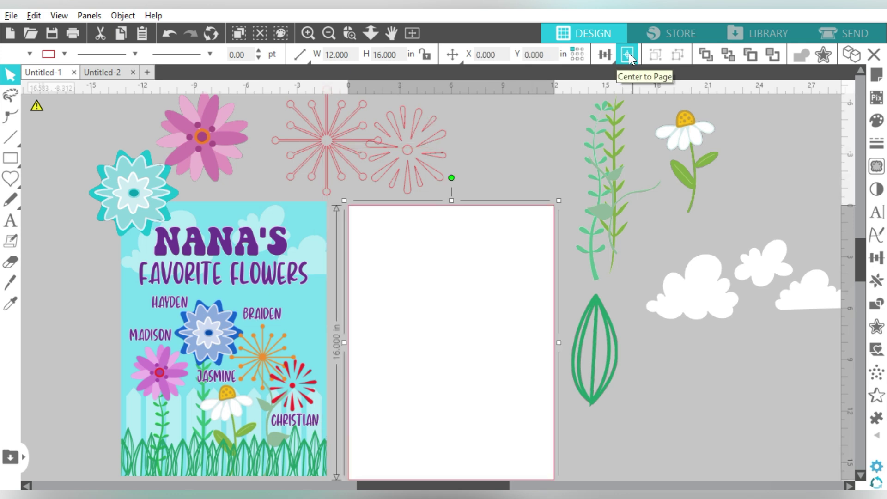
# Step: Fill the rectangle light sky blue and remove its outline colour
pyautogui.click(877, 123)
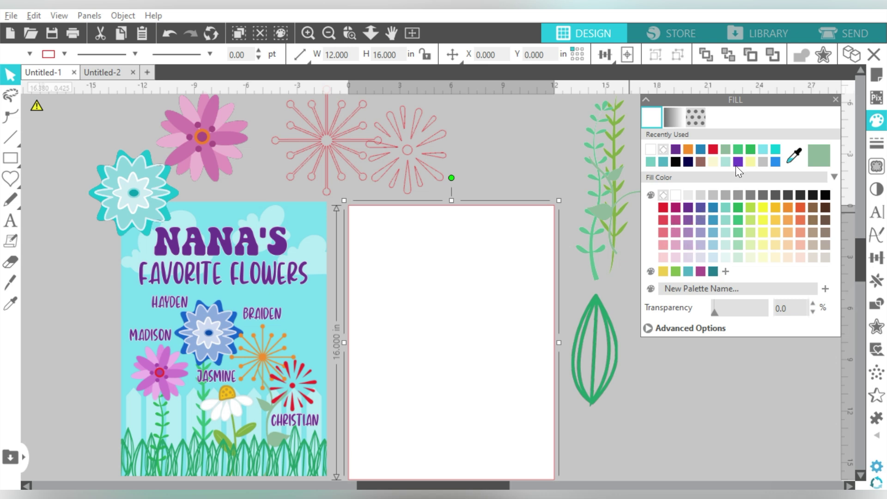
pyautogui.click(762, 148)
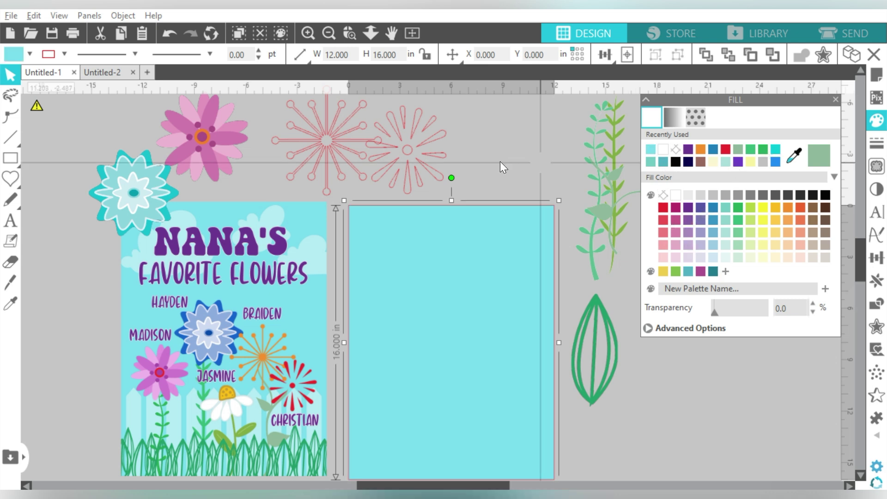
pyautogui.click(63, 54)
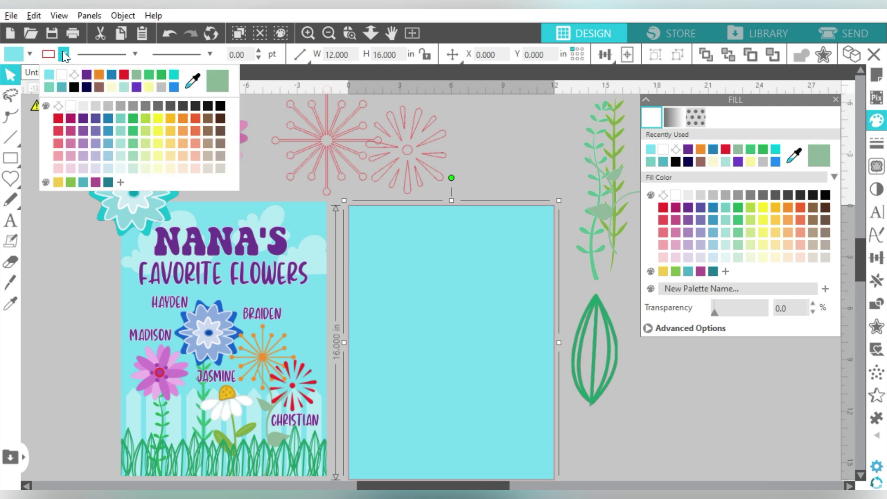
pyautogui.click(75, 75)
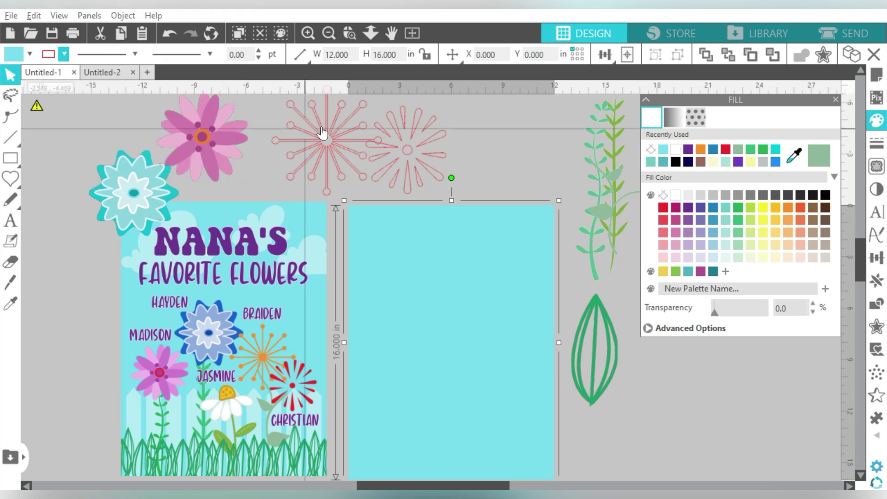
pyautogui.click(527, 150)
# Step: Shrink the green leaf, place it at the blue panel's bottom-left, and bring it to front
pyautogui.moveTo(857, 247); pyautogui.dragTo(862, 255)
pyautogui.click(614, 309)
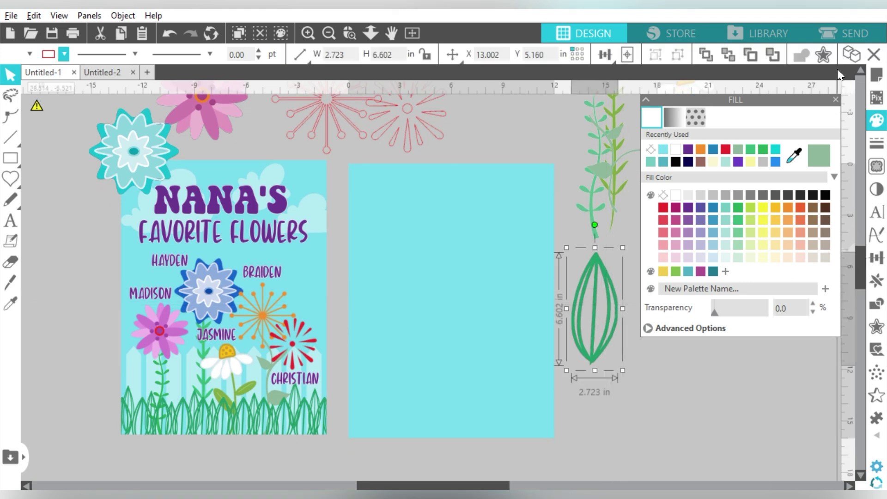
pyautogui.click(836, 99)
pyautogui.moveTo(623, 248); pyautogui.dragTo(602, 296)
pyautogui.moveTo(594, 332); pyautogui.dragTo(387, 428)
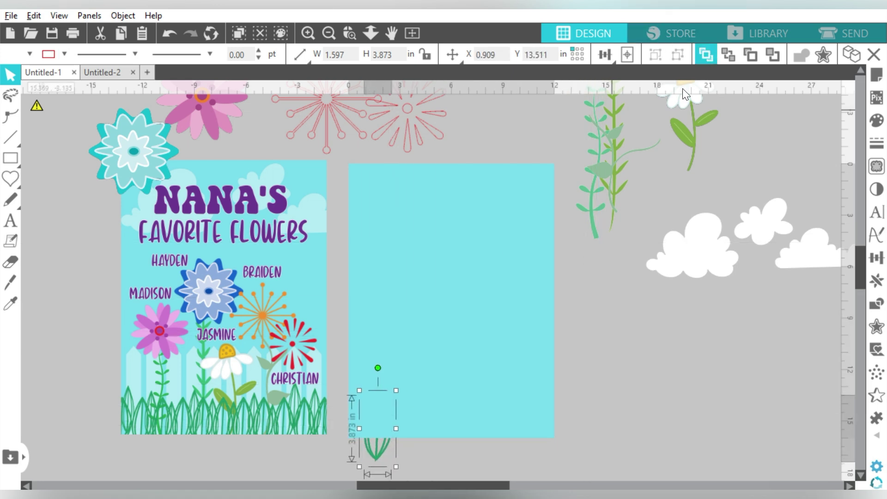
pyautogui.rightClick(374, 453)
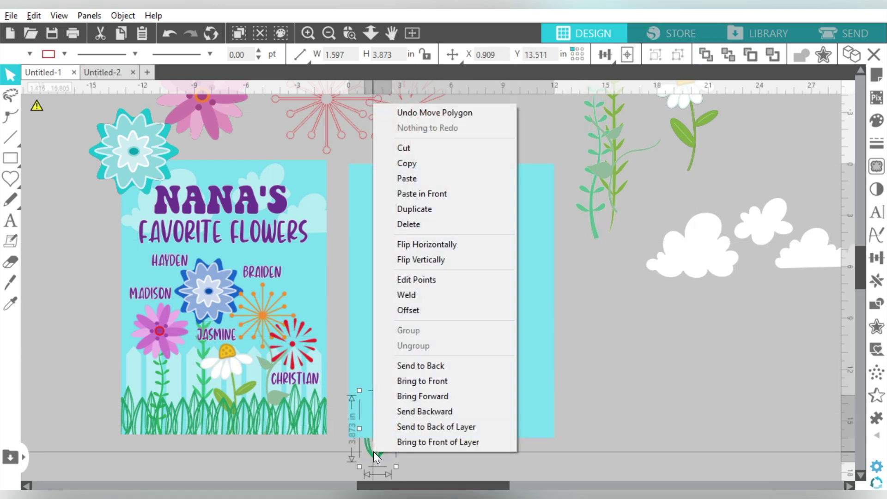
pyautogui.click(413, 380)
pyautogui.moveTo(360, 452); pyautogui.dragTo(359, 460)
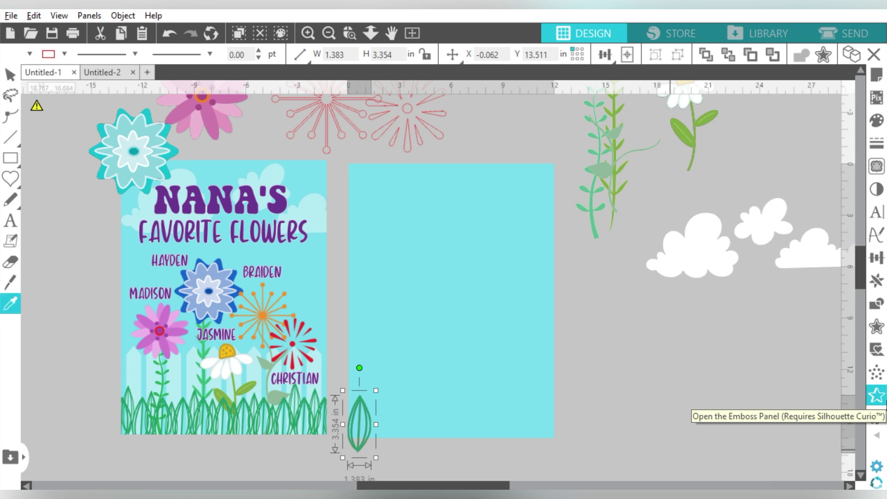
# Step: Duplicate the leaf into a grass row, shrink the row, and add a narrower copy beside it
pyautogui.hotkey('ctrl', 'd')
pyautogui.hotkey('ctrl', 'd')
pyautogui.hotkey('ctrl', 'd')
pyautogui.hotkey('ctrl', 'd')
pyautogui.hotkey('ctrl', 'd')
pyautogui.hotkey('ctrl', 'd')
pyautogui.hotkey('ctrl', 'd')
pyautogui.hotkey('ctrl', 'd')
pyautogui.hotkey('ctrl', 'd')
pyautogui.moveTo(697, 462); pyautogui.dragTo(342, 455)
pyautogui.moveTo(588, 457); pyautogui.dragTo(563, 453)
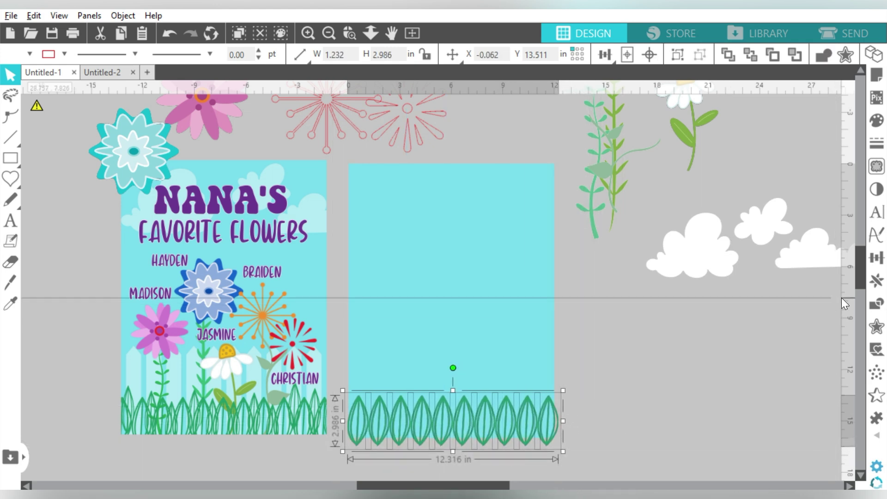
pyautogui.hotkey('ctrl', 'd')
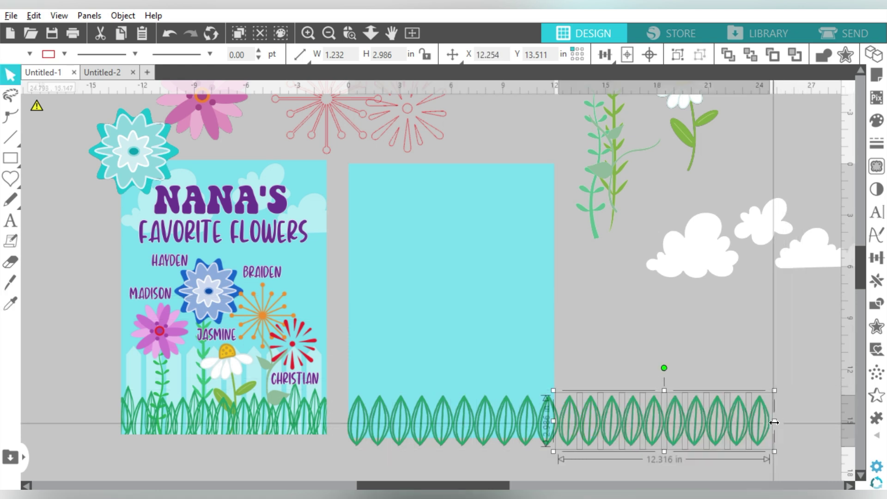
pyautogui.moveTo(774, 422); pyautogui.dragTo(697, 427)
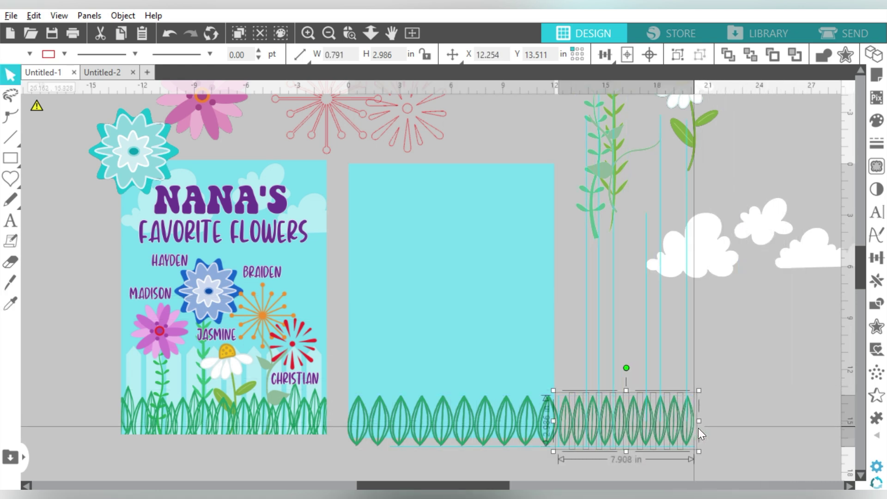
# Step: Finish narrowing the copied row to about 7.9 in and move its first leaves into the grass
pyautogui.click(730, 401)
pyautogui.moveTo(563, 444); pyautogui.dragTo(475, 442)
pyautogui.moveTo(590, 439); pyautogui.dragTo(517, 442)
pyautogui.click(595, 441)
pyautogui.moveTo(600, 439); pyautogui.dragTo(493, 435)
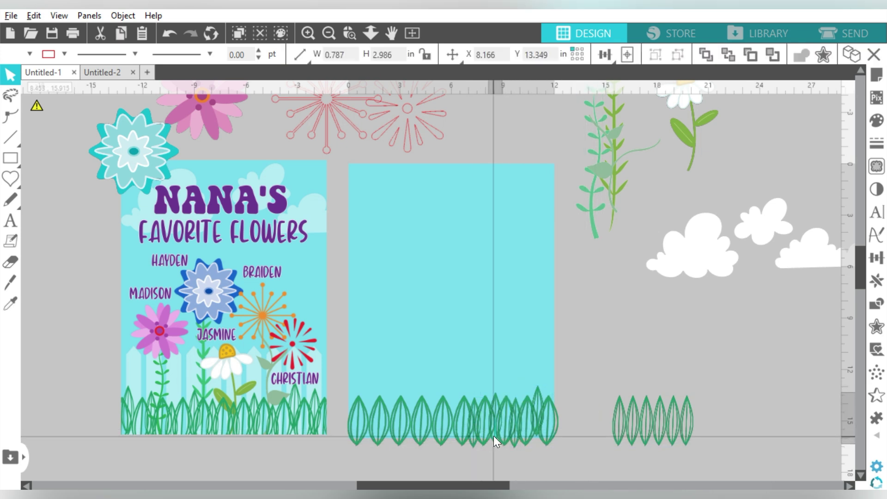
pyautogui.moveTo(618, 441); pyautogui.dragTo(348, 422)
# Step: Tuck the remaining spare leaves into the grass row and shift one slightly left
pyautogui.moveTo(633, 437); pyautogui.dragTo(367, 436)
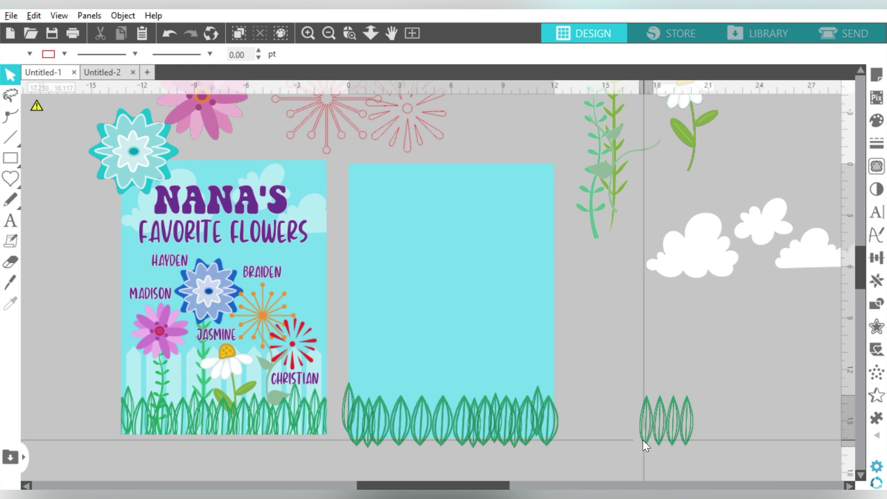
pyautogui.moveTo(642, 432); pyautogui.dragTo(387, 433)
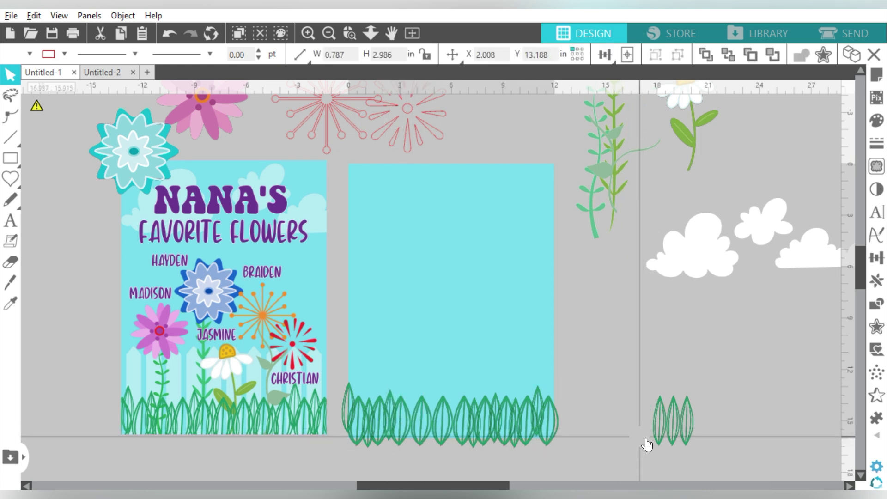
pyautogui.moveTo(655, 439); pyautogui.dragTo(406, 446)
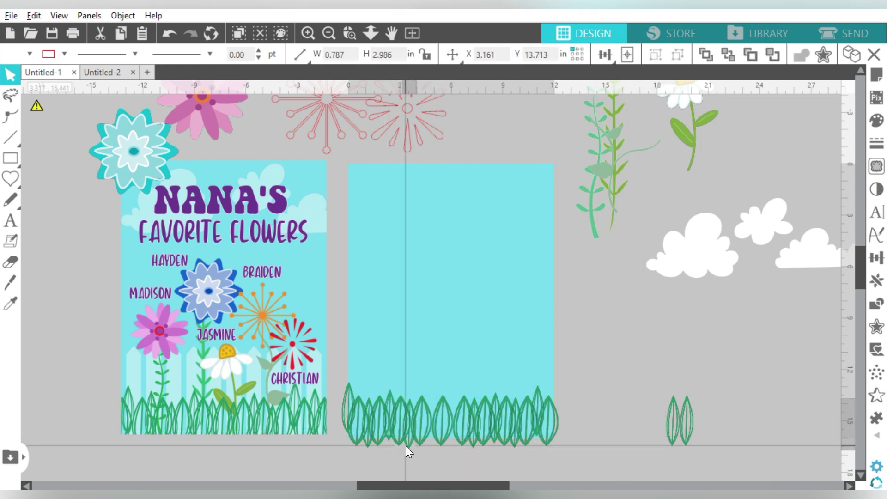
pyautogui.moveTo(687, 422); pyautogui.dragTo(432, 428)
pyautogui.moveTo(675, 428); pyautogui.dragTo(453, 434)
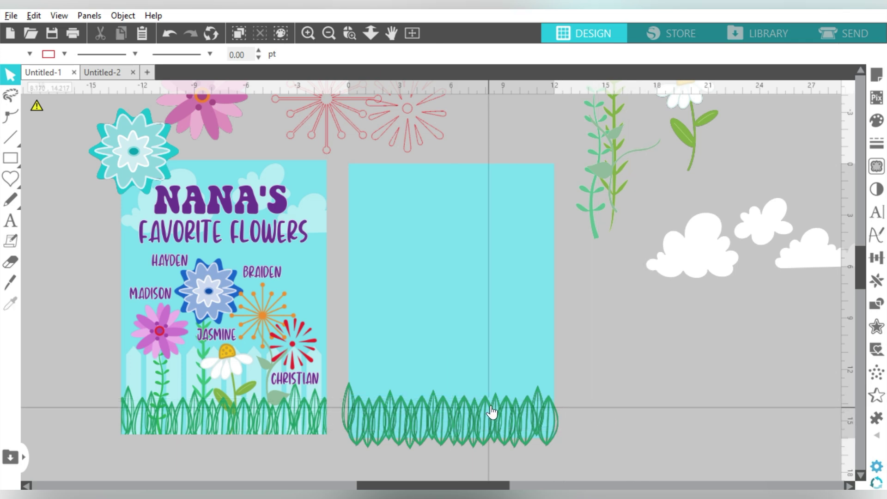
pyautogui.moveTo(496, 396); pyautogui.dragTo(473, 398)
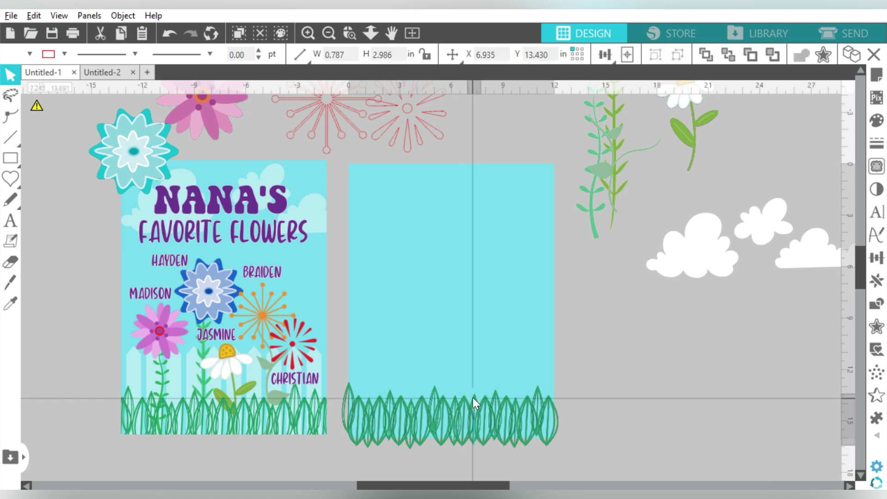
pyautogui.click(639, 403)
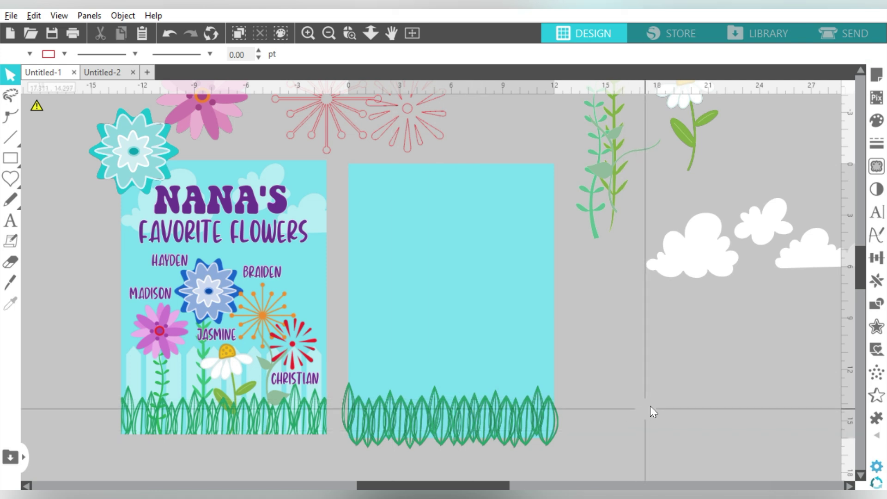
# Step: Nudge all the grass leaves down and group them into one 12.648 x 3.957 in strip
pyautogui.moveTo(653, 403); pyautogui.dragTo(351, 451)
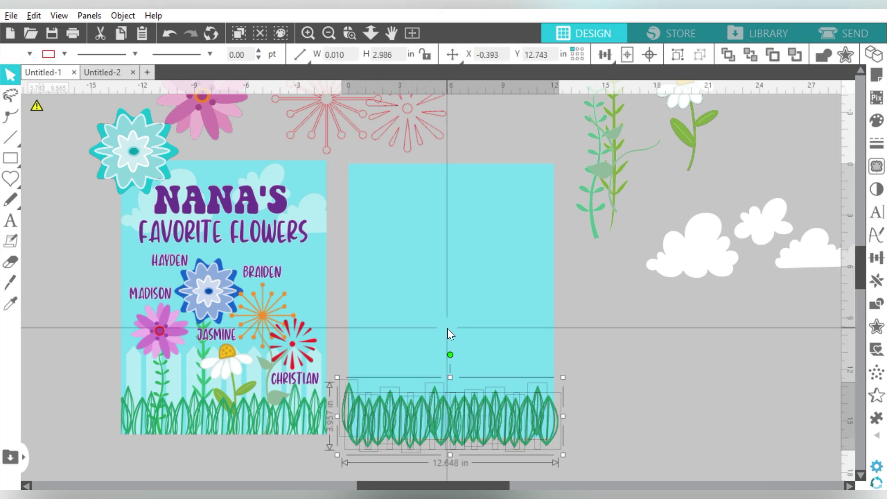
pyautogui.press('Down')
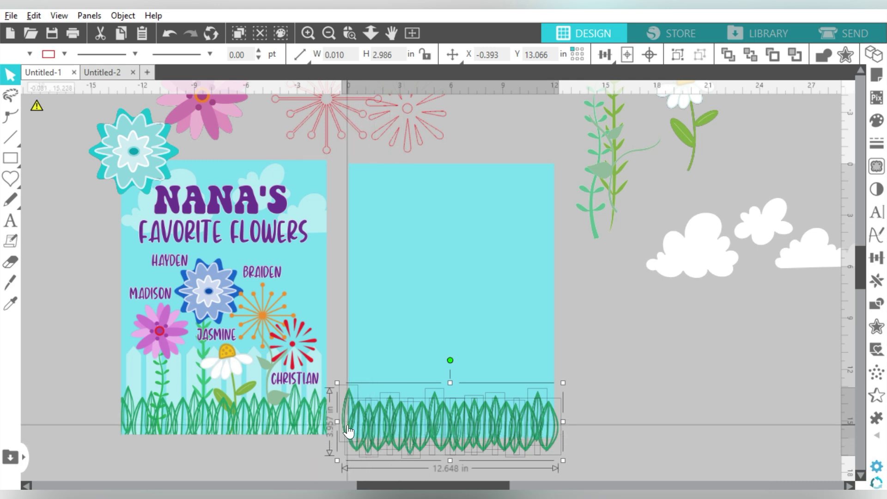
pyautogui.hotkey('ctrl', 'g')
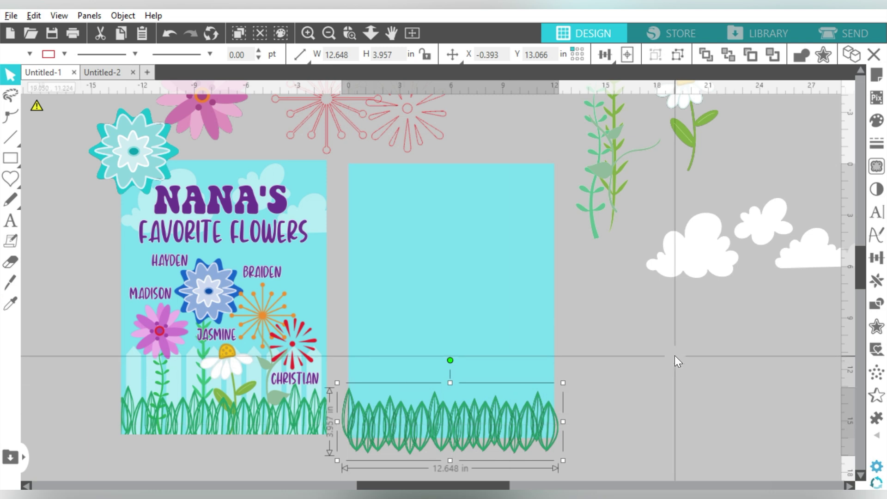
pyautogui.click(666, 379)
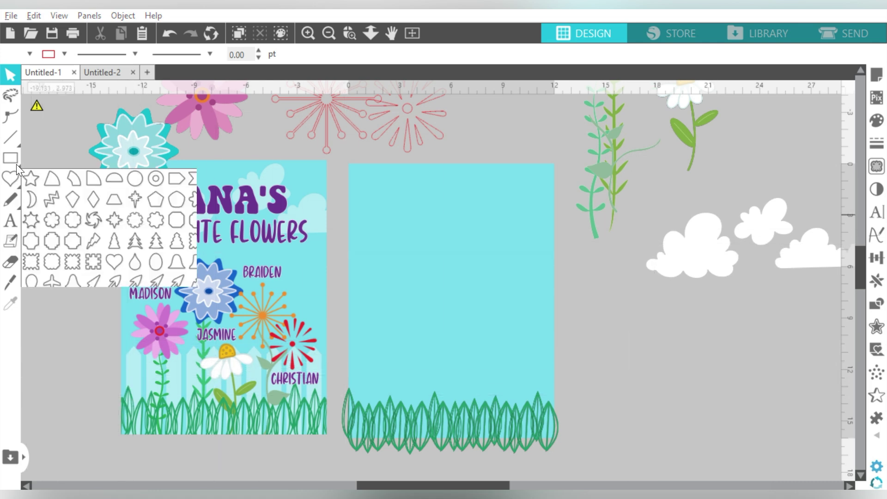
# Step: Draw a tall rectangle with a pointed top as a 0.809 x 6.593 in picket at the panel's lower left
pyautogui.click(31, 157)
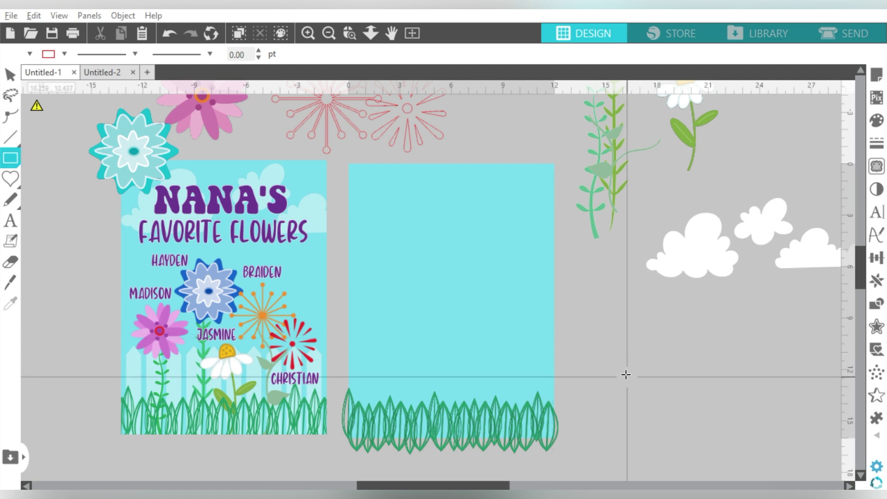
pyautogui.moveTo(623, 344)
pyautogui.mouseDown()
pyautogui.moveTo(625, 395)
pyautogui.moveTo(642, 441)
pyautogui.moveTo(634, 447)
pyautogui.mouseUp()
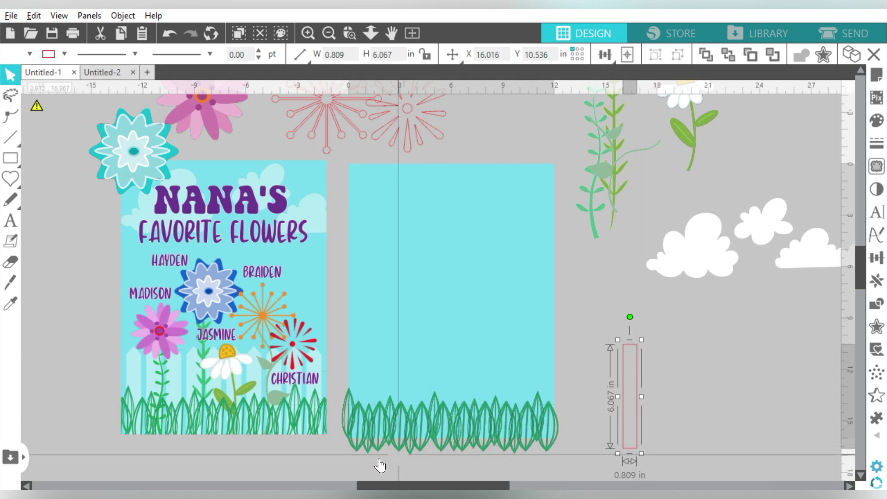
pyautogui.doubleClick(637, 349)
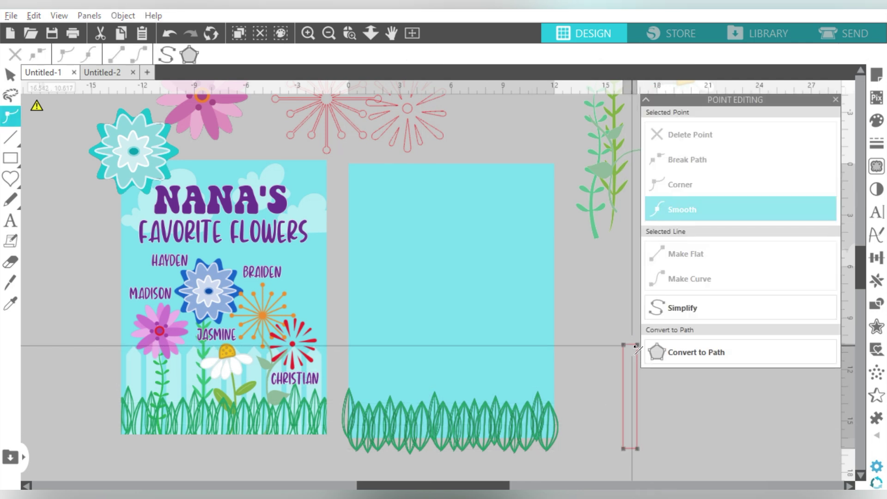
pyautogui.moveTo(636, 345); pyautogui.dragTo(630, 334)
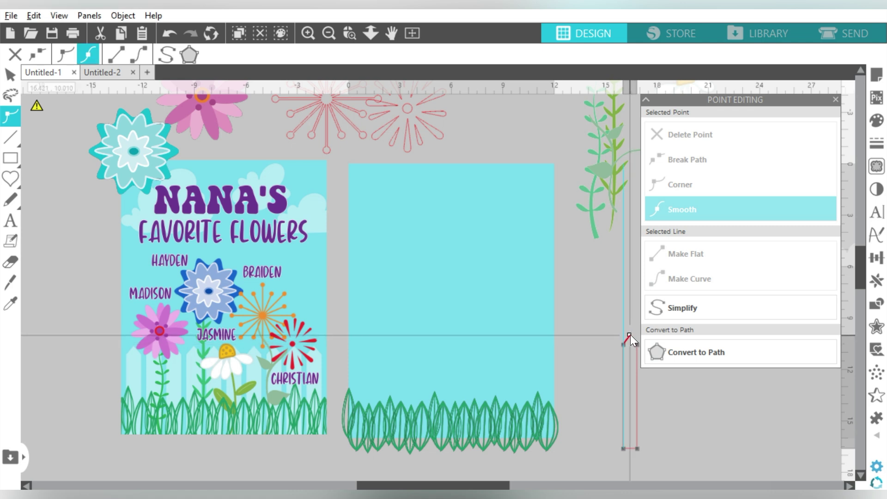
pyautogui.click(681, 403)
pyautogui.moveTo(637, 429); pyautogui.dragTo(376, 428)
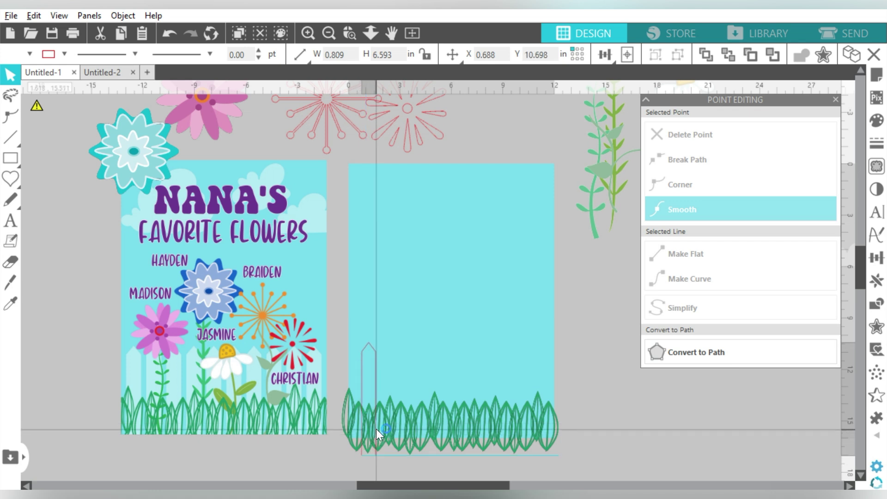
pyautogui.click(374, 406)
# Step: Fill the picket white at 48% transparency and remove its pink outline
pyautogui.click(876, 121)
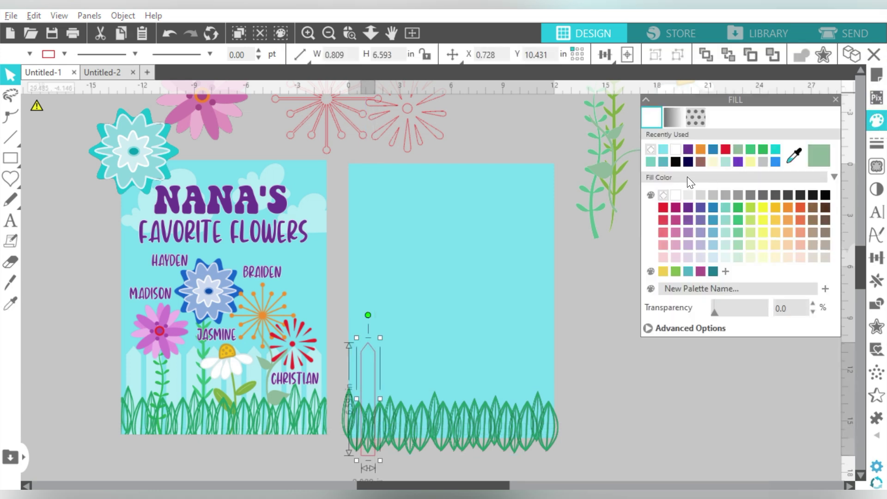
pyautogui.click(675, 194)
pyautogui.moveTo(715, 315); pyautogui.dragTo(734, 315)
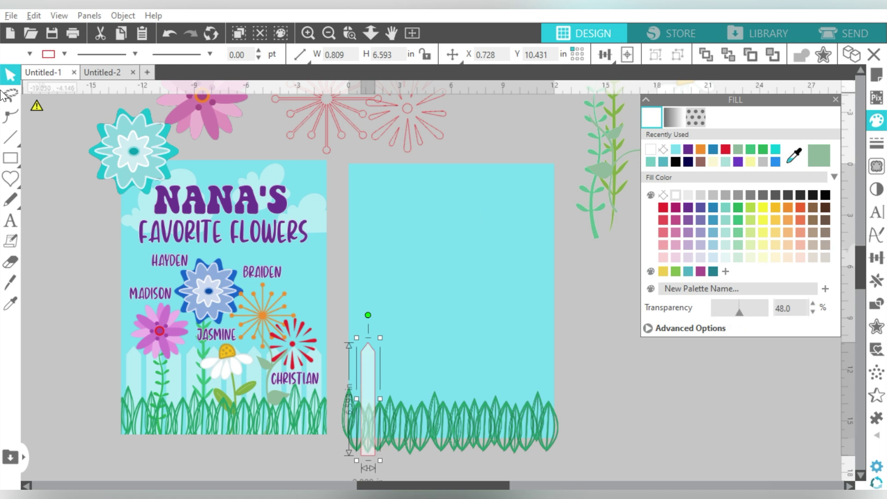
pyautogui.click(62, 54)
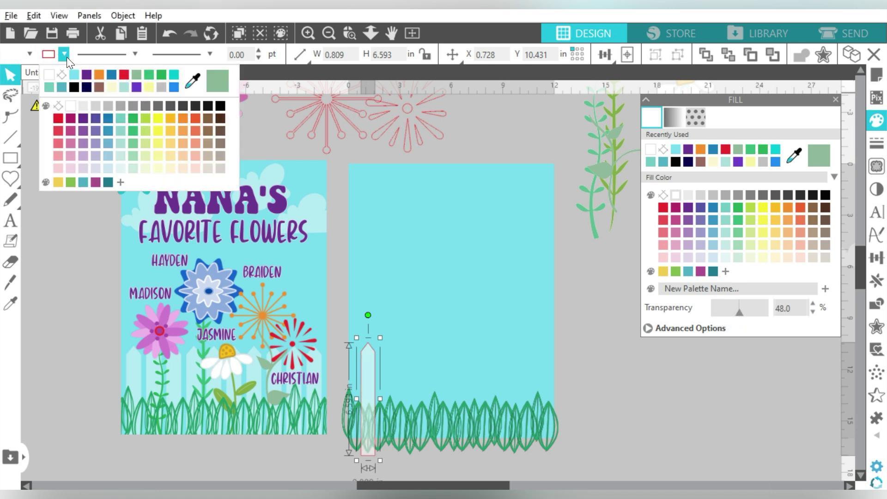
pyautogui.click(60, 72)
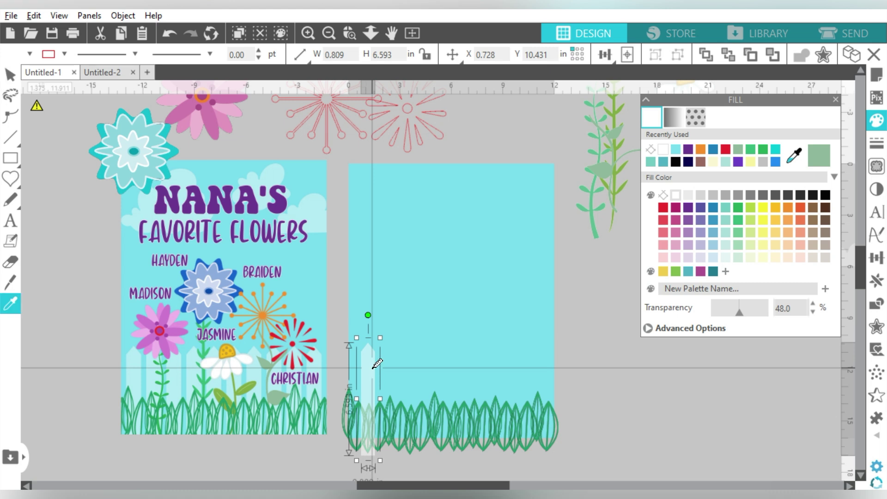
# Step: Duplicate the picket repeatedly to the right to form a fence row across the panel
pyautogui.press('Right')
pyautogui.press('Right')
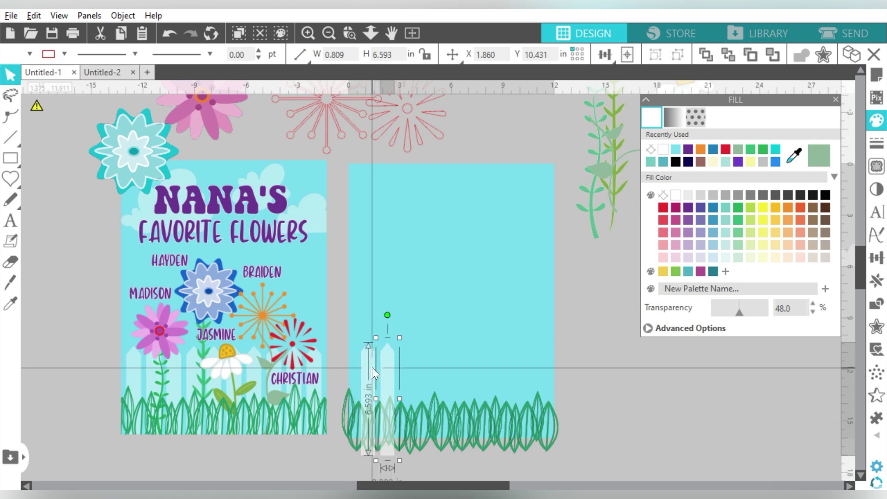
pyautogui.hotkey('ctrl', 'd')
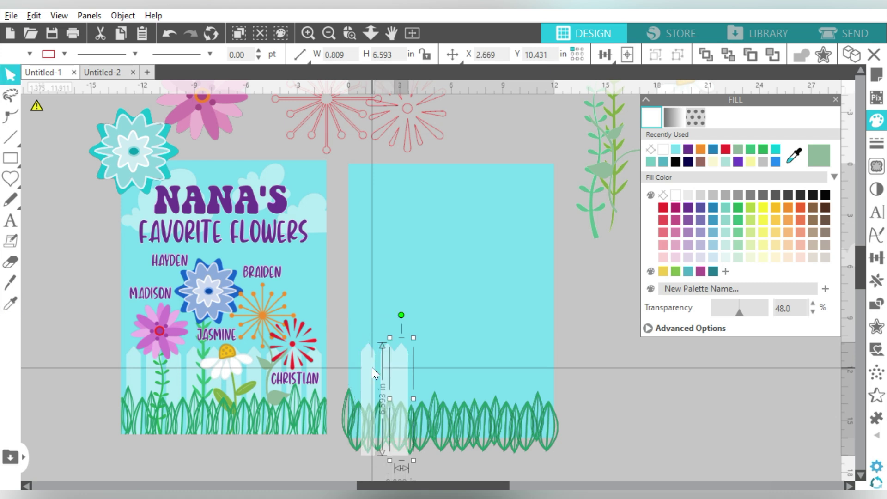
pyautogui.press('Right')
pyautogui.press('Right')
pyautogui.hotkey('ctrl', 'd')
pyautogui.press('Right')
pyautogui.press('Right')
pyautogui.hotkey('ctrl', 'd')
pyautogui.press('Right')
pyautogui.press('Right')
pyautogui.hotkey('ctrl', 'd')
pyautogui.press('Right')
pyautogui.press('Right')
pyautogui.hotkey('ctrl', 'd')
pyautogui.press('Right')
pyautogui.press('Right')
pyautogui.hotkey('ctrl', 'd')
pyautogui.press('Right')
pyautogui.press('Right')
pyautogui.hotkey('ctrl', 'd')
pyautogui.press('Right')
pyautogui.press('Right')
pyautogui.hotkey('ctrl', 'd')
pyautogui.press('Right')
pyautogui.press('Right')
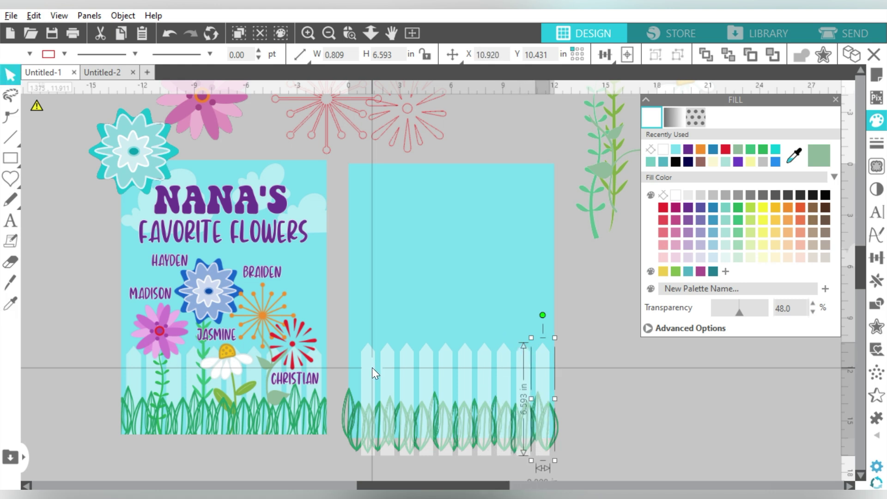
pyautogui.moveTo(606, 351); pyautogui.dragTo(371, 367)
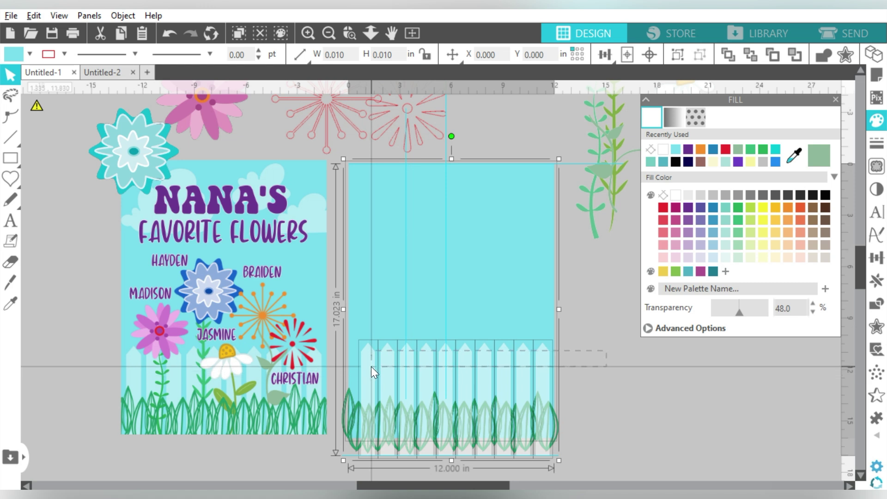
# Step: Bring the grass in front of the picket fence and center-align the fence and grass on the panel
pyautogui.click(421, 300)
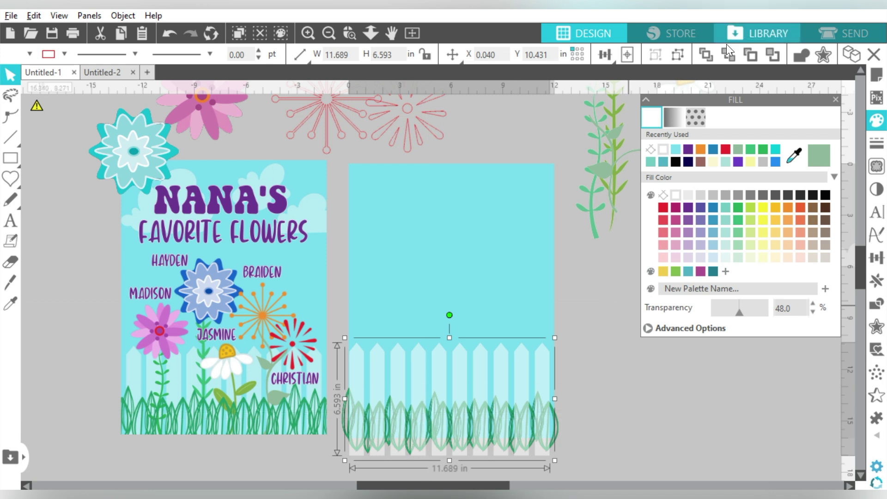
pyautogui.click(780, 48)
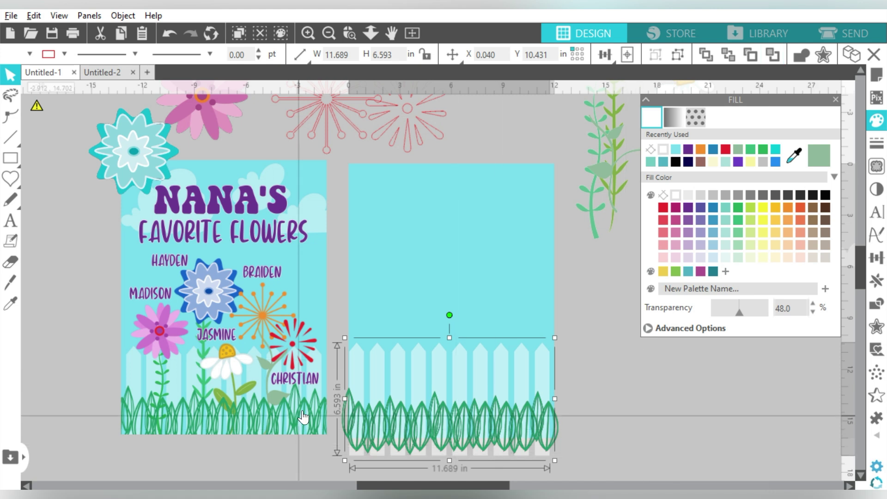
pyautogui.click(433, 348)
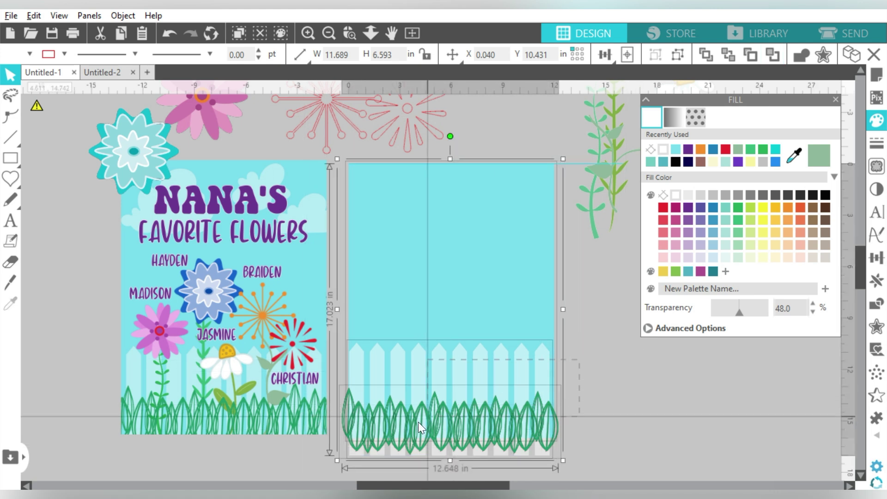
pyautogui.moveTo(604, 54)
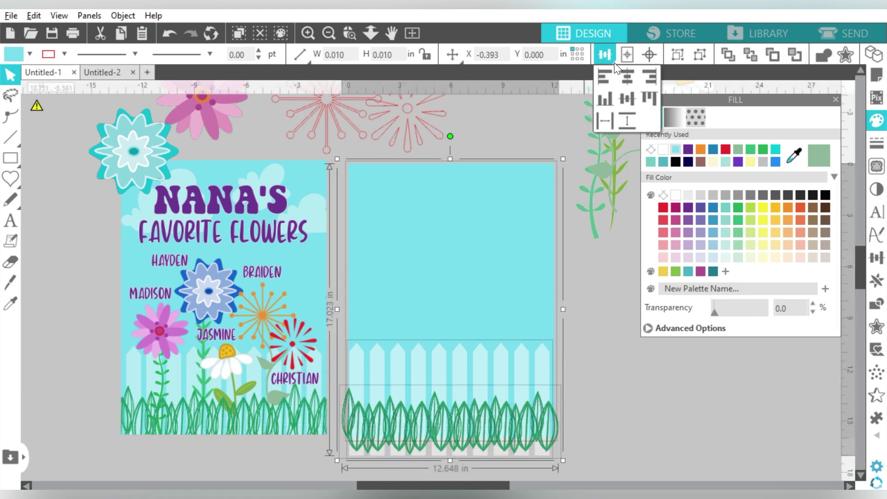
pyautogui.click(628, 81)
pyautogui.press('i')
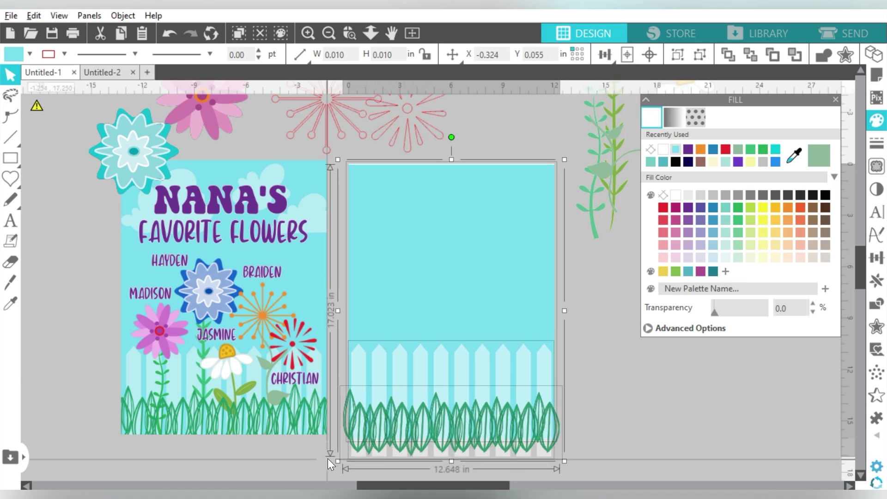
pyautogui.press('Escape')
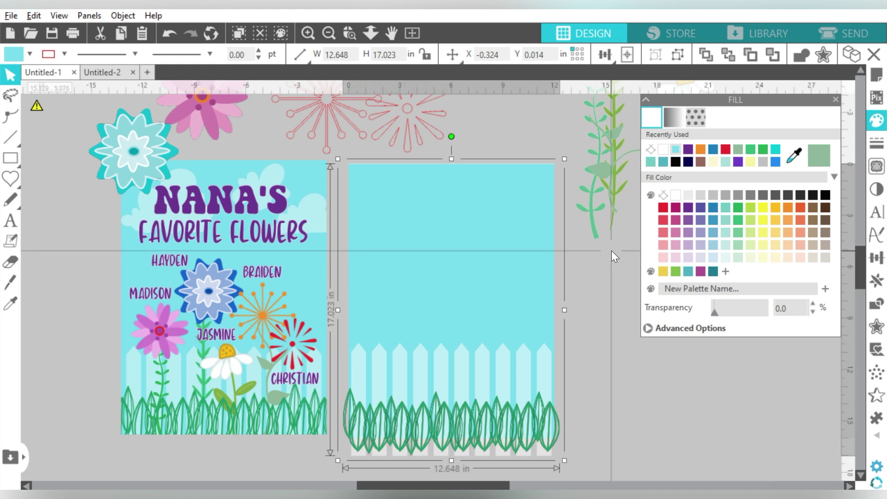
# Step: Move the cloud group onto the top of the blue panel and set it to 53% transparency
pyautogui.click(837, 99)
pyautogui.moveTo(693, 245); pyautogui.dragTo(753, 277)
pyautogui.click(497, 312)
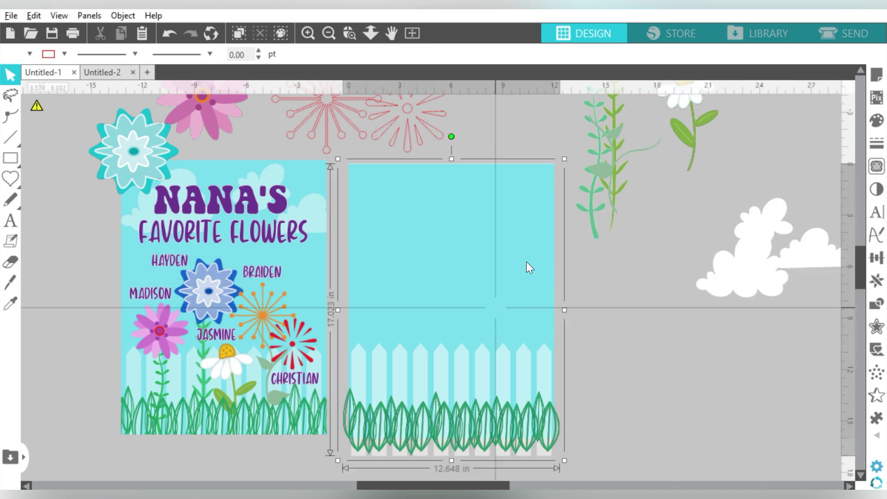
pyautogui.click(698, 220)
pyautogui.click(758, 258)
pyautogui.click(877, 120)
pyautogui.click(836, 99)
pyautogui.moveTo(758, 258); pyautogui.dragTo(403, 266)
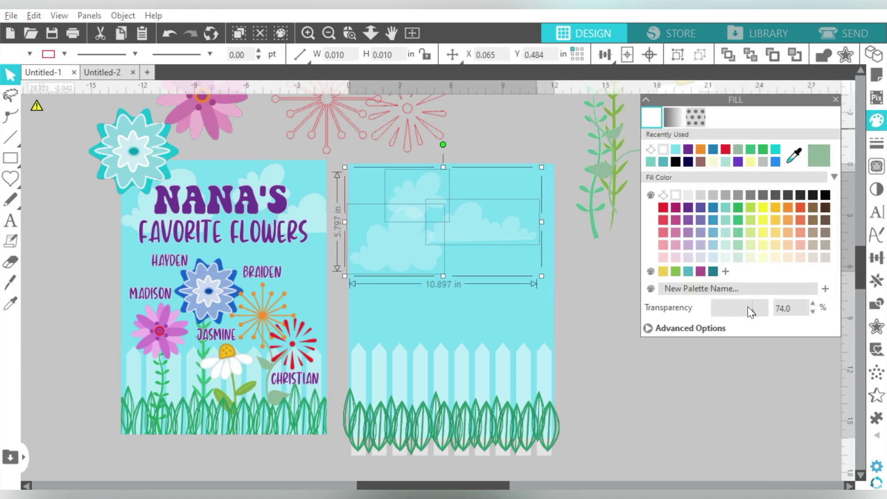
pyautogui.moveTo(749, 312); pyautogui.dragTo(743, 319)
pyautogui.click(615, 327)
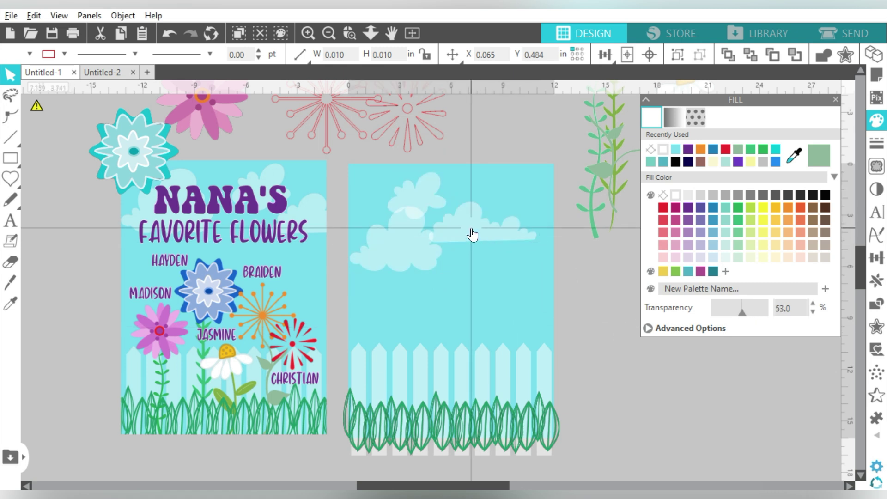
# Step: Rearrange the individual clouds across the panel's upper sky
pyautogui.moveTo(477, 226); pyautogui.dragTo(523, 227)
pyautogui.moveTo(417, 195); pyautogui.dragTo(467, 196)
pyautogui.moveTo(409, 242); pyautogui.dragTo(411, 226)
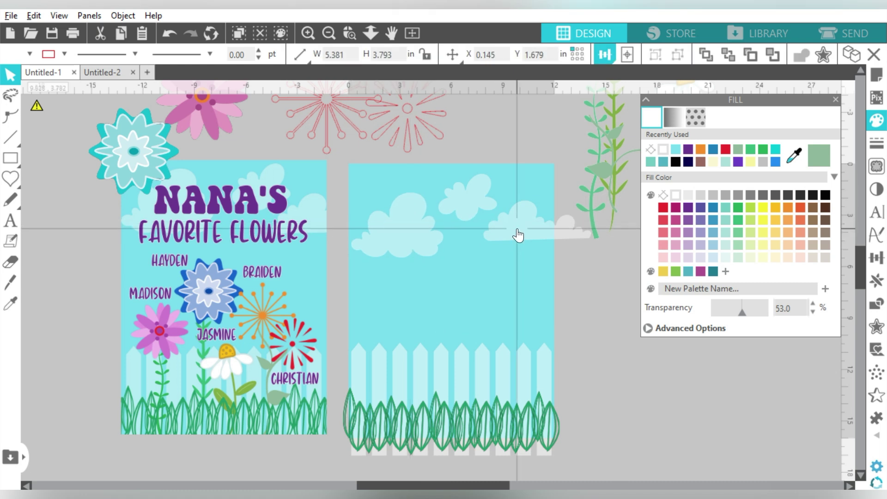
pyautogui.click(560, 306)
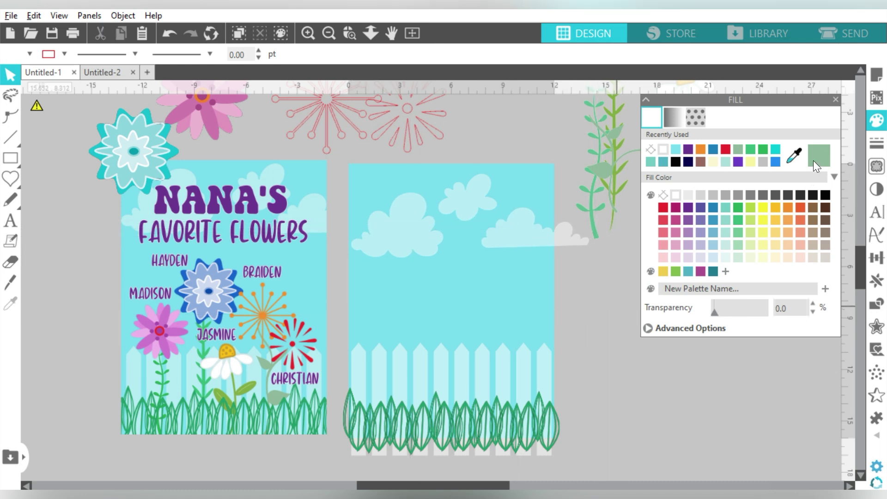
# Step: Bring the daisy down, then shrink the teal flower to about 3.9 in and place it on the second panel
pyautogui.click(835, 100)
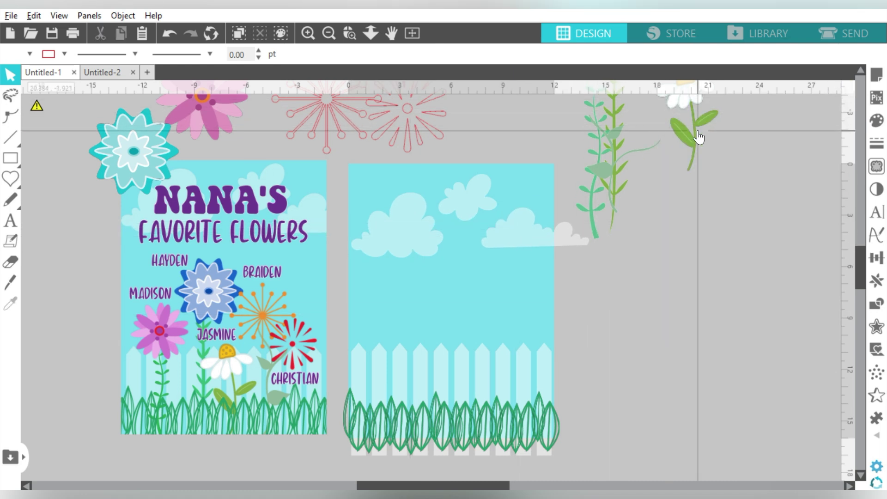
pyautogui.moveTo(691, 139); pyautogui.dragTo(683, 333)
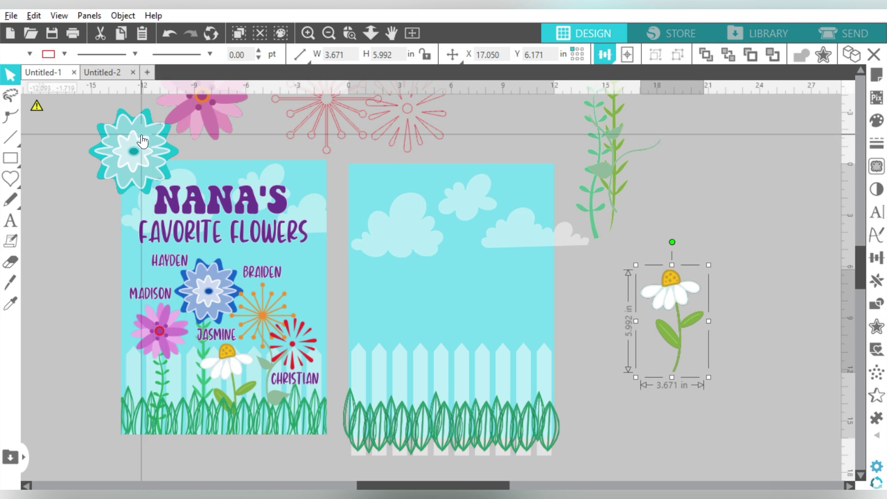
pyautogui.moveTo(143, 140); pyautogui.dragTo(735, 164)
pyautogui.click(670, 153)
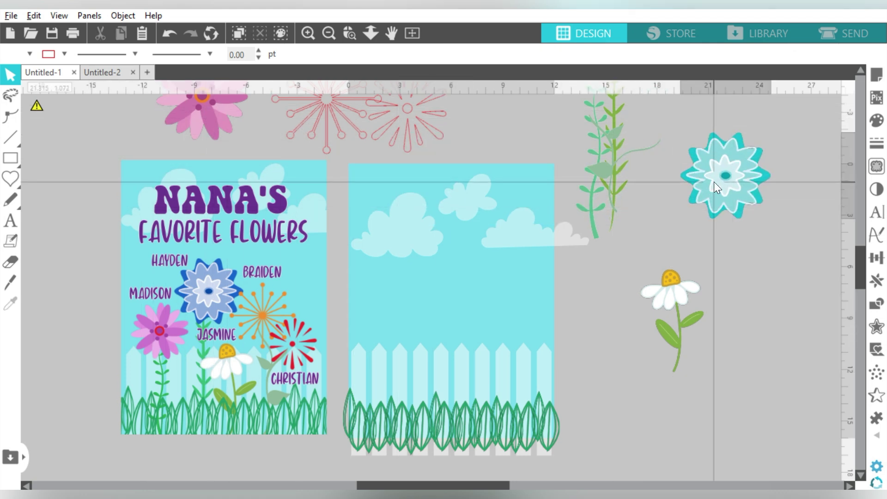
pyautogui.moveTo(700, 186); pyautogui.dragTo(417, 320)
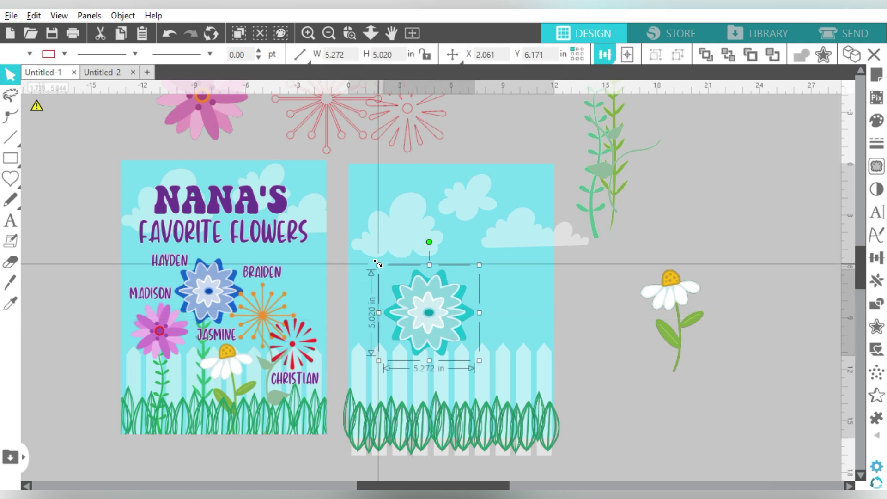
pyautogui.moveTo(378, 263); pyautogui.dragTo(403, 286)
pyautogui.moveTo(446, 335); pyautogui.dragTo(432, 305)
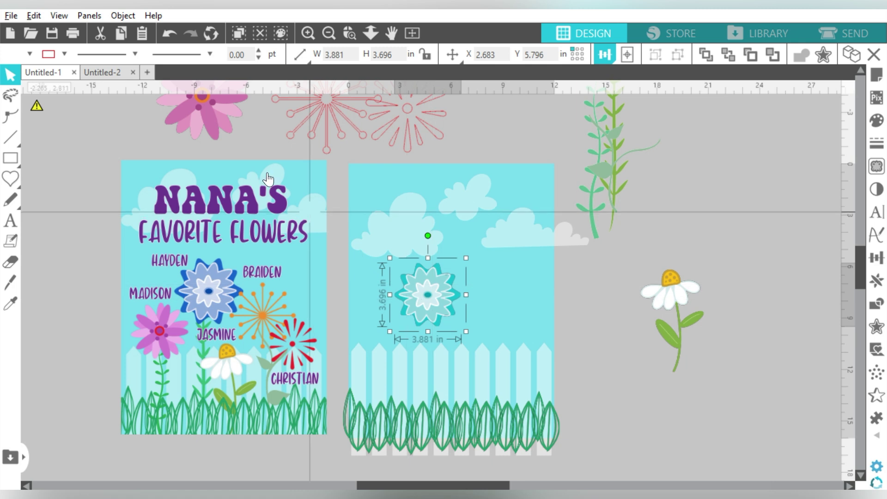
# Step: Shrink the pink flower to about 3.4 in and set it beside the teal flower
pyautogui.moveTo(423, 200); pyautogui.dragTo(607, 332)
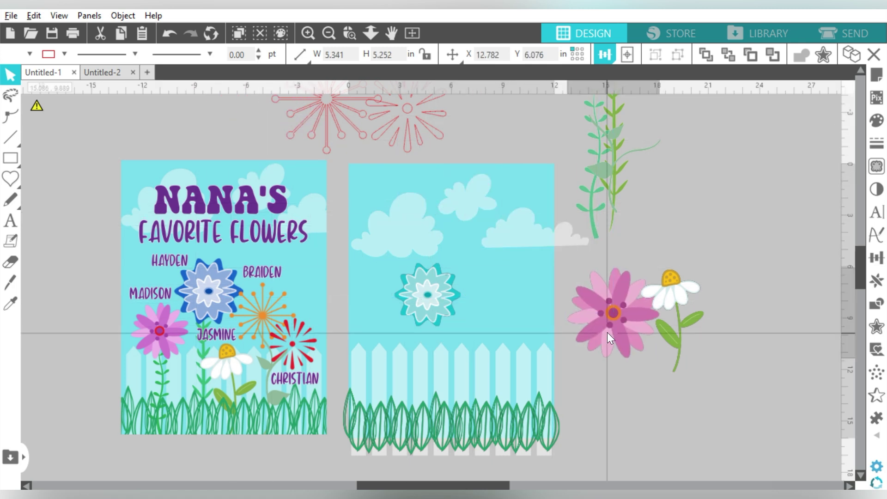
pyautogui.moveTo(562, 263); pyautogui.dragTo(598, 297)
pyautogui.moveTo(630, 337); pyautogui.dragTo(389, 335)
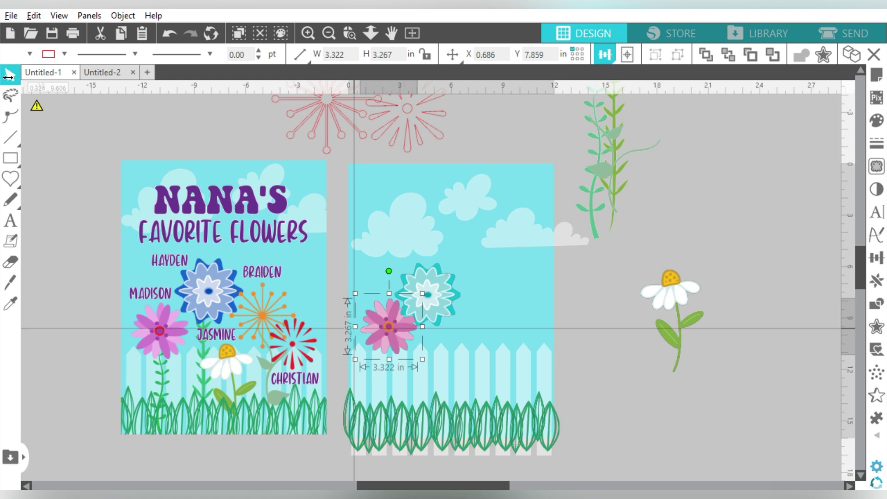
pyautogui.moveTo(439, 284); pyautogui.dragTo(451, 281)
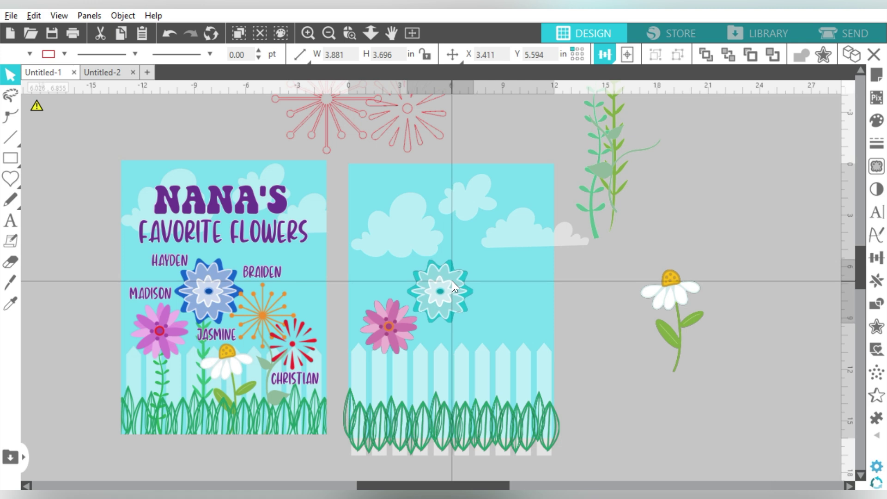
pyautogui.click(550, 162)
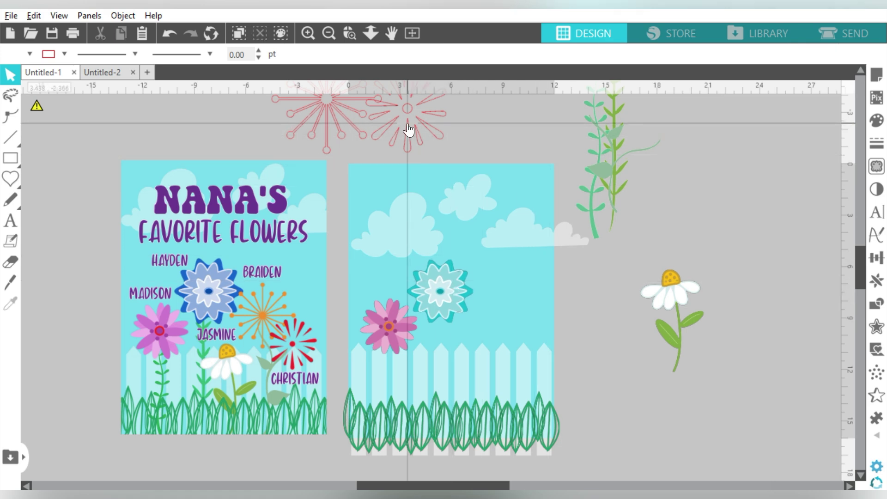
# Step: Shrink the white daisy and move it onto the flag in front of the fence
pyautogui.moveTo(680, 296)
pyautogui.mouseDown()
pyautogui.moveTo(704, 274)
pyautogui.moveTo(696, 289)
pyautogui.mouseUp()
pyautogui.moveTo(659, 314); pyautogui.dragTo(468, 380)
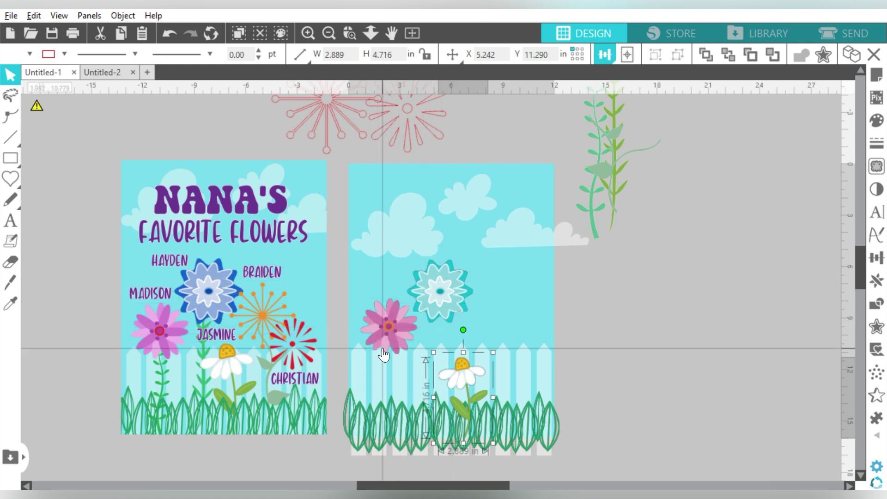
pyautogui.click(400, 327)
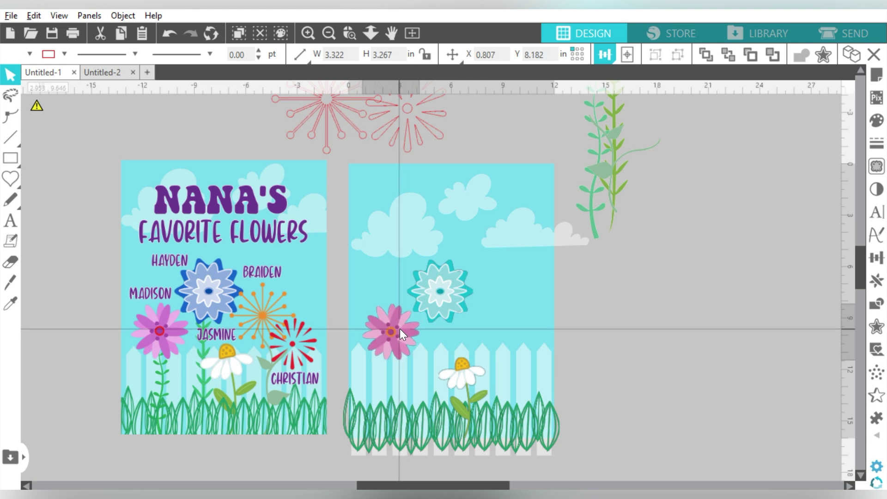
pyautogui.press('Escape')
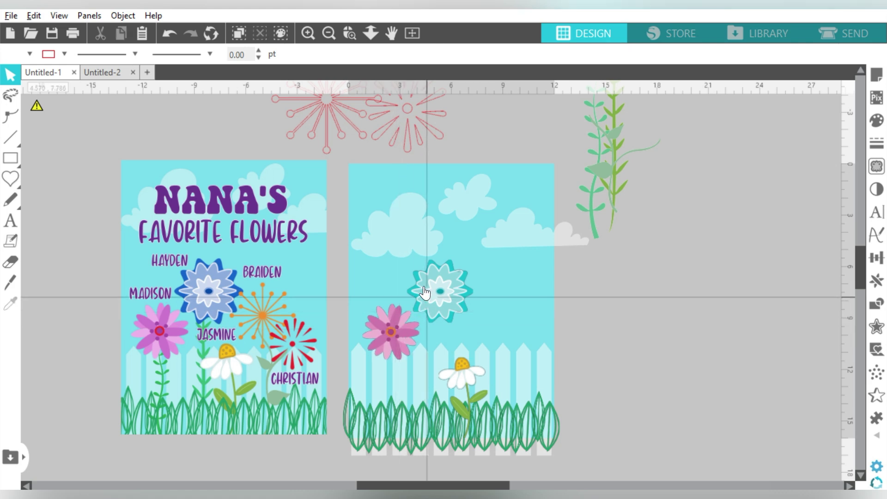
# Step: Move the starburst pair beside the flag and fill the left one orange, the right one red
pyautogui.click(378, 115)
pyautogui.keyDown('shift'); pyautogui.click(347, 117); pyautogui.keyUp('shift')
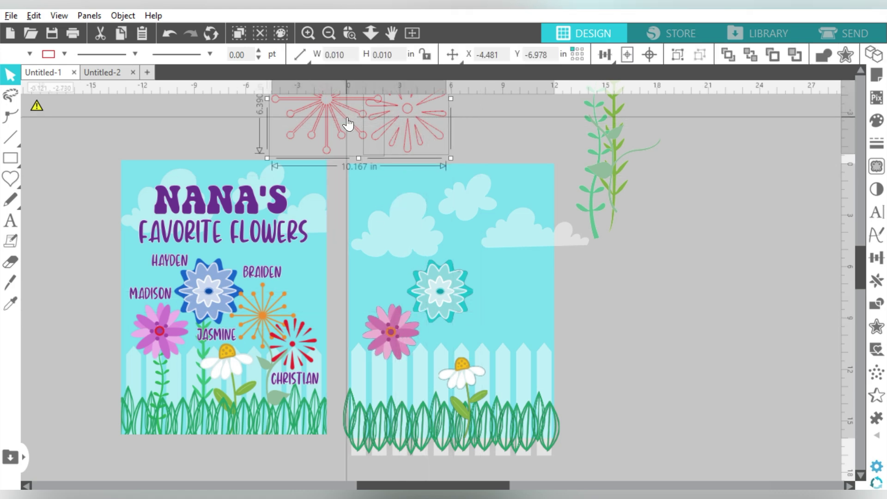
pyautogui.moveTo(351, 121); pyautogui.dragTo(708, 344)
pyautogui.click(689, 200)
pyautogui.click(679, 329)
pyautogui.click(875, 121)
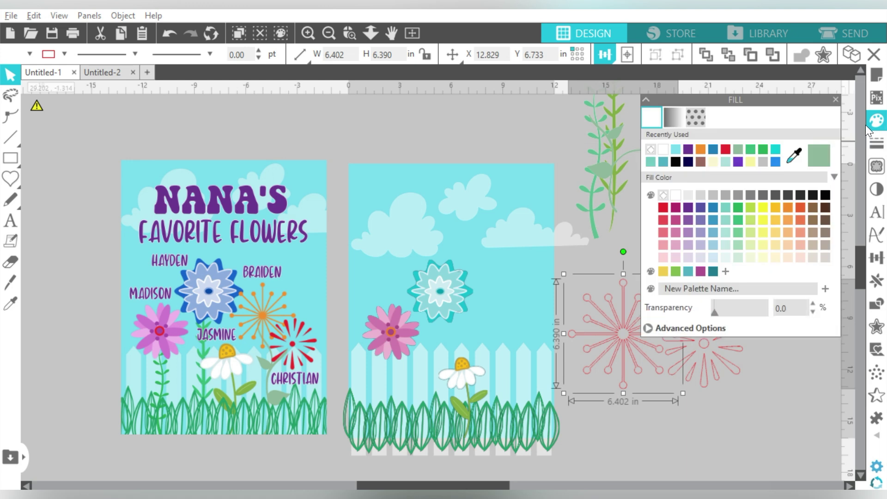
pyautogui.click(700, 147)
pyautogui.click(730, 367)
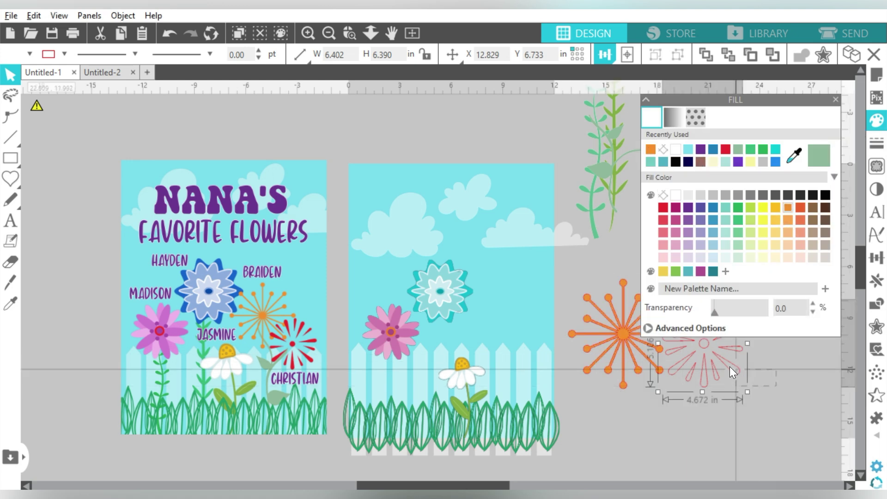
pyautogui.click(725, 148)
pyautogui.keyDown('shift'); pyautogui.click(620, 329); pyautogui.keyUp('shift')
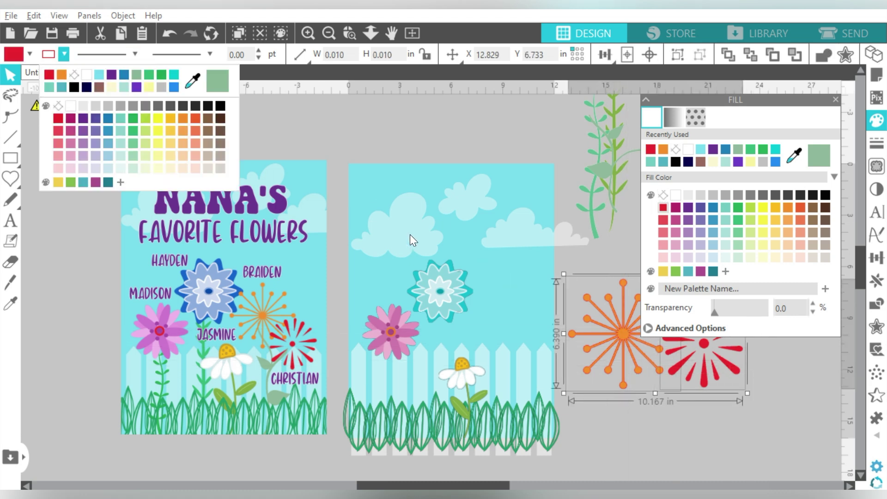
pyautogui.click(669, 411)
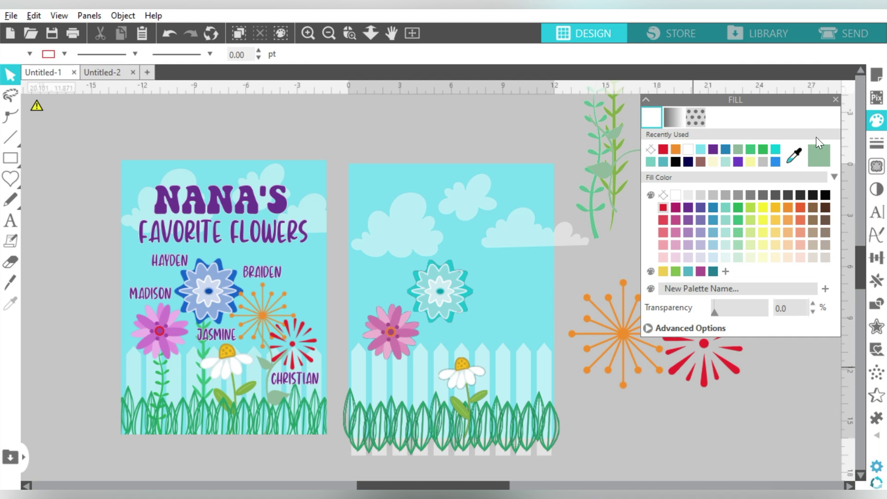
pyautogui.click(836, 101)
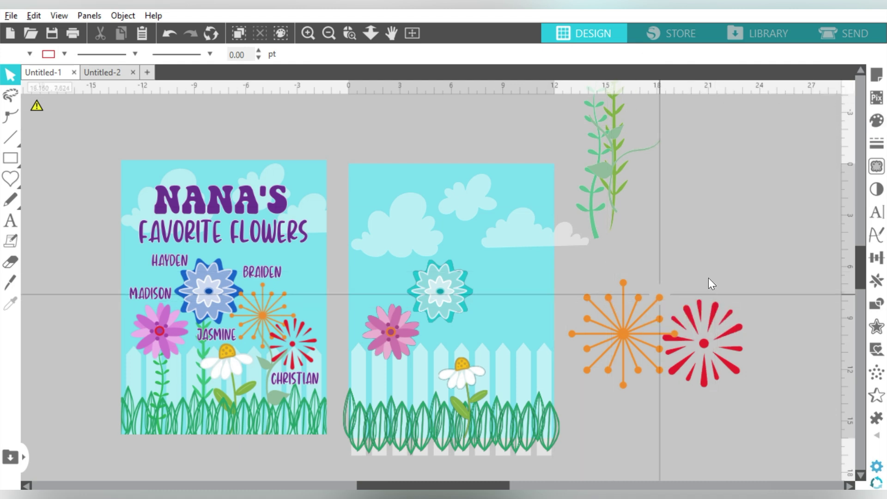
# Step: Shrink both starbursts to about 6.4 in wide and place them on the second flag
pyautogui.moveTo(726, 281); pyautogui.dragTo(636, 341)
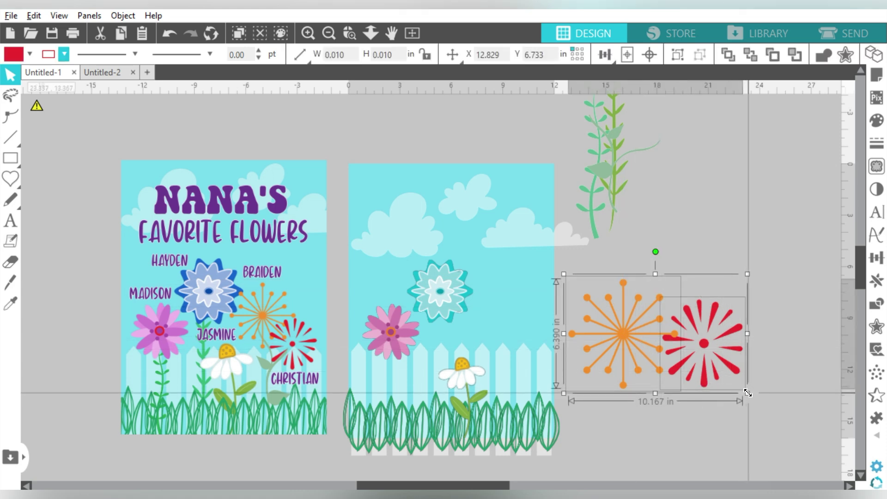
pyautogui.moveTo(716, 376); pyautogui.dragTo(685, 350)
pyautogui.click(723, 280)
pyautogui.moveTo(603, 313); pyautogui.dragTo(492, 314)
pyautogui.moveTo(660, 319); pyautogui.dragTo(526, 346)
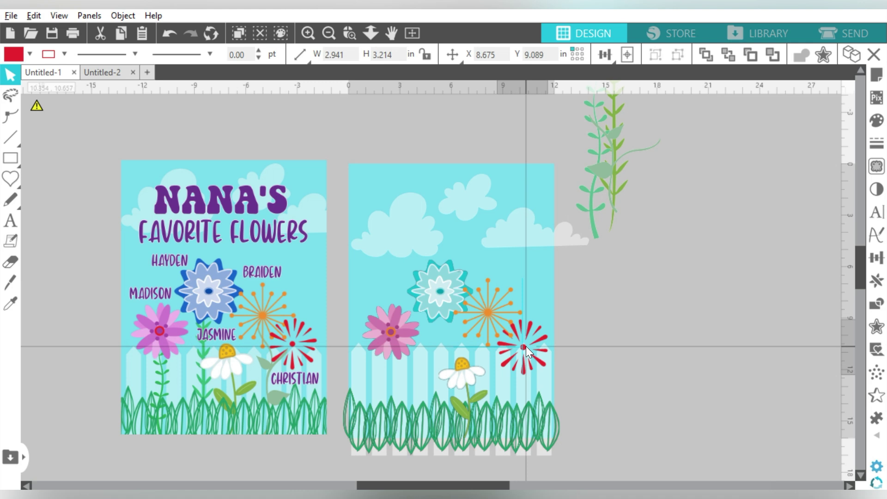
pyautogui.click(641, 271)
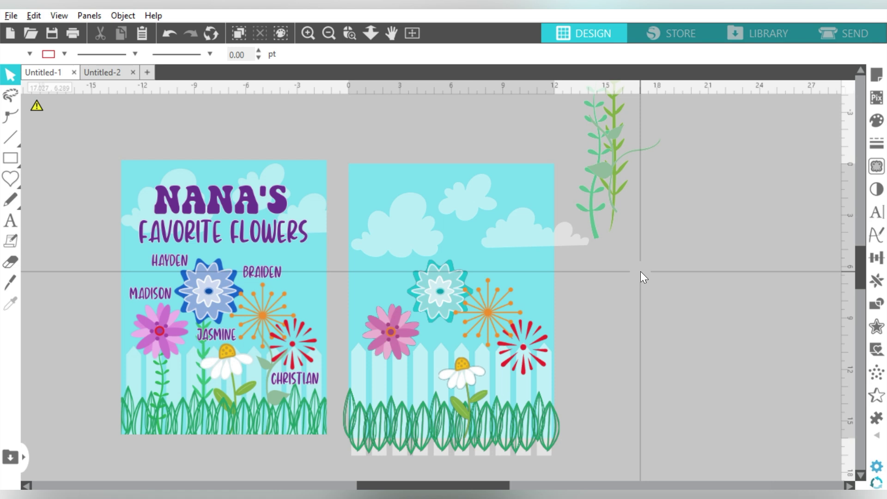
# Step: Pull the teal vine out of its group and nudge the teal and pink flowers down-left
pyautogui.moveTo(596, 144); pyautogui.dragTo(714, 279)
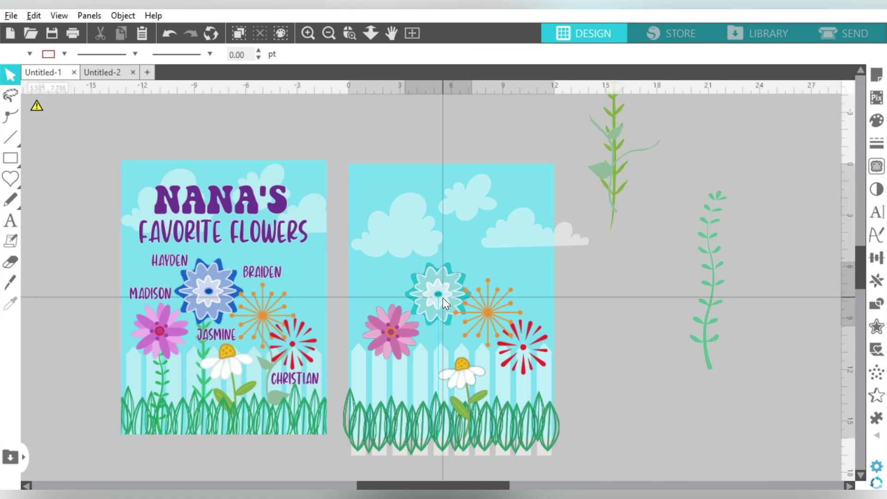
pyautogui.moveTo(442, 298); pyautogui.dragTo(432, 303)
pyautogui.moveTo(397, 329); pyautogui.dragTo(392, 339)
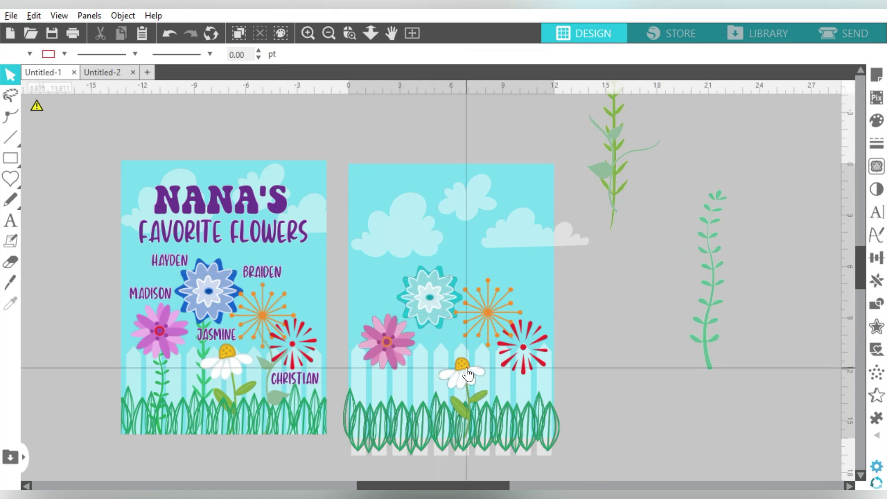
# Step: Shrink the teal vine under the pink flower and place the tall green vine under the teal flower
pyautogui.moveTo(712, 278); pyautogui.dragTo(709, 281)
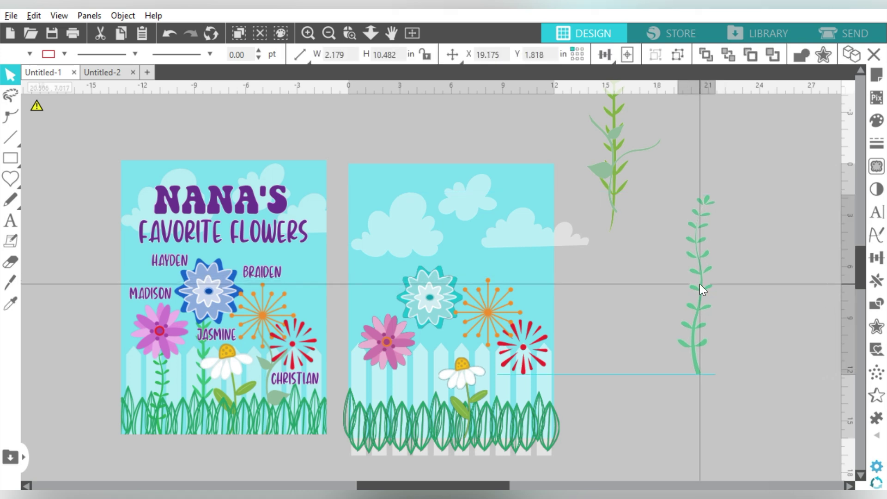
pyautogui.moveTo(671, 189); pyautogui.dragTo(702, 277)
pyautogui.moveTo(702, 315); pyautogui.dragTo(380, 381)
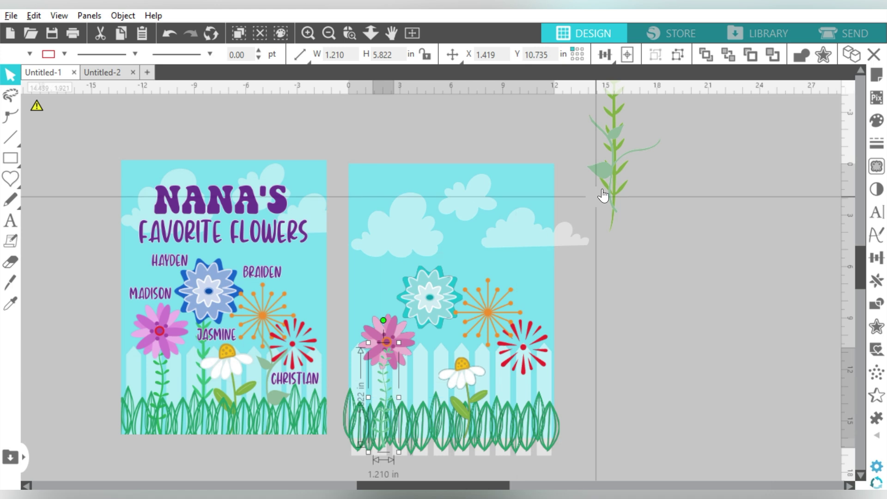
pyautogui.moveTo(612, 153); pyautogui.dragTo(434, 375)
pyautogui.moveTo(699, 259); pyautogui.dragTo(635, 338)
# Step: Cut the pale sprig in two with the Knife tool and enlarge the cut stem piece on the flag
pyautogui.click(350, 33)
pyautogui.click(10, 282)
pyautogui.moveTo(474, 279); pyautogui.dragTo(366, 210)
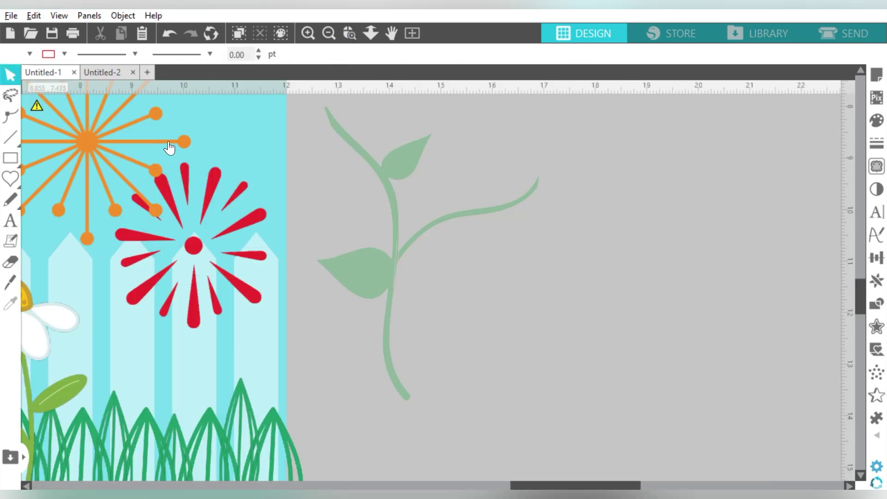
pyautogui.click(329, 33)
pyautogui.click(329, 33)
pyautogui.moveTo(406, 257); pyautogui.dragTo(309, 264)
pyautogui.moveTo(309, 315); pyautogui.dragTo(359, 409)
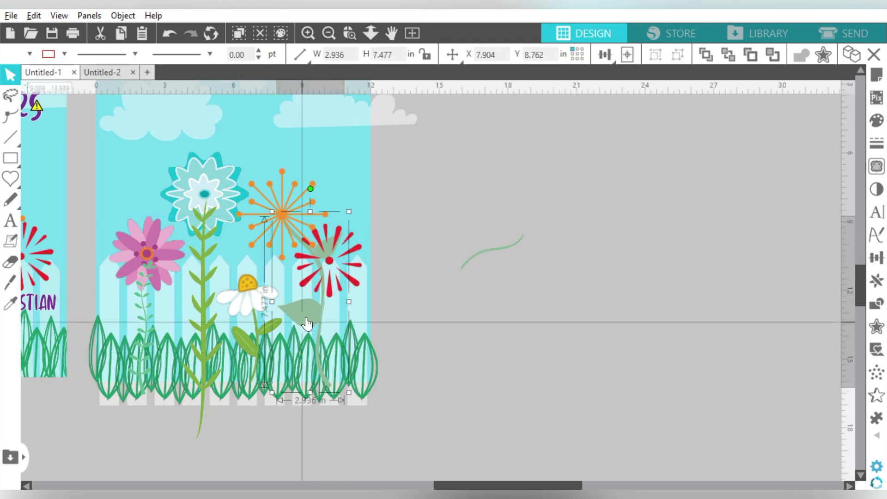
# Step: Rotate the remaining sprig under the red starburst and shrink the stem group slightly
pyautogui.click(471, 263)
pyautogui.moveTo(491, 204); pyautogui.dragTo(440, 199)
pyautogui.moveTo(492, 247); pyautogui.dragTo(329, 285)
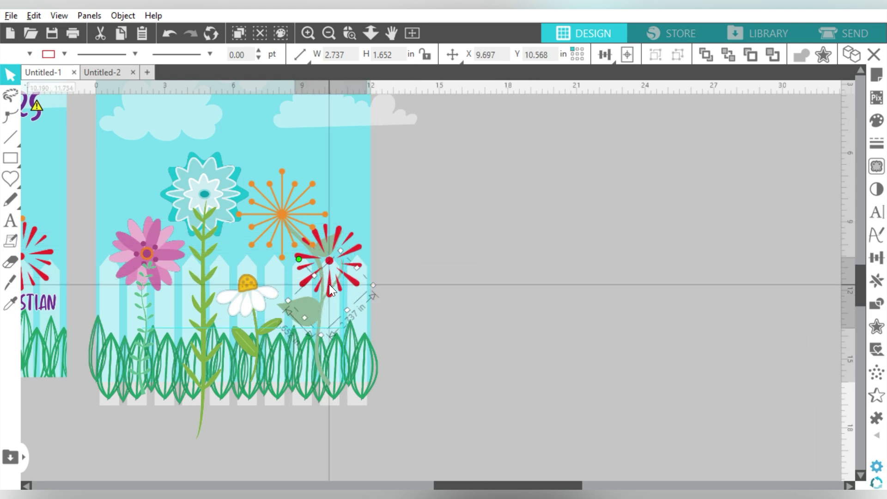
pyautogui.moveTo(329, 260); pyautogui.dragTo(343, 257)
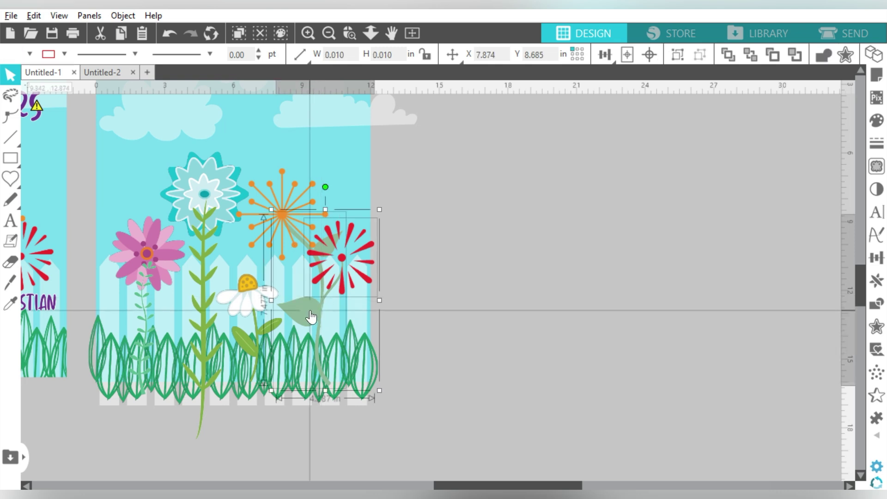
pyautogui.click(326, 304)
pyautogui.moveTo(327, 298); pyautogui.dragTo(277, 215)
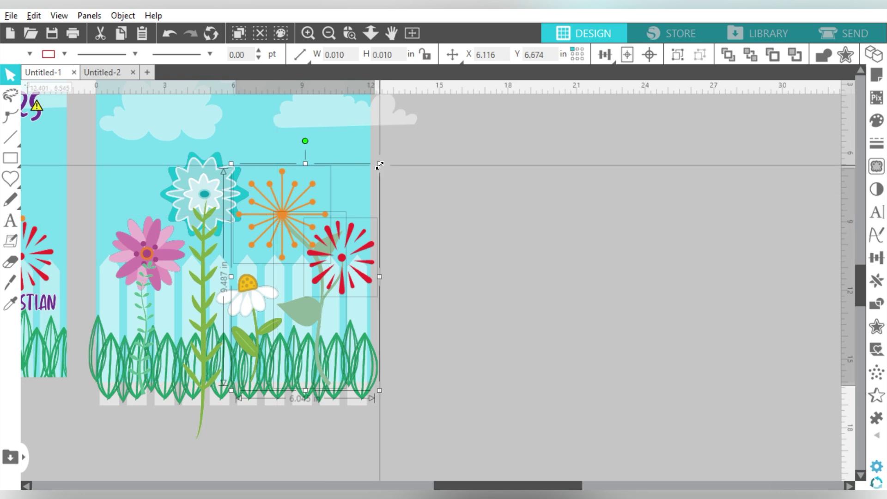
pyautogui.moveTo(380, 165); pyautogui.dragTo(371, 179)
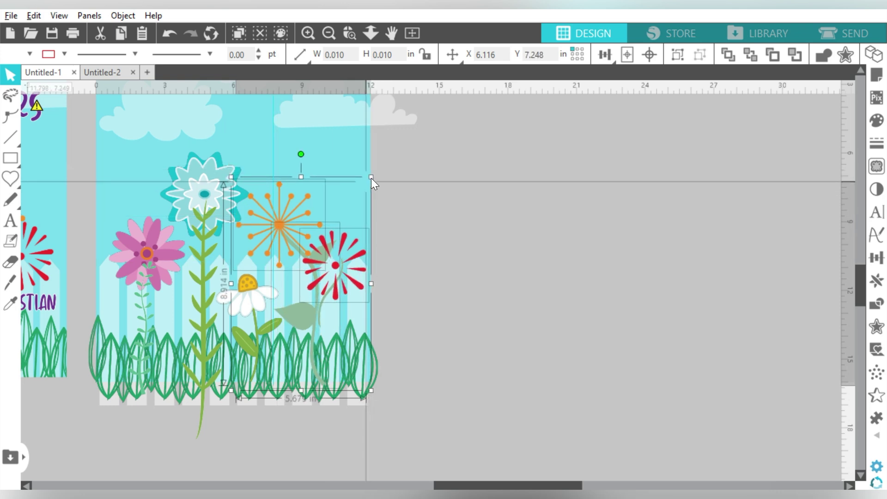
# Step: Resize the orange starburst's stem and nudge the red starburst up and left
pyautogui.click(308, 315)
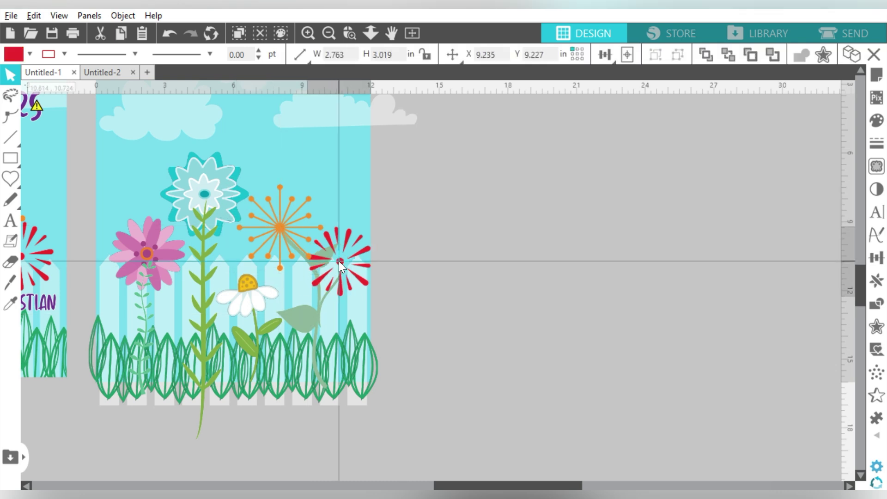
pyautogui.click(327, 36)
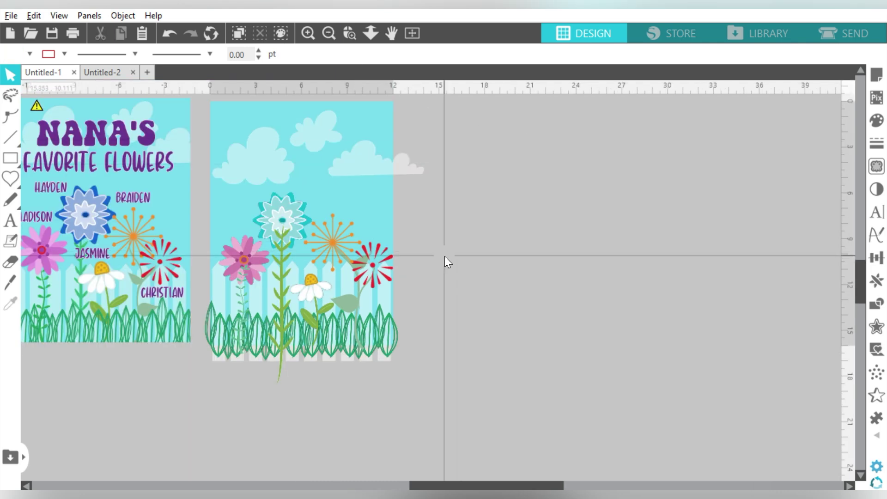
pyautogui.click(348, 306)
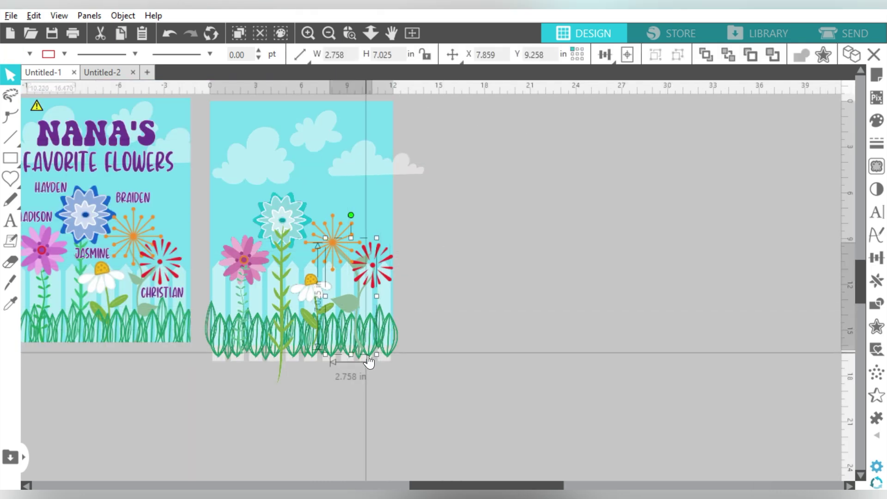
pyautogui.moveTo(372, 352); pyautogui.dragTo(343, 303)
pyautogui.press('Escape')
pyautogui.moveTo(372, 268); pyautogui.dragTo(370, 263)
pyautogui.press('Escape')
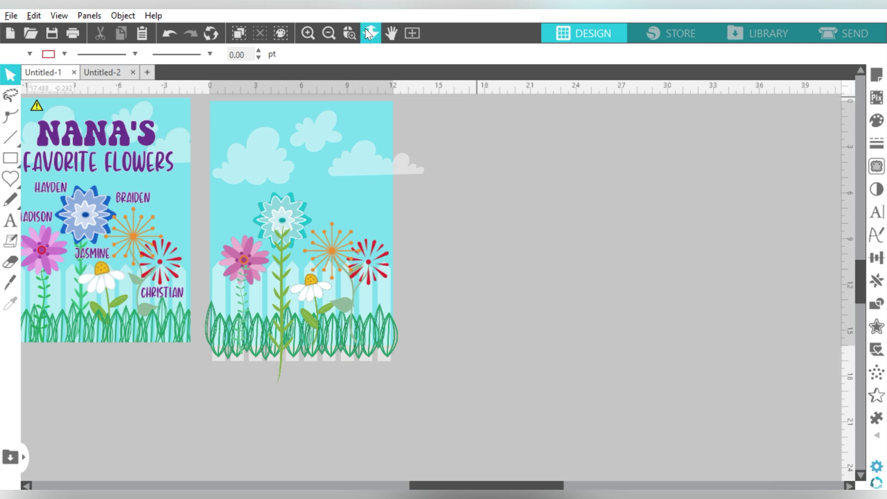
# Step: Move the stem under the orange starburst up and to the right
pyautogui.moveTo(198, 194); pyautogui.dragTo(463, 389)
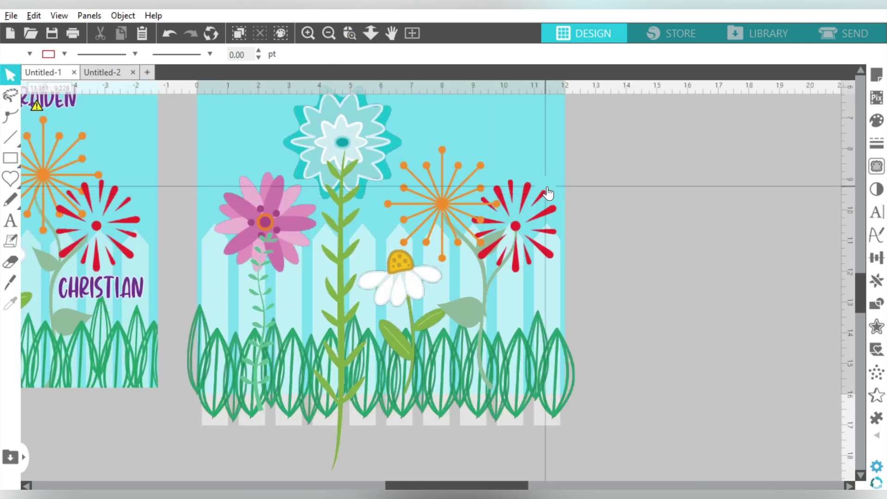
pyautogui.click(468, 318)
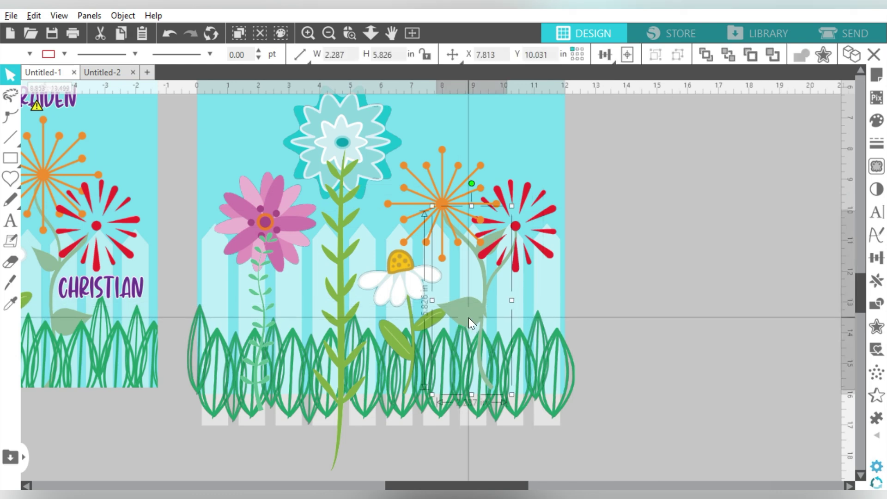
pyautogui.moveTo(468, 318); pyautogui.dragTo(488, 284)
pyautogui.rightClick(488, 284)
pyautogui.press('Escape')
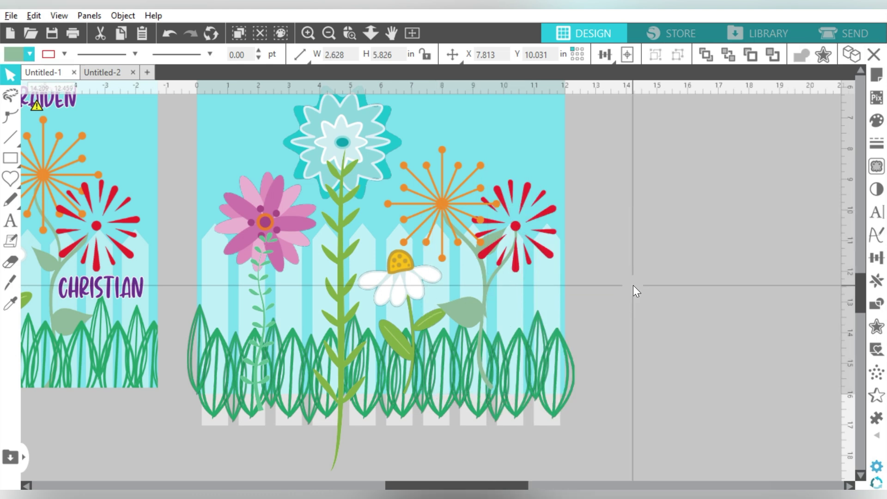
pyautogui.click(606, 346)
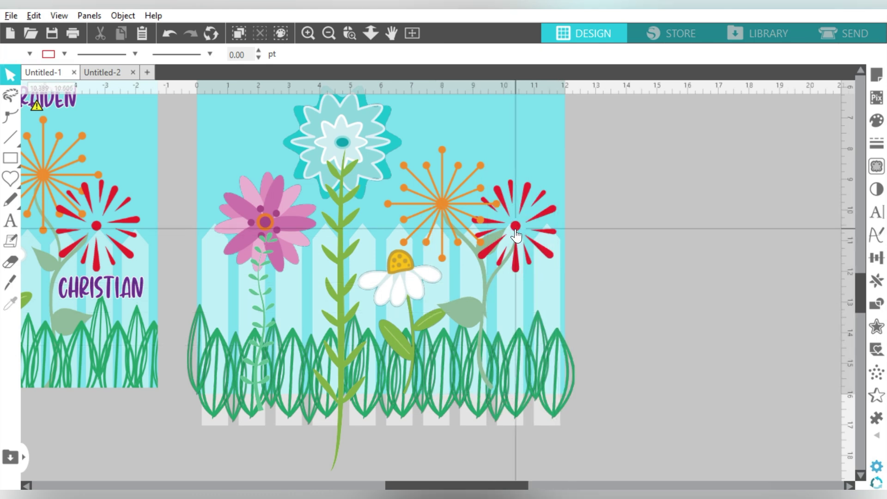
# Step: Bring the teal flower head to the front so it covers its stem's top
pyautogui.click(464, 222)
pyautogui.click(465, 213)
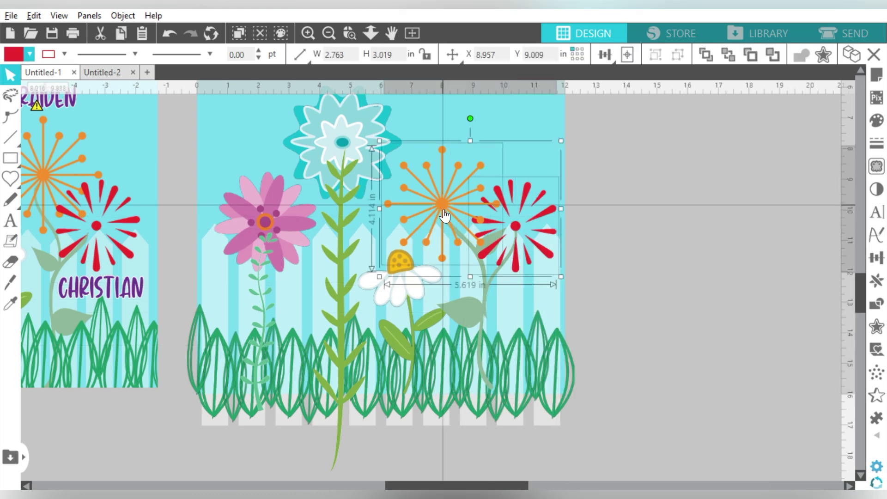
pyautogui.click(467, 310)
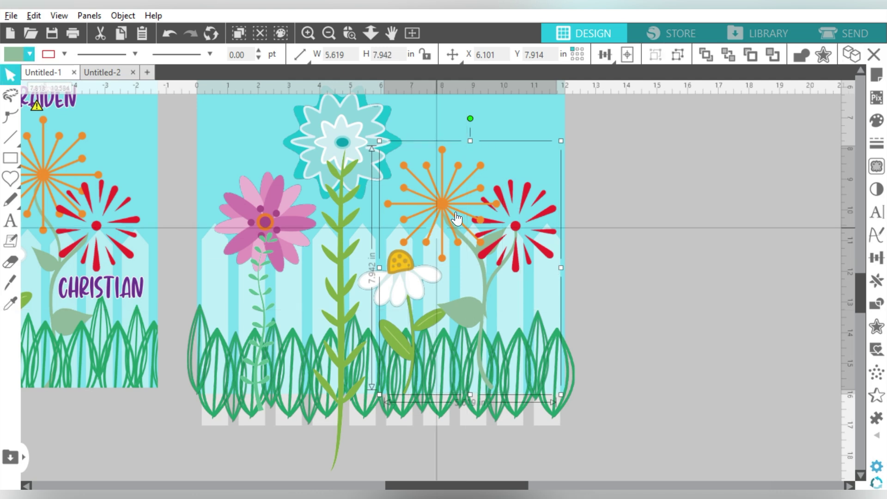
pyautogui.click(666, 301)
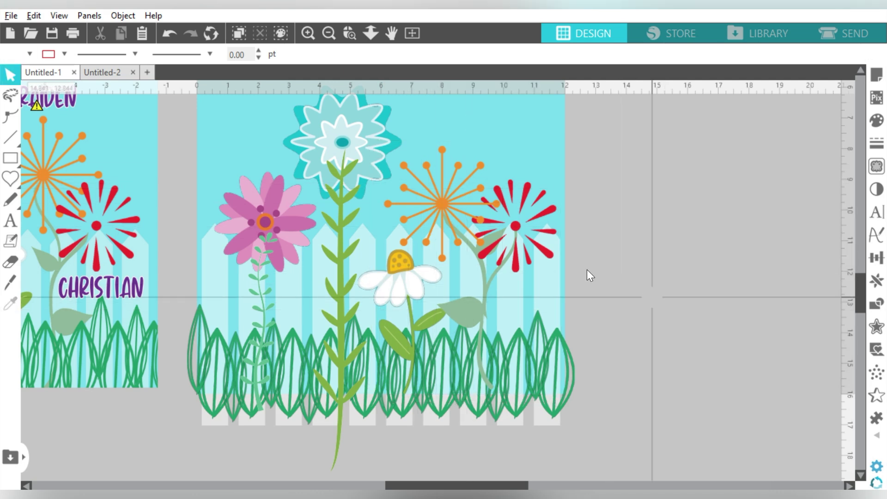
pyautogui.click(343, 144)
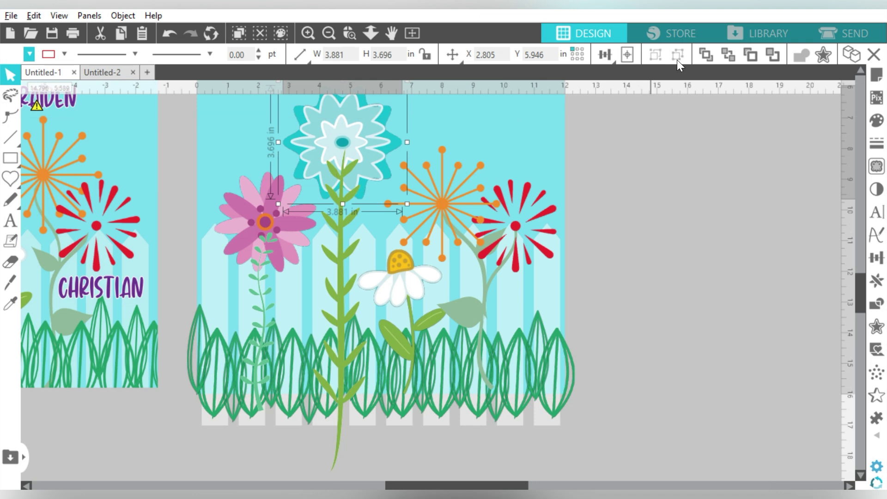
pyautogui.click(705, 54)
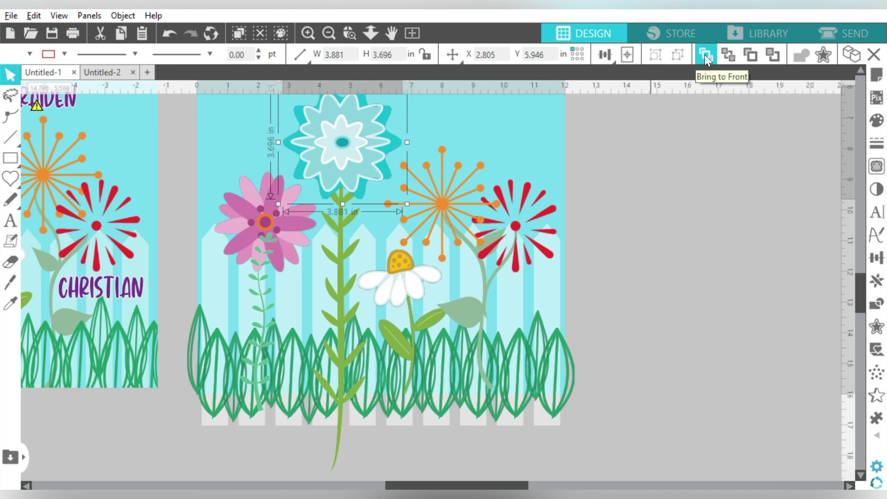
# Step: Apply a Colorize effect to the teal flower head, shifting its hue to blue
pyautogui.click(877, 189)
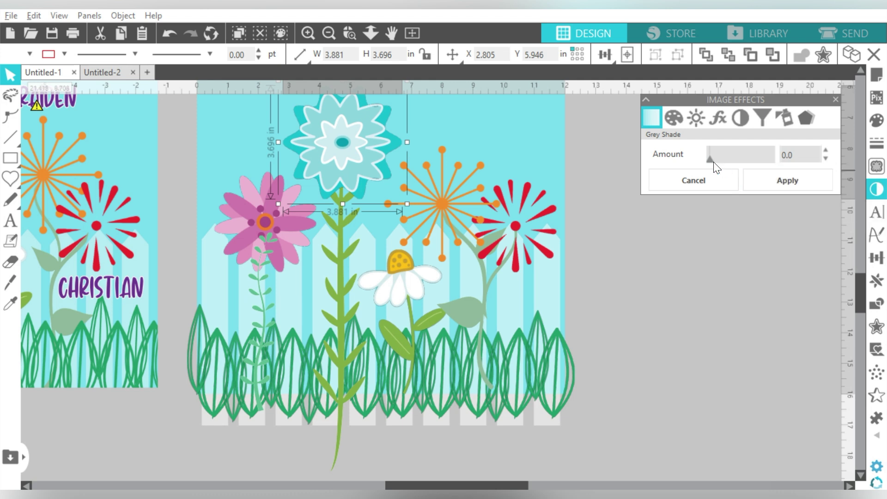
pyautogui.click(676, 121)
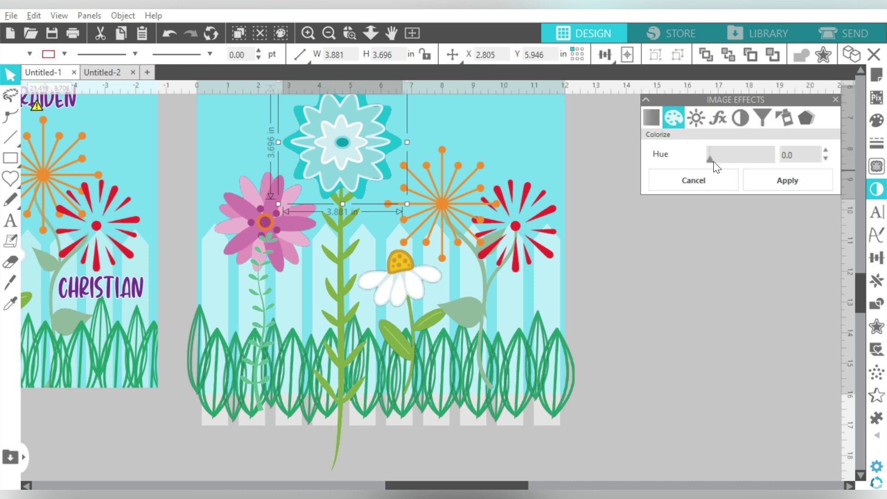
pyautogui.moveTo(710, 159)
pyautogui.mouseDown()
pyautogui.moveTo(755, 158)
pyautogui.moveTo(741, 173)
pyautogui.moveTo(716, 174)
pyautogui.mouseUp()
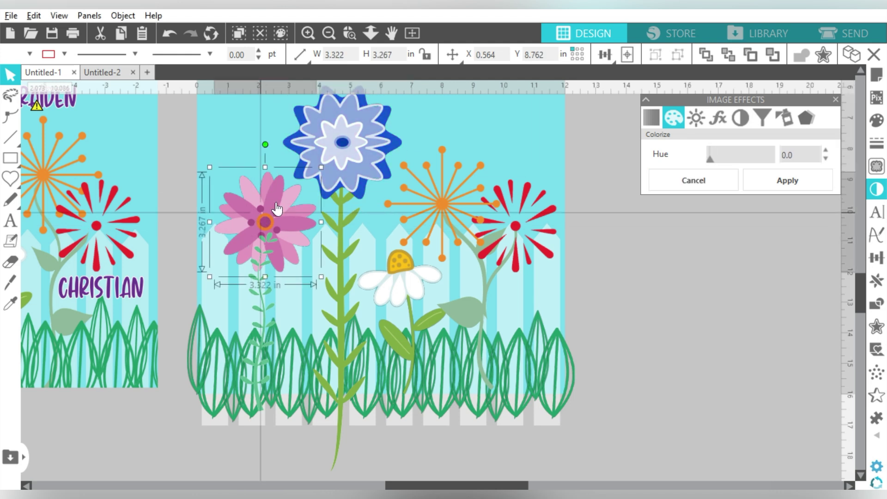
# Step: Shift the pink flower's Colorize hue to 87 so it turns purple
pyautogui.click(342, 227)
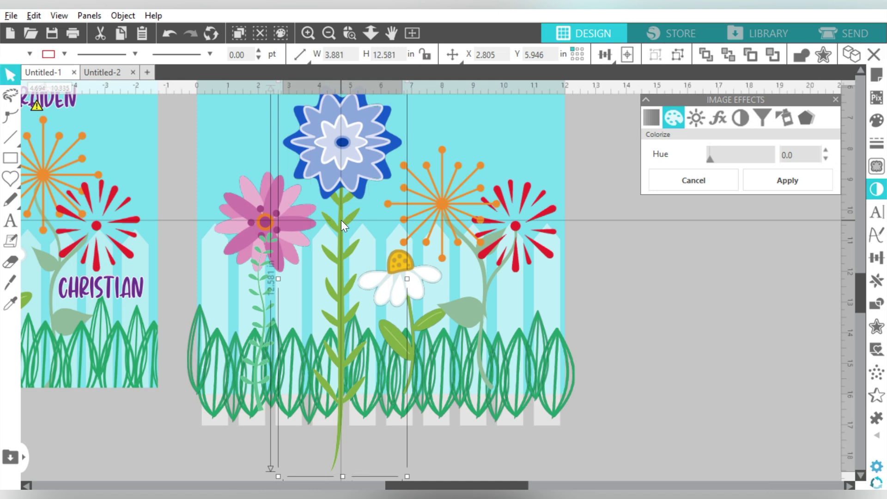
pyautogui.click(412, 275)
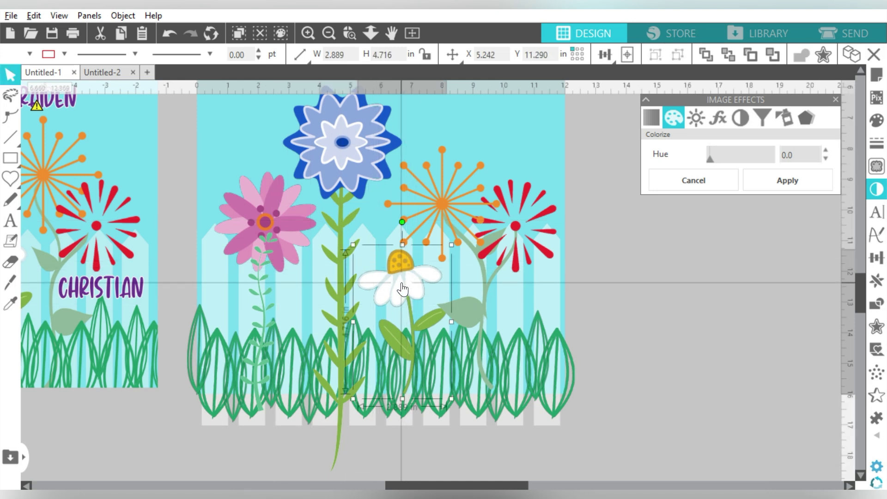
pyautogui.click(263, 220)
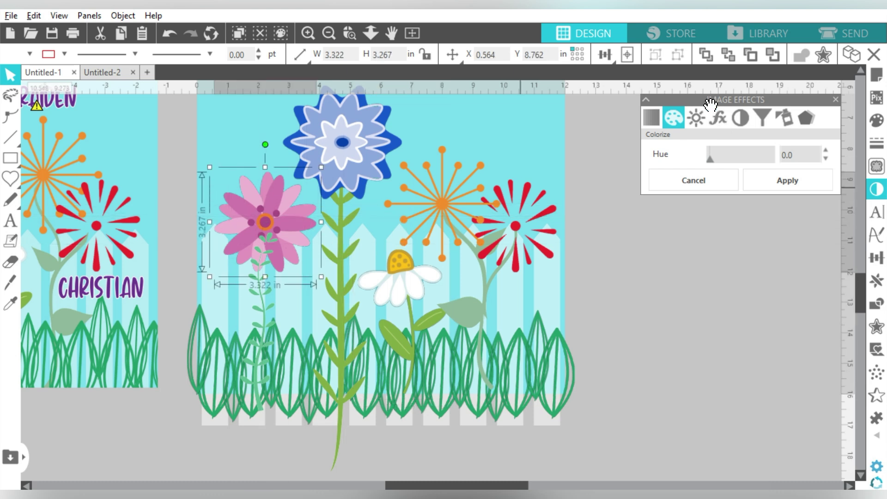
pyautogui.moveTo(711, 158); pyautogui.dragTo(774, 154)
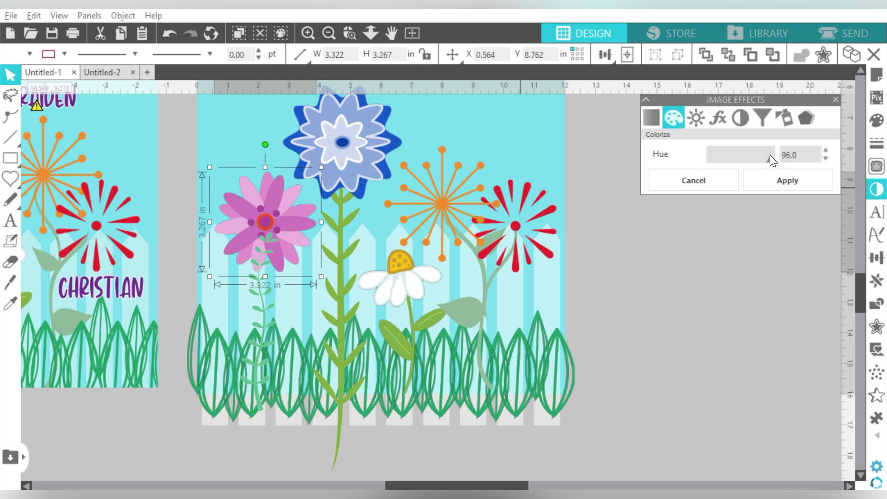
pyautogui.moveTo(764, 155); pyautogui.dragTo(765, 155)
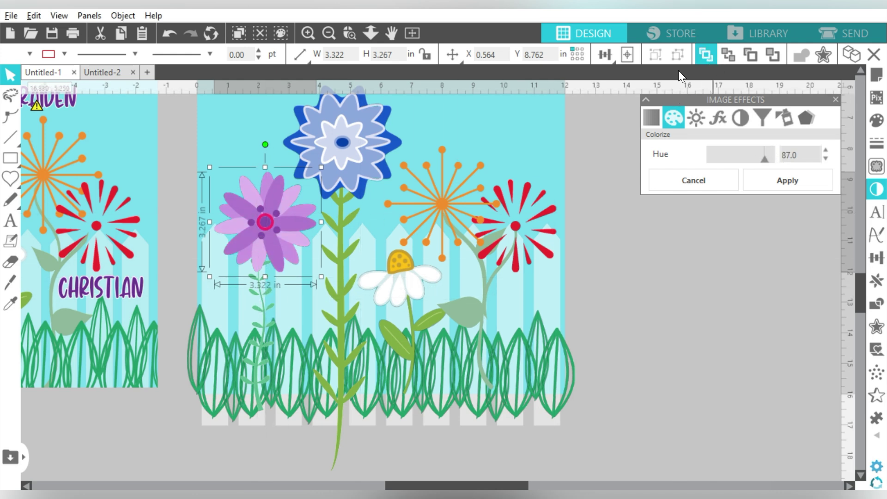
pyautogui.keyDown('shift'); pyautogui.click(259, 325); pyautogui.keyUp('shift')
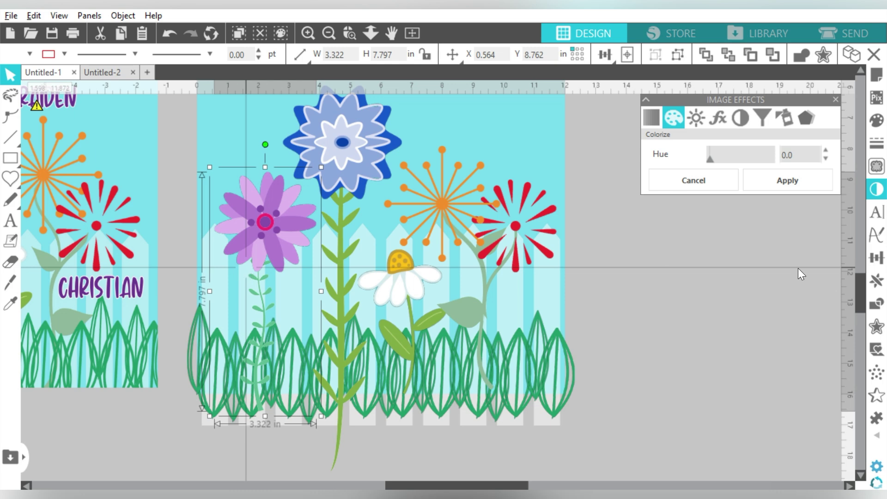
# Step: Zoom out to both flags and ungroup the right flag image
pyautogui.click(327, 32)
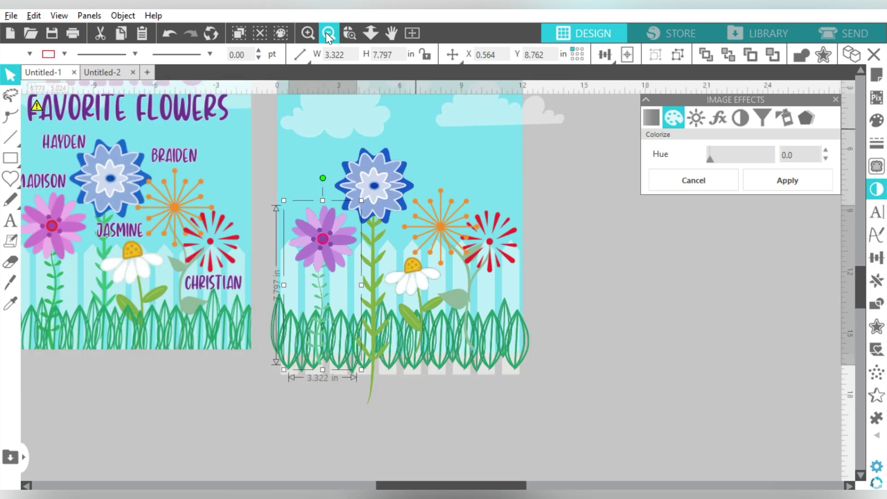
pyautogui.click(327, 33)
pyautogui.click(433, 144)
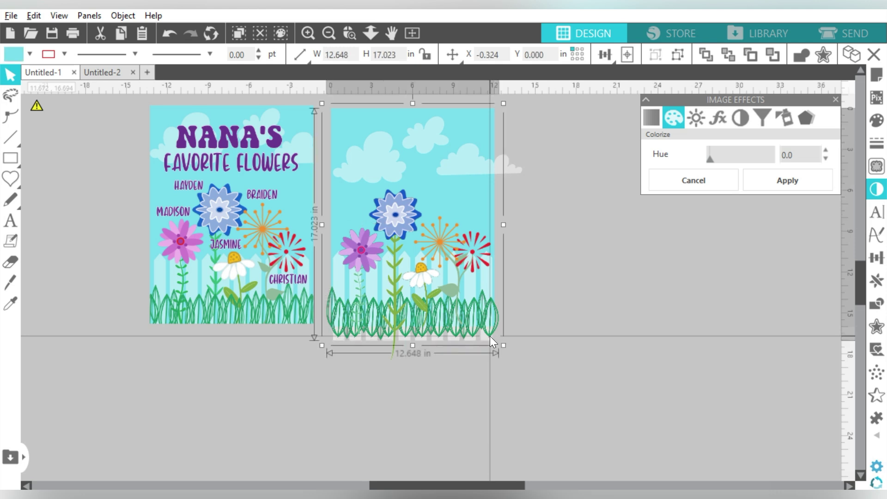
pyautogui.rightClick(490, 337)
pyautogui.click(536, 336)
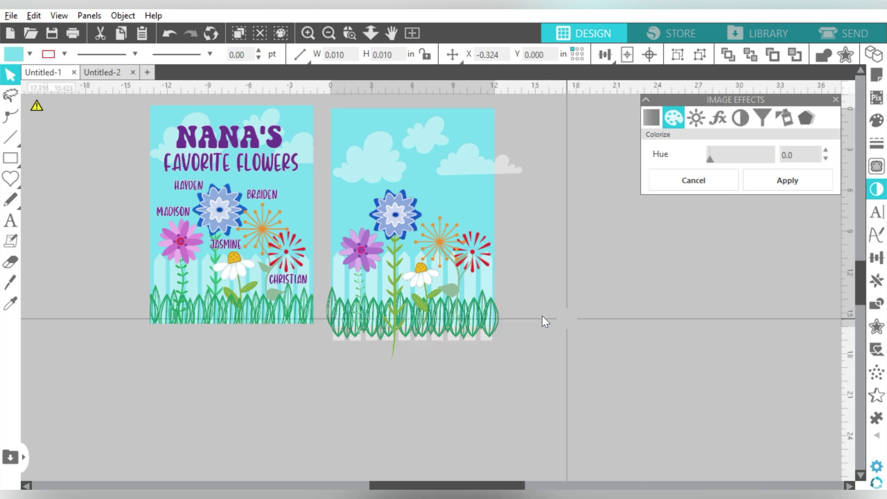
# Step: Marquee-select every piece of the right flag and group them with Ctrl+G
pyautogui.click(530, 316)
pyautogui.click(487, 317)
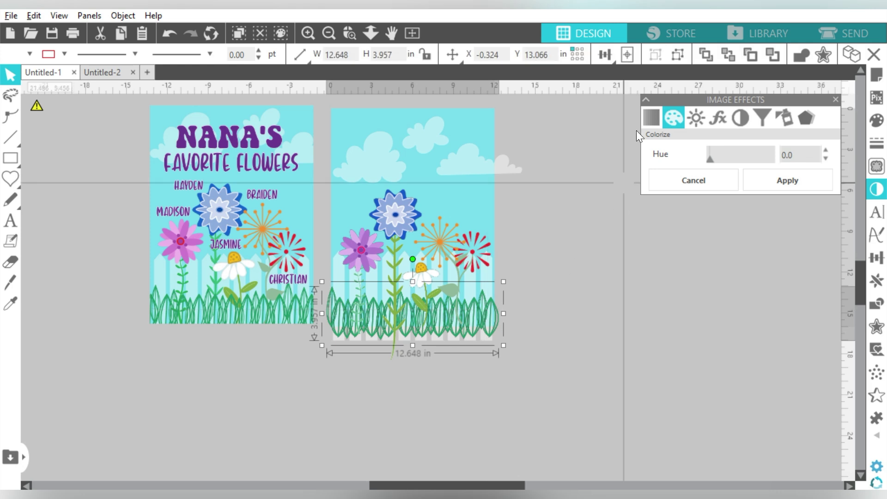
pyautogui.click(575, 250)
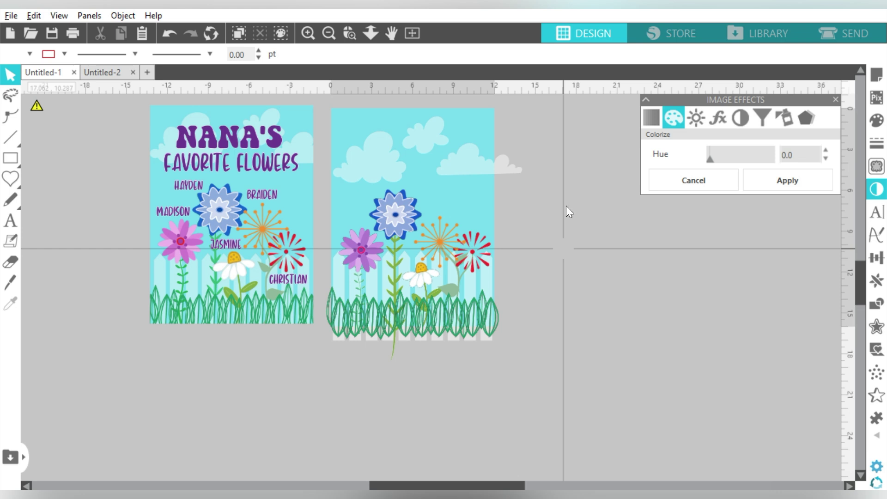
pyautogui.moveTo(587, 118); pyautogui.dragTo(332, 357)
pyautogui.hotkey('ctrl', 'g')
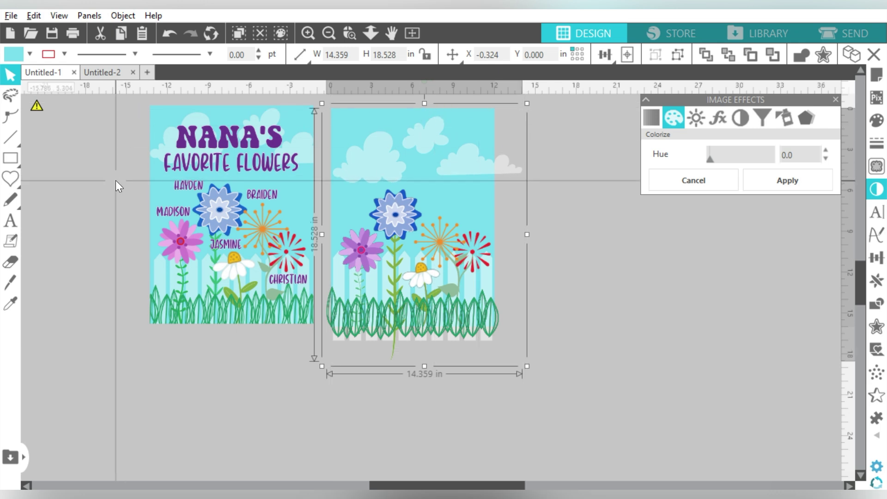
# Step: Add a text block reading NANA'S / FAVORITE / FLOWERS on three lines beside the flags
pyautogui.click(9, 222)
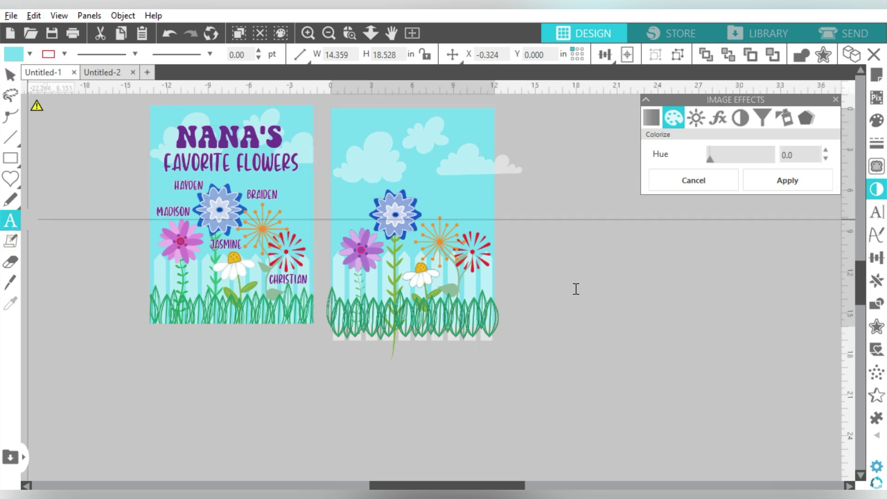
pyautogui.click(568, 262)
pyautogui.write("NANA'S")
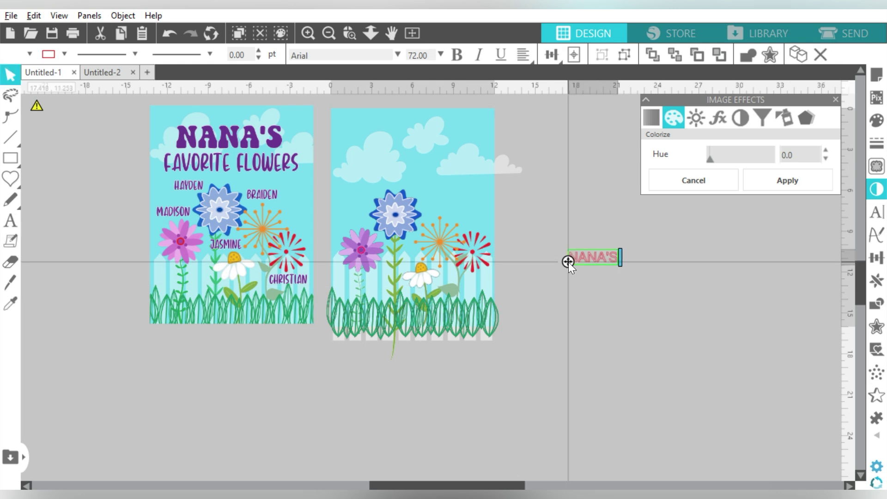
pyautogui.press('Escape')
pyautogui.doubleClick(594, 277)
pyautogui.press('Return')
pyautogui.write('FAVORITE')
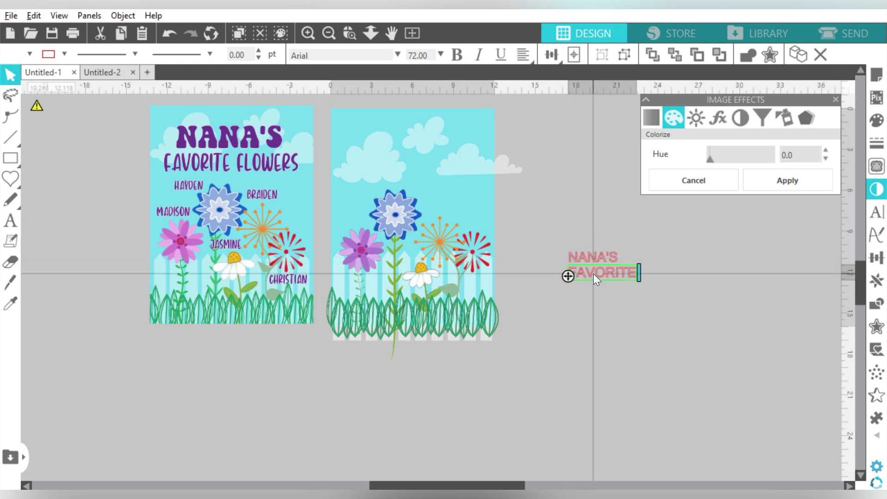
pyautogui.press('Return')
pyautogui.write('FLOWERS')
pyautogui.press('Escape')
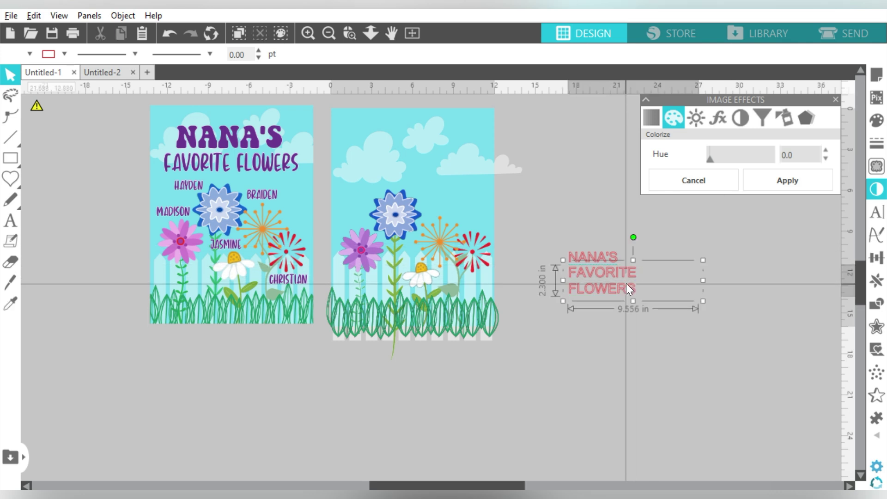
# Step: Duplicate the text into five name lines: HAYDEN, MADISON, JASMINE, BRAIDEN, CHRISTIAN
pyautogui.hotkey('ctrl', 'd')
pyautogui.doubleClick(593, 299)
pyautogui.write('HAYDEN')
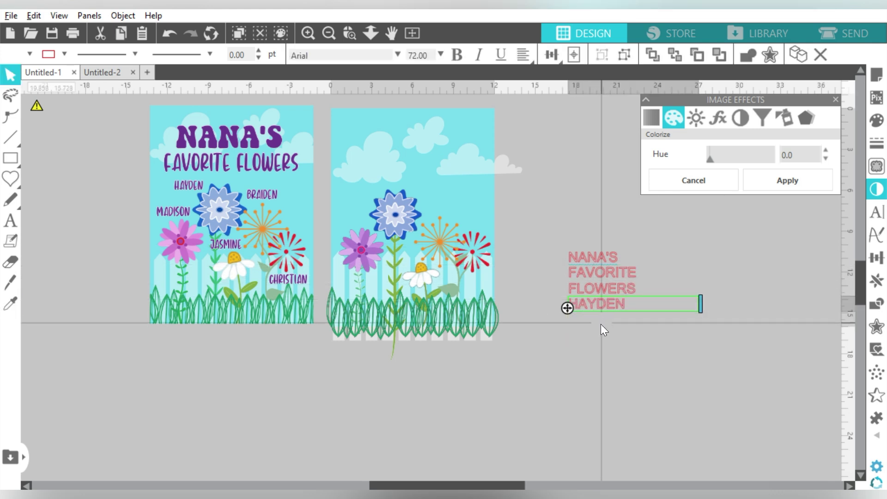
pyautogui.press('Escape')
pyautogui.hotkey('ctrl', 'd')
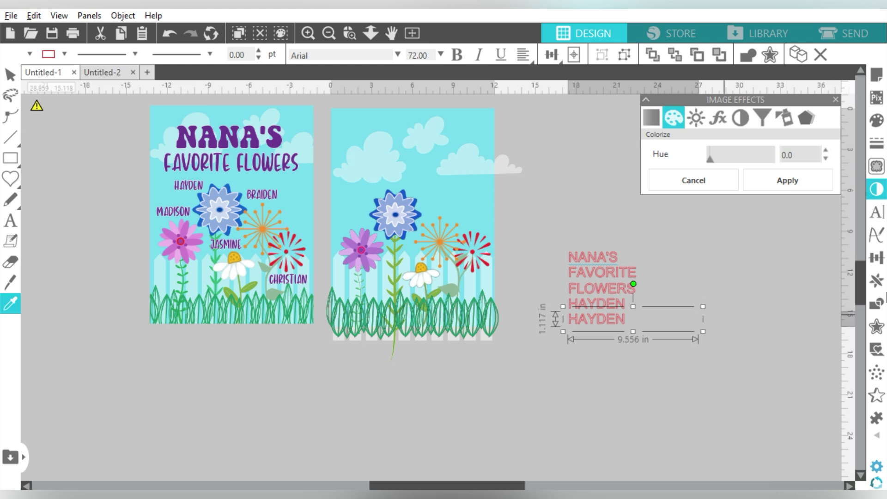
pyautogui.hotkey('ctrl', 'd')
pyautogui.hotkey('ctrl', 'd')
pyautogui.hotkey('ctrl', 'd')
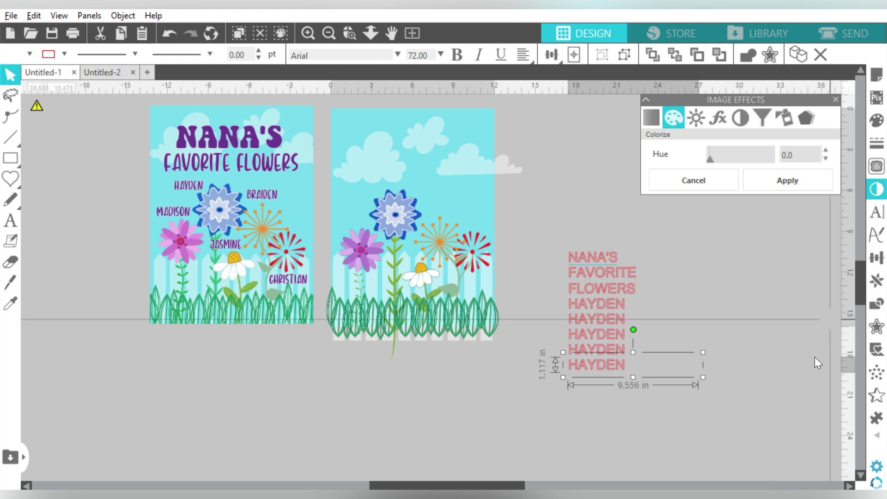
pyautogui.doubleClick(573, 318)
pyautogui.write('MADISON')
pyautogui.doubleClick(573, 334)
pyautogui.write('JASMINE')
pyautogui.doubleClick(573, 349)
pyautogui.write('BRAIDEN')
pyautogui.doubleClick(573, 365)
pyautogui.write('CHRISTIAN')
# Step: Fill all text lines purple with no outline and open the Text Style options
pyautogui.hotkey('ctrl', 'a')
pyautogui.click(30, 54)
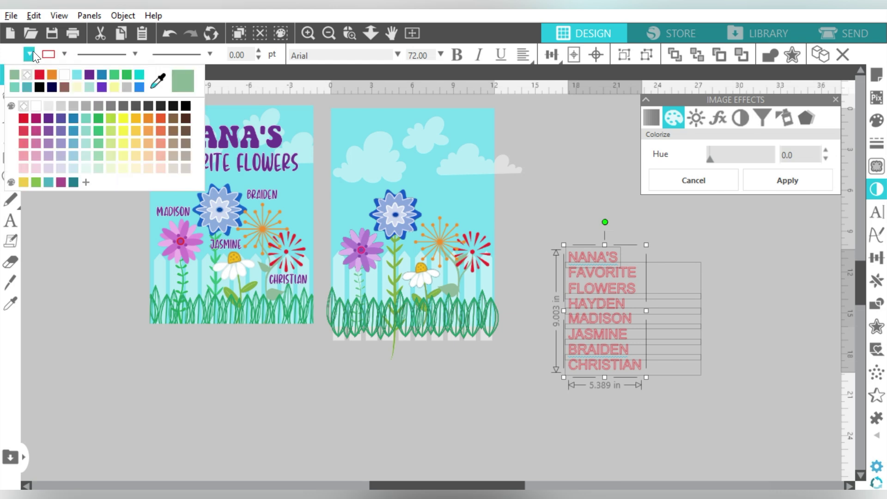
pyautogui.click(53, 98)
pyautogui.click(63, 54)
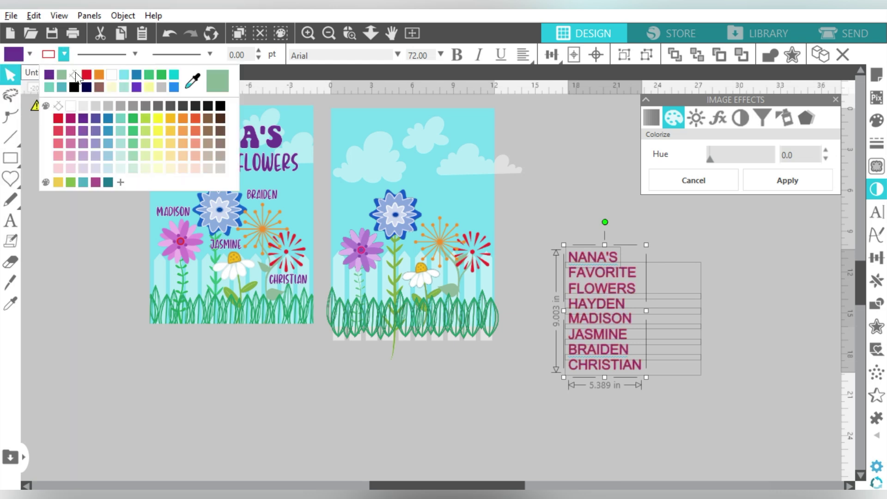
pyautogui.click(76, 73)
pyautogui.moveTo(645, 377); pyautogui.dragTo(663, 370)
pyautogui.click(752, 264)
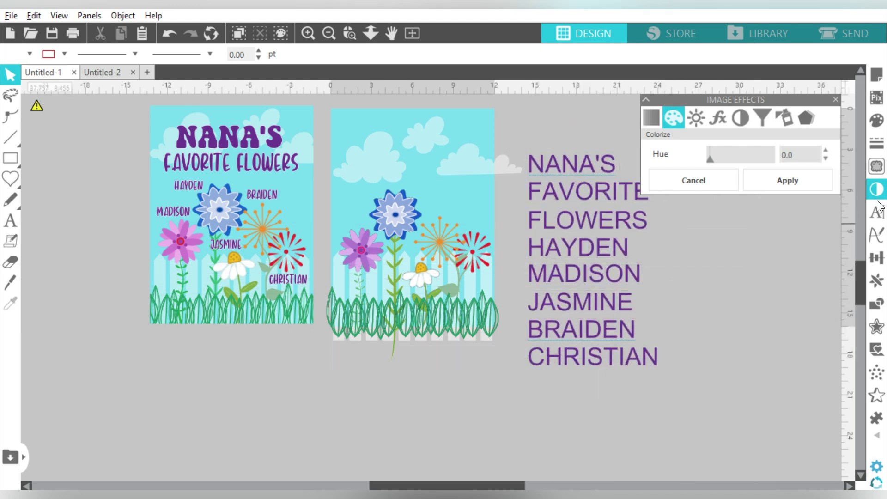
pyautogui.click(876, 212)
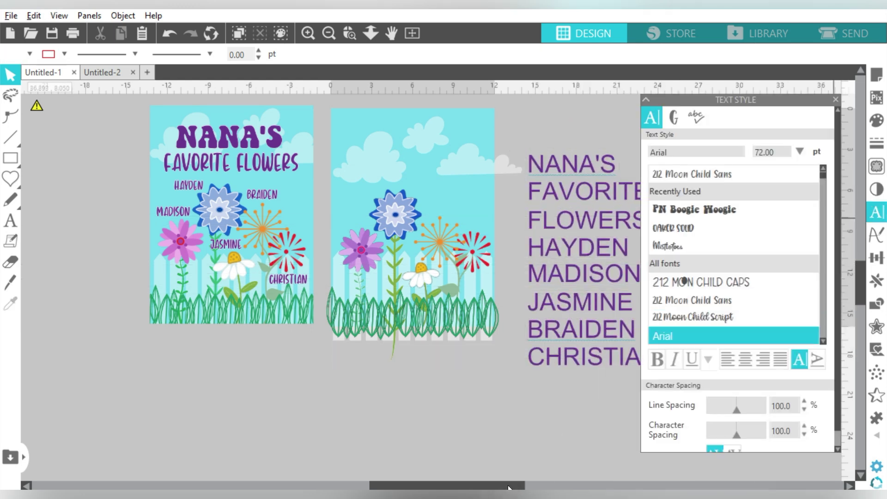
# Step: Apply PN Boogie Woogie to NANA'S and scale it to about 8.366 in across the second flag's top
pyautogui.moveTo(509, 488); pyautogui.dragTo(518, 487)
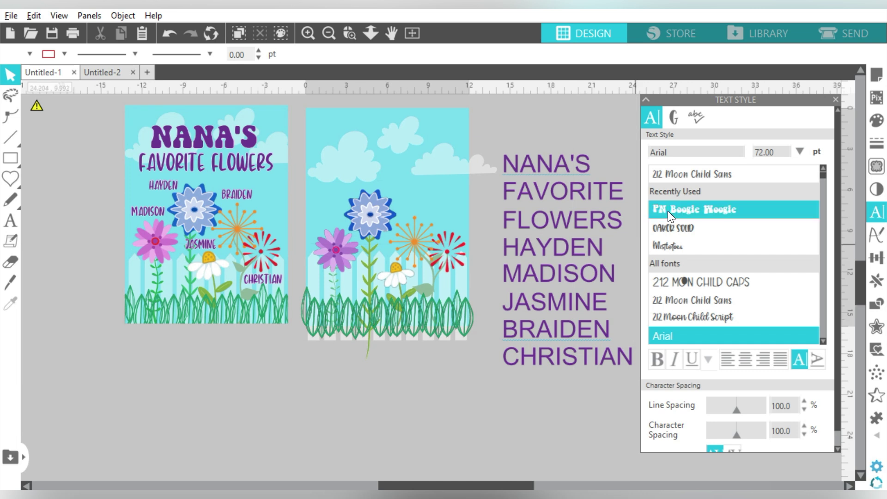
pyautogui.click(591, 175)
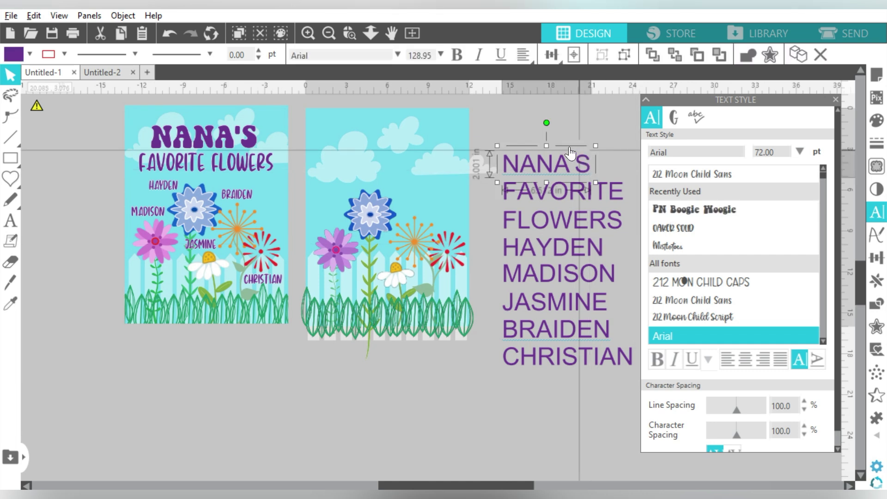
pyautogui.click(705, 209)
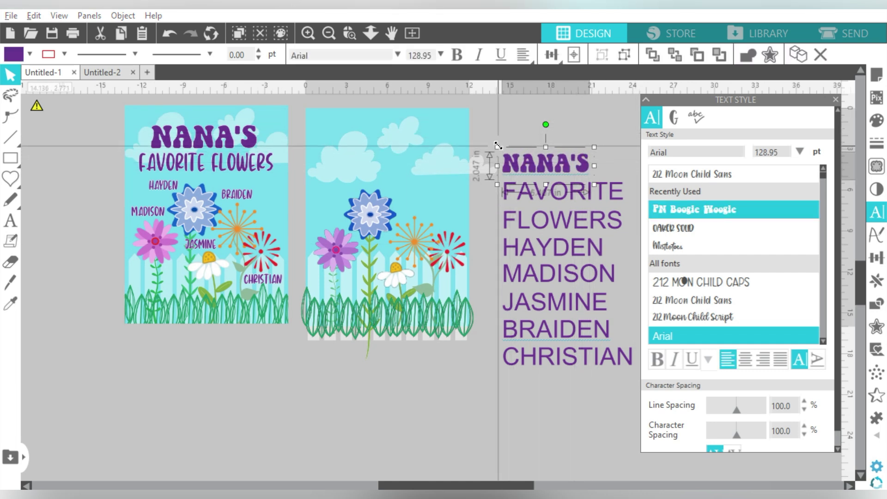
pyautogui.moveTo(497, 147); pyautogui.dragTo(454, 133)
pyautogui.moveTo(515, 163); pyautogui.dragTo(390, 148)
pyautogui.moveTo(318, 116); pyautogui.dragTo(325, 119)
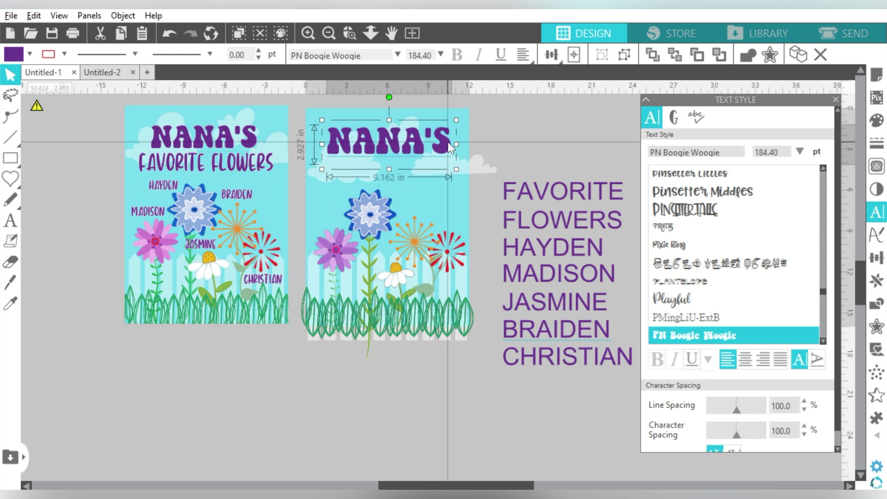
pyautogui.moveTo(448, 142); pyautogui.dragTo(444, 142)
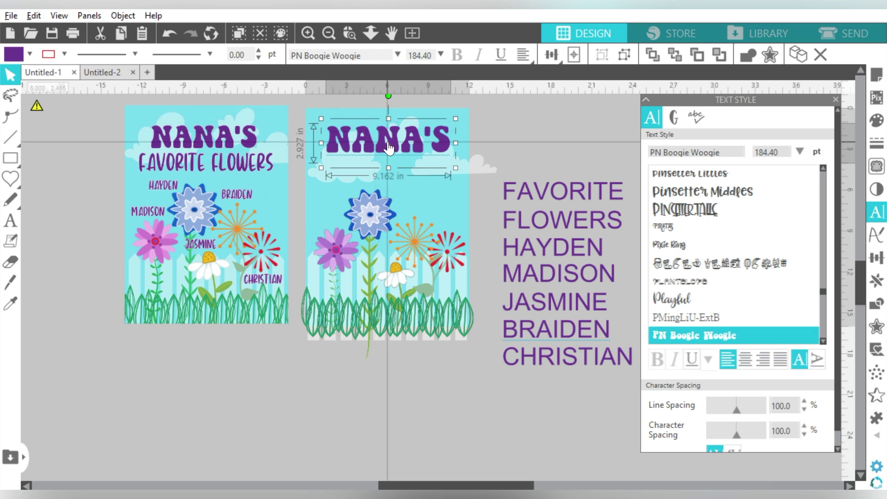
pyautogui.moveTo(456, 168); pyautogui.dragTo(449, 168)
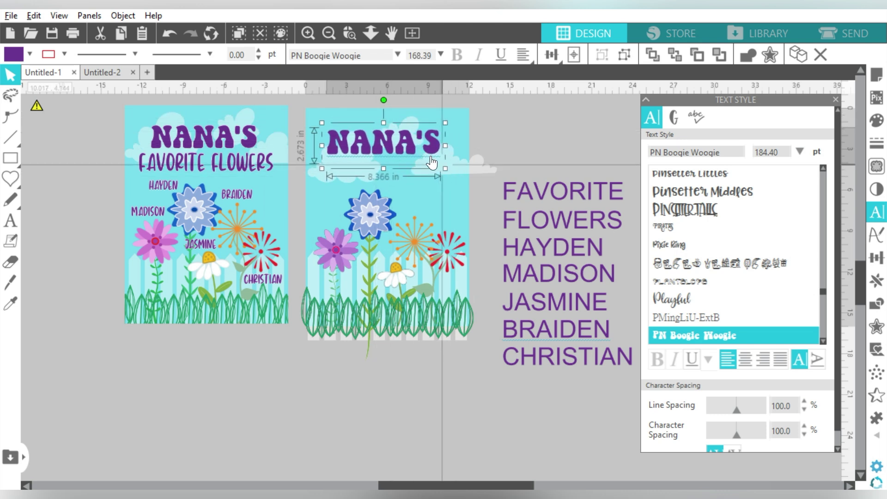
pyautogui.moveTo(413, 143); pyautogui.dragTo(417, 148)
# Step: Try Mistletoes and Oaker Solid on FAVORITE FLOWERS, then settle on OTSS SilverFox
pyautogui.click(564, 189)
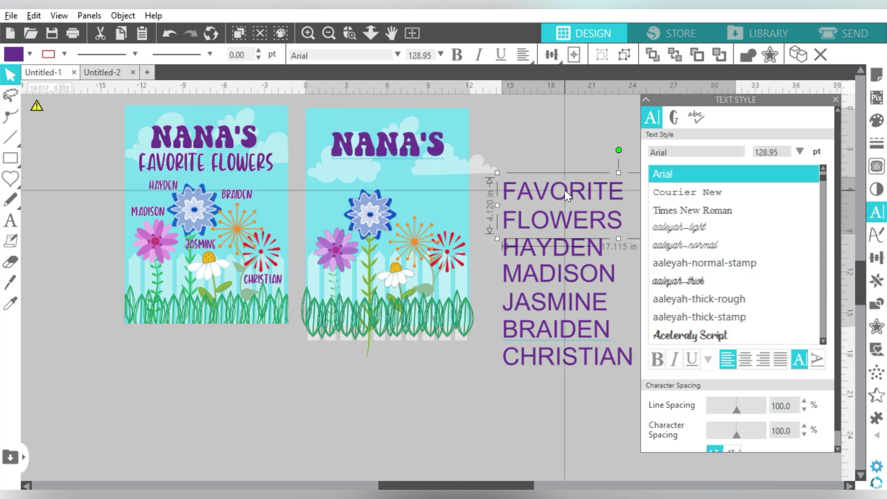
pyautogui.moveTo(822, 177); pyautogui.dragTo(824, 170)
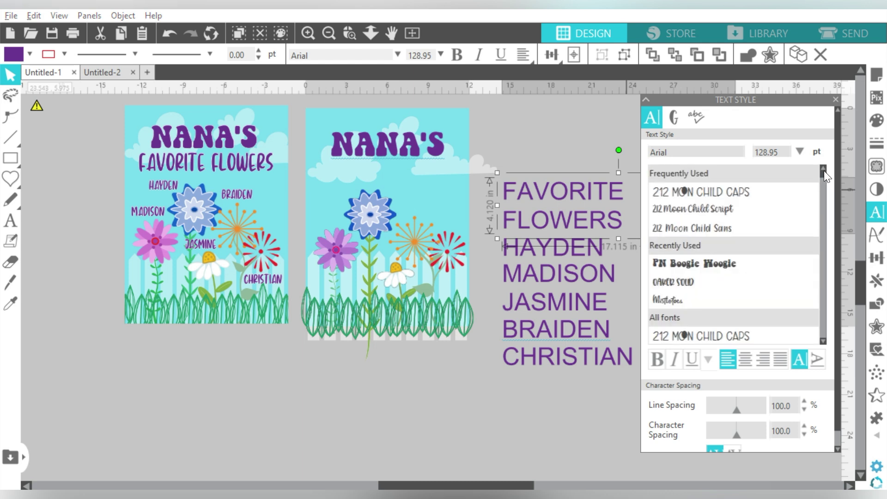
pyautogui.click(683, 299)
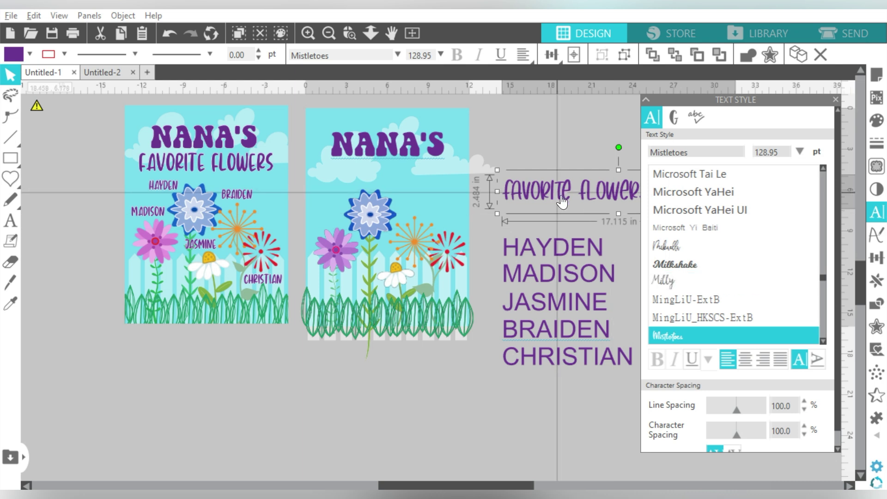
pyautogui.scroll(-5, 713, 254)
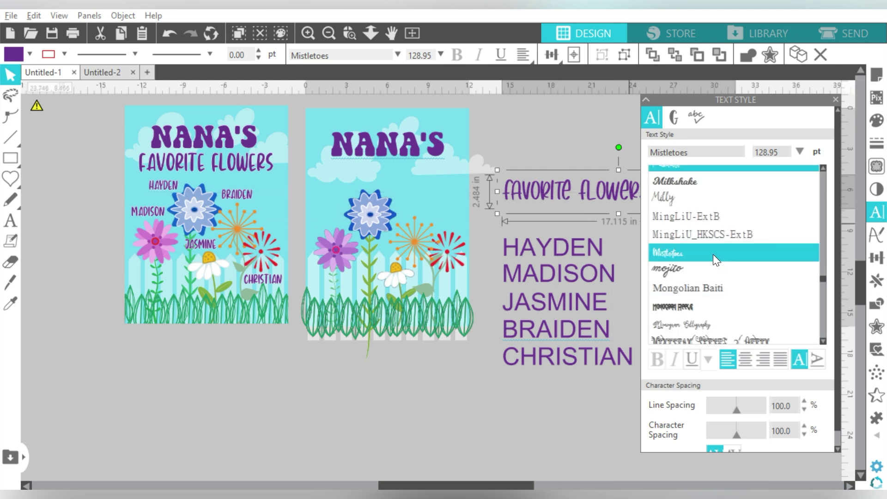
pyautogui.scroll(-3, 714, 256)
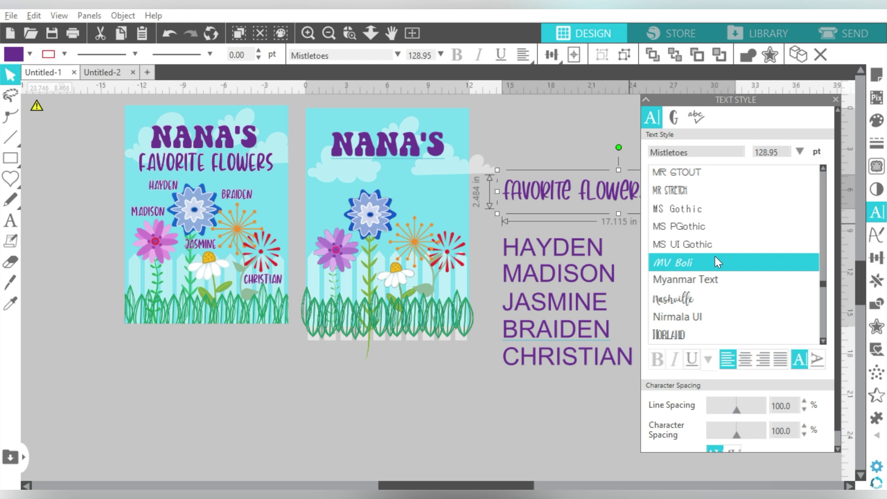
pyautogui.scroll(-3, 714, 255)
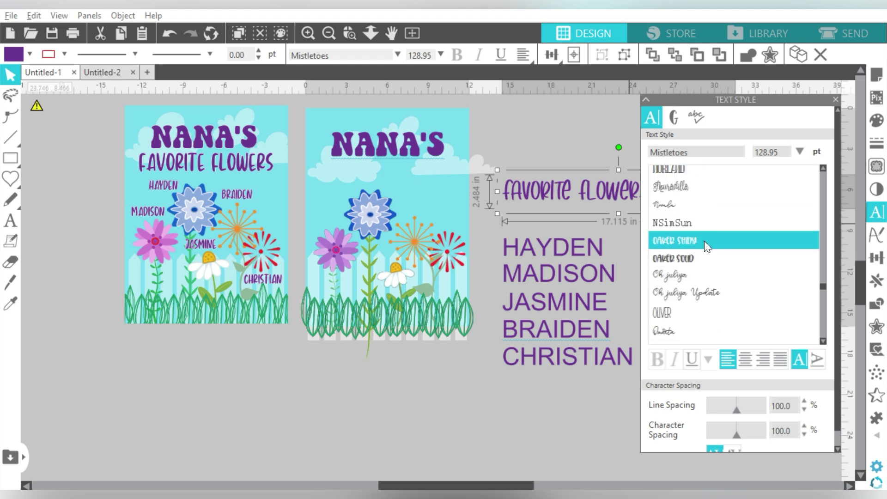
pyautogui.click(712, 257)
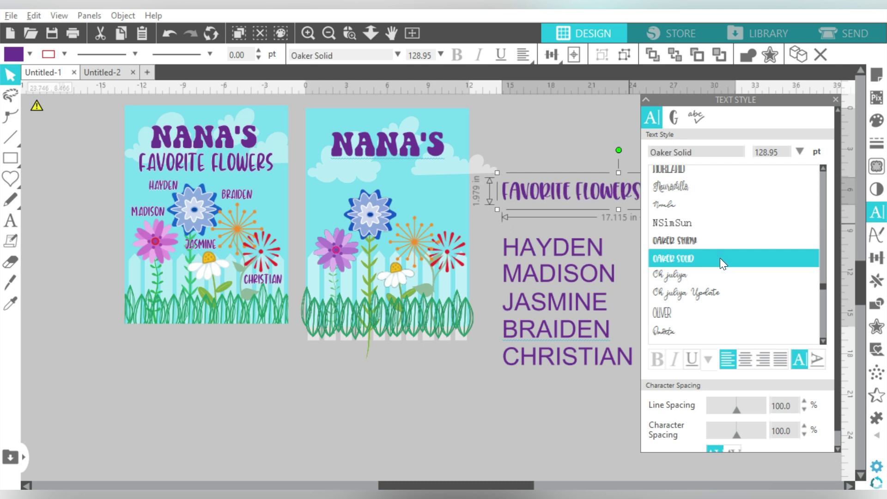
pyautogui.scroll(-2, 720, 258)
pyautogui.click(702, 276)
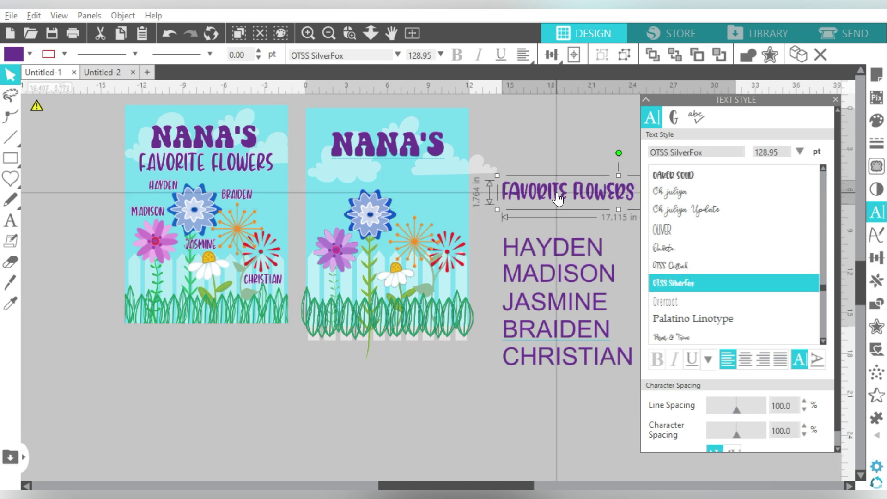
# Step: Set the five name lines in the OTSS SilverFox font
pyautogui.click(550, 360)
pyautogui.doubleClick(675, 152)
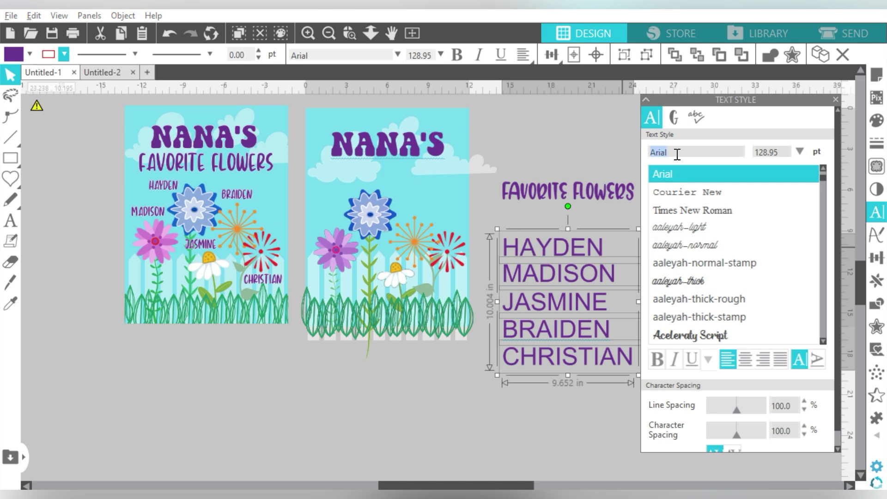
pyautogui.write('OTSS Si')
pyautogui.press('Return')
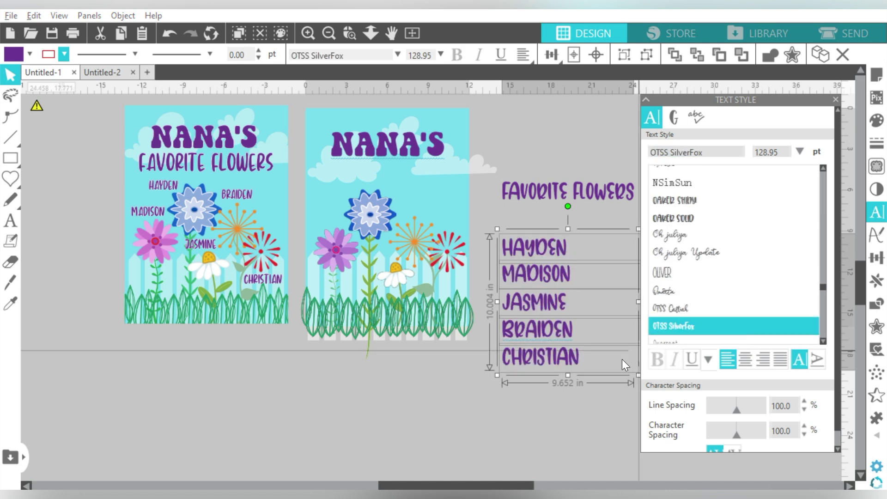
pyautogui.click(570, 257)
# Step: Place FAVORITE FLOWERS under NANA'S on the second flag and shrink the names block
pyautogui.moveTo(558, 191); pyautogui.dragTo(376, 170)
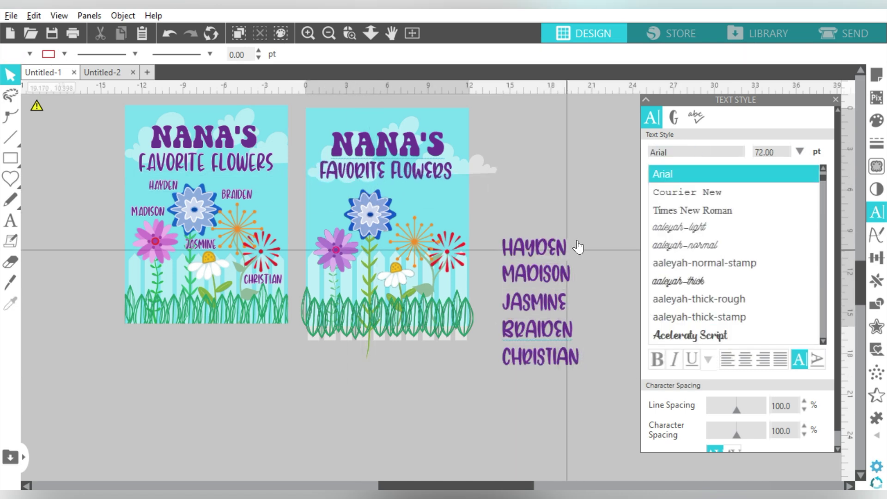
pyautogui.moveTo(594, 209); pyautogui.dragTo(550, 305)
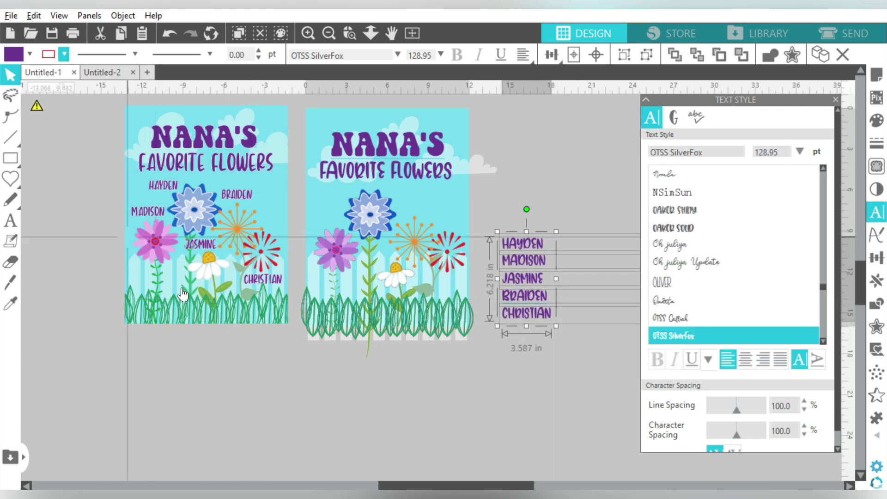
pyautogui.click(597, 214)
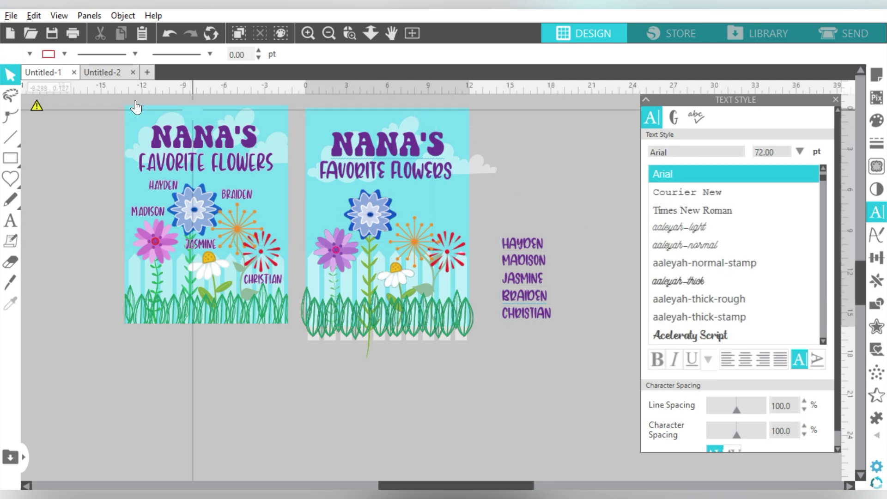
pyautogui.click(13, 160)
pyautogui.click(68, 159)
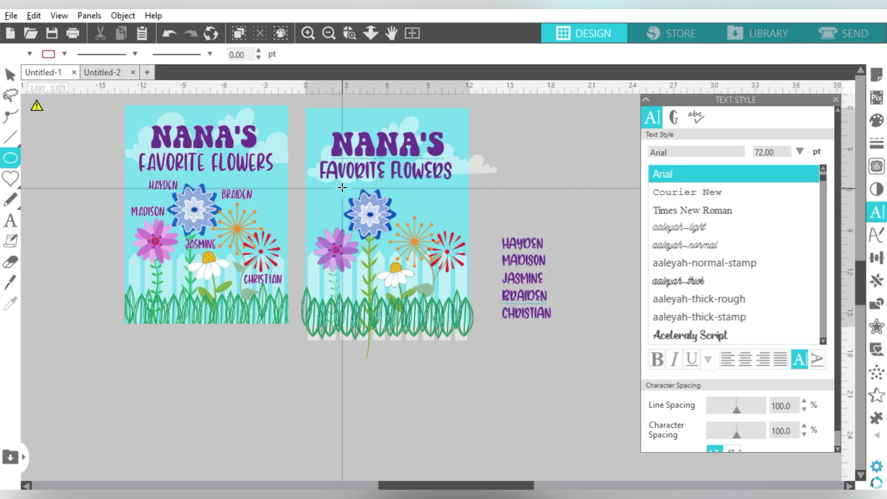
# Step: Draw a circle around the blue flower, curve HAYDEN along it, and convert it to a path
pyautogui.moveTo(342, 187); pyautogui.dragTo(397, 242)
pyautogui.press('v')
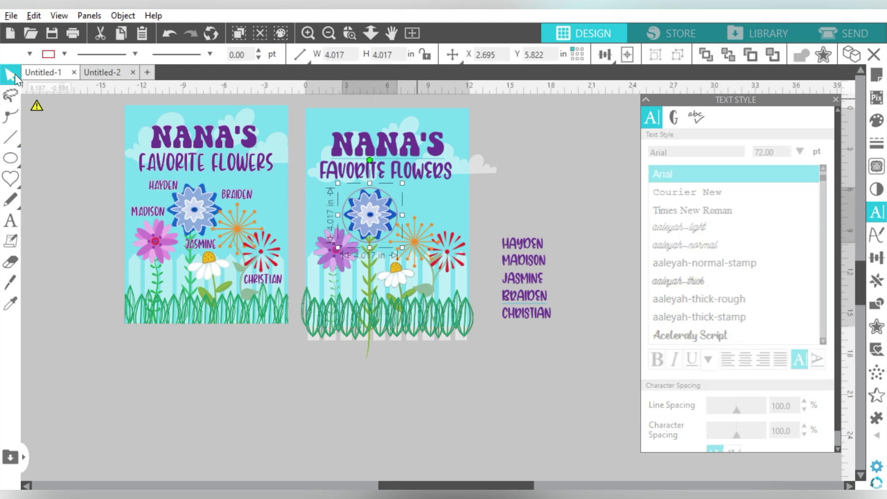
pyautogui.moveTo(501, 245); pyautogui.dragTo(334, 203)
pyautogui.click(559, 183)
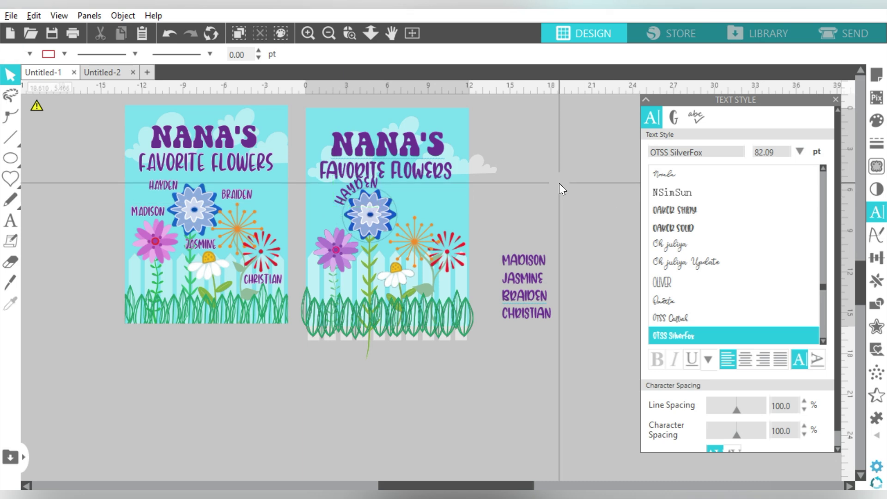
pyautogui.rightClick(350, 200)
pyautogui.click(406, 355)
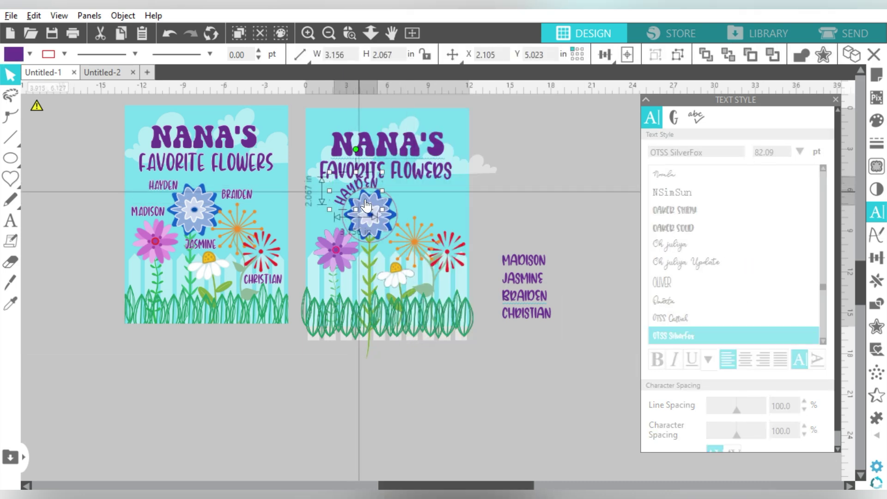
# Step: Reuse the circle to curve MADISON on the pink flower and BRAIDEN near the orange, then place CHRISTIAN
pyautogui.moveTo(396, 214); pyautogui.dragTo(364, 279)
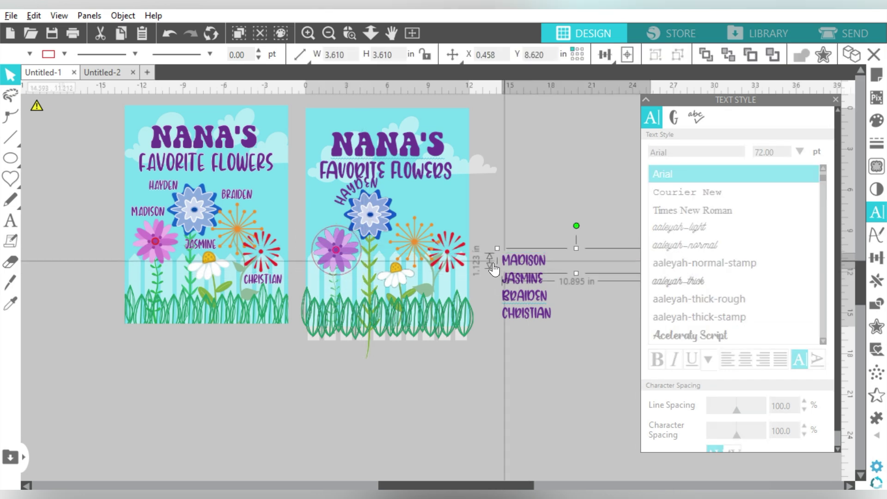
pyautogui.moveTo(494, 269); pyautogui.dragTo(323, 239)
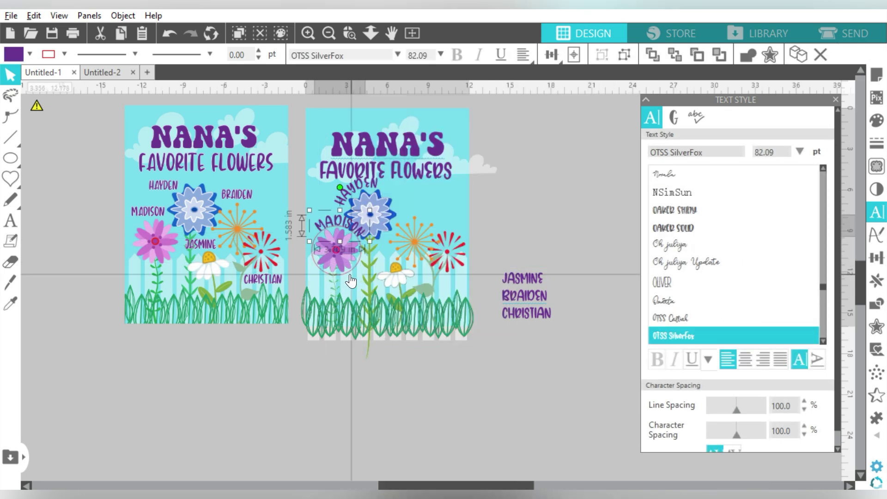
pyautogui.click(417, 268)
pyautogui.click(524, 295)
pyautogui.moveTo(500, 297); pyautogui.dragTo(398, 223)
pyautogui.click(447, 251)
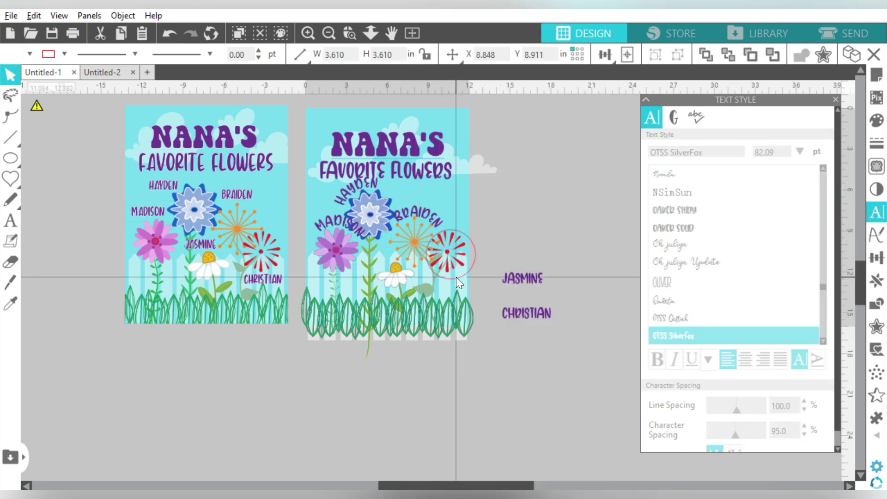
pyautogui.moveTo(525, 318); pyautogui.dragTo(518, 243)
# Step: Wrap CHRISTIAN along the circle guide and adjust its position around the circle
pyautogui.click(350, 33)
pyautogui.moveTo(551, 274); pyautogui.dragTo(478, 215)
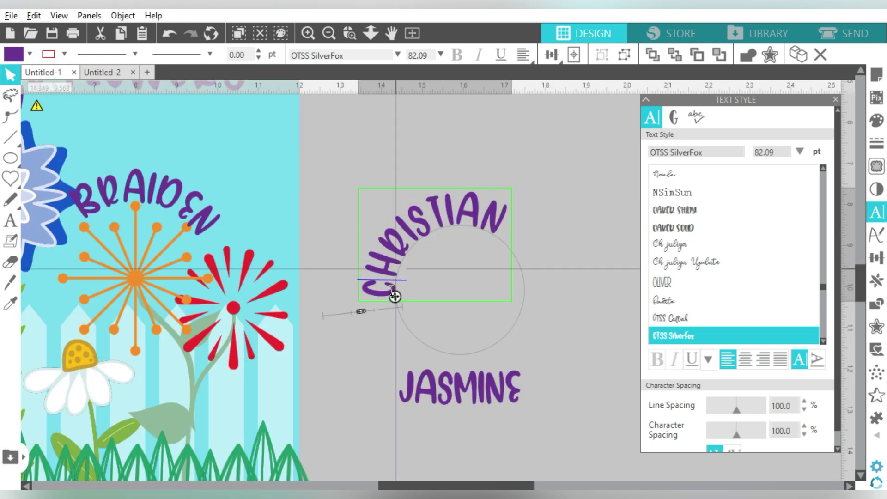
pyautogui.moveTo(392, 297)
pyautogui.mouseDown()
pyautogui.moveTo(448, 313)
pyautogui.moveTo(448, 347)
pyautogui.moveTo(446, 325)
pyautogui.moveTo(406, 325)
pyautogui.moveTo(417, 305)
pyautogui.moveTo(402, 311)
pyautogui.mouseUp()
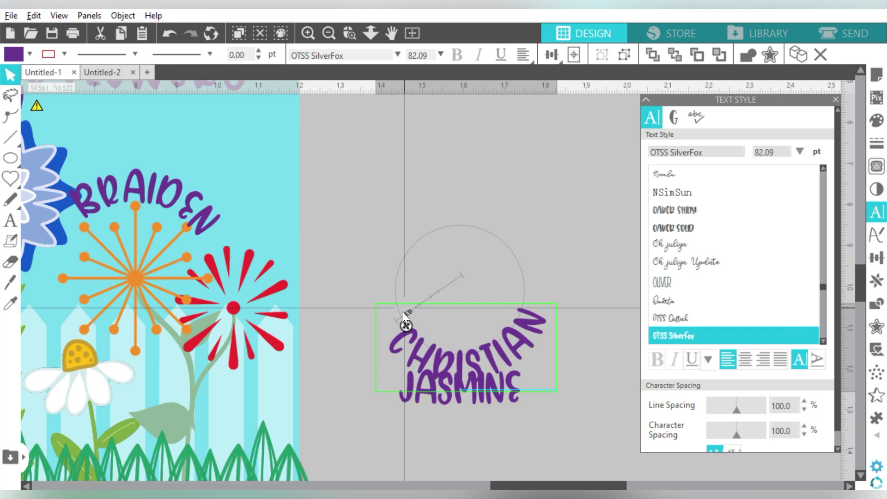
pyautogui.rightClick(540, 323)
pyautogui.click(581, 428)
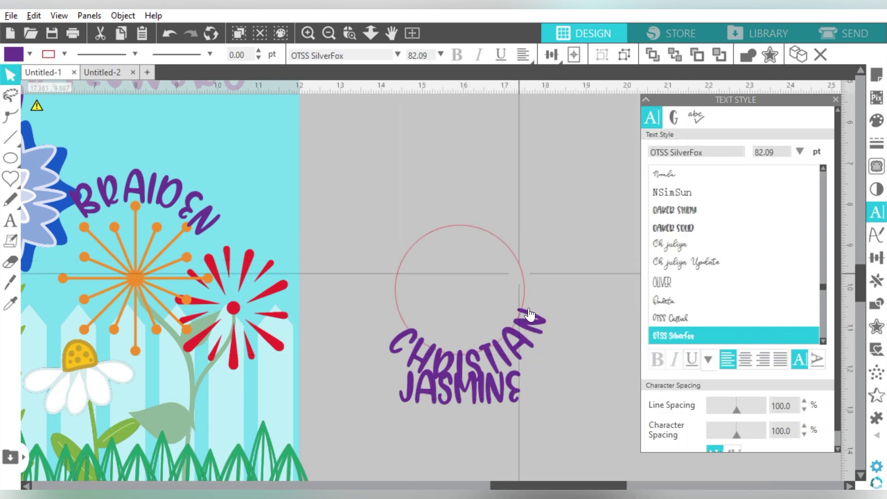
# Step: Attach JASMINE to the red circle so it arcs around the top
pyautogui.doubleClick(421, 400)
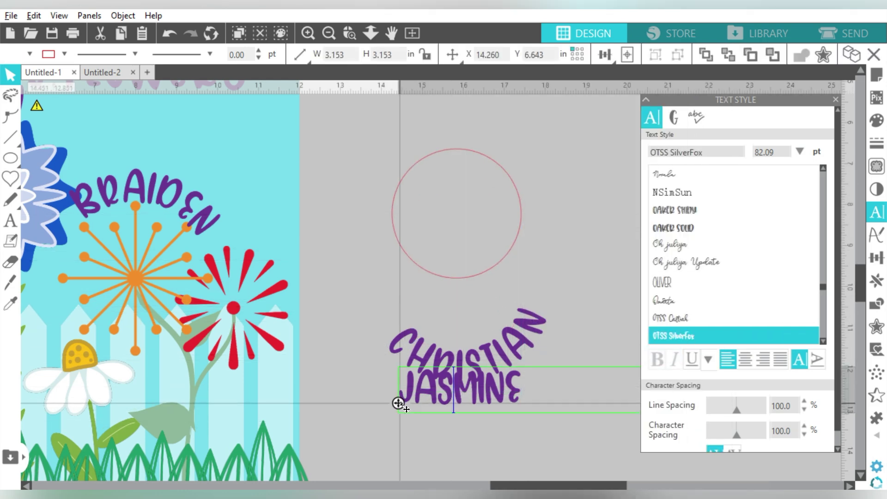
pyautogui.moveTo(405, 391); pyautogui.dragTo(607, 155)
pyautogui.click(330, 34)
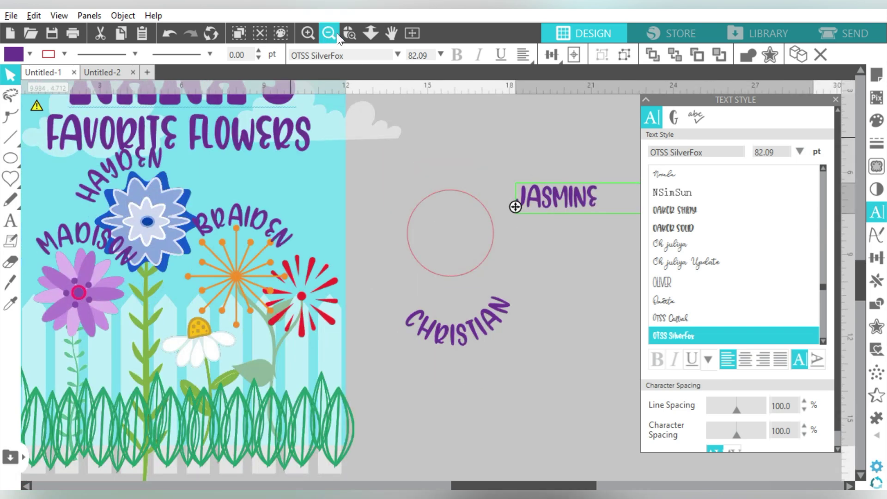
pyautogui.moveTo(537, 207); pyautogui.dragTo(602, 267)
pyautogui.click(602, 267)
# Step: Zoom out, move the curved JASMINE onto the flower design and rotate it counter-clockwise
pyautogui.click(328, 32)
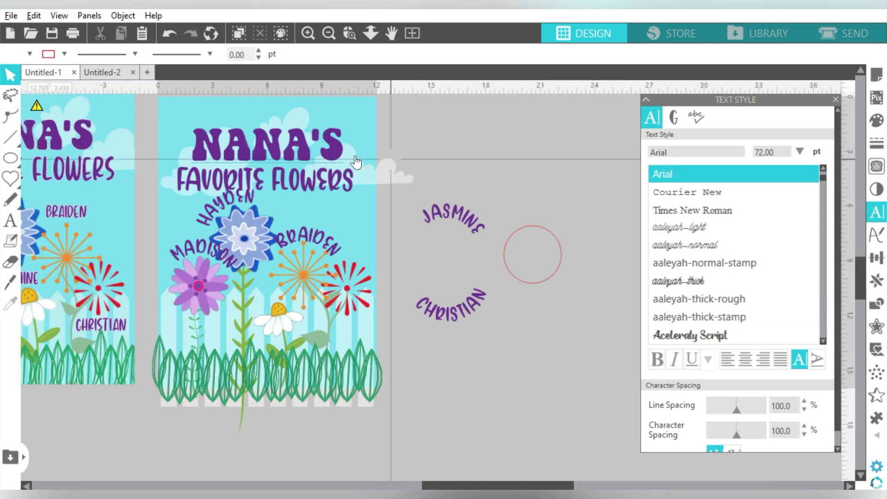
pyautogui.moveTo(439, 216); pyautogui.dragTo(273, 288)
pyautogui.moveTo(281, 250); pyautogui.dragTo(265, 253)
# Step: Shrink BRAIDEN, HAYDEN, MADISON and CHRISTIAN together, bringing CHRISTIAN onto the design
pyautogui.click(303, 249)
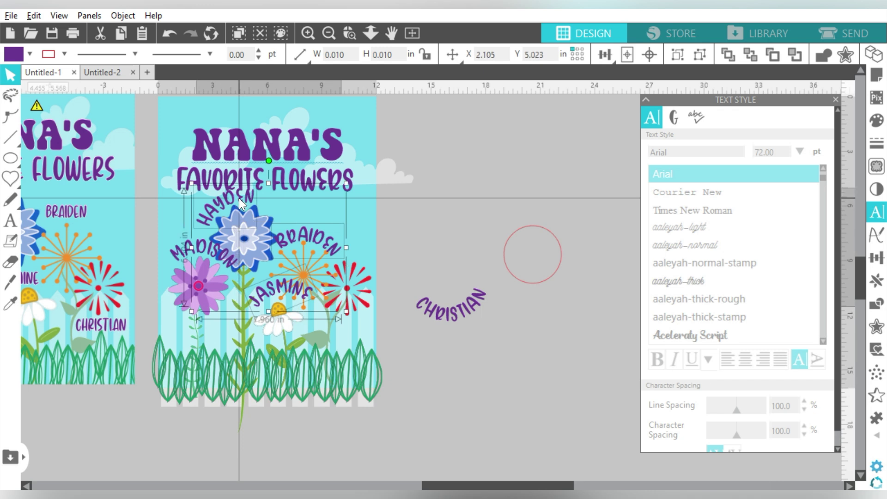
pyautogui.keyDown('shift'); pyautogui.click(206, 247); pyautogui.keyUp('shift')
pyautogui.keyDown('shift'); pyautogui.click(433, 318); pyautogui.keyUp('shift')
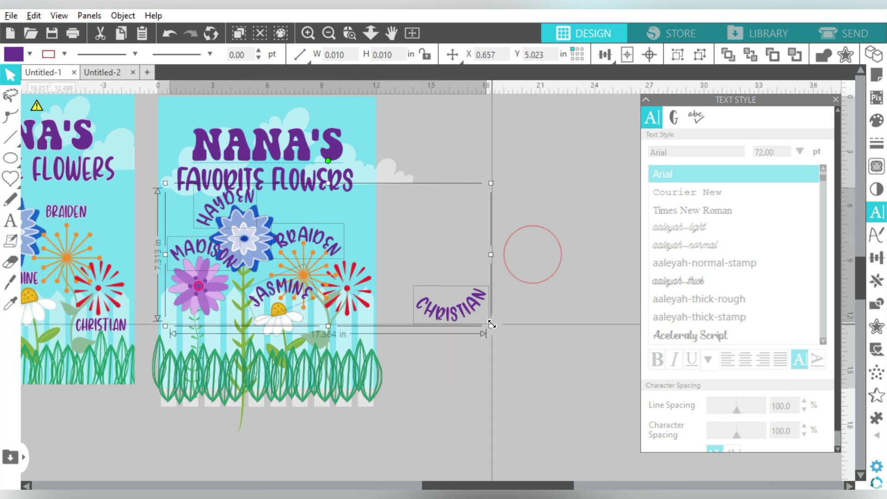
pyautogui.moveTo(493, 184); pyautogui.dragTo(426, 225)
pyautogui.click(448, 181)
# Step: Place BRAIDEN right of the blue flower, HAYDEN above it, JASMINE above the daisy, and nudge MADISON left
pyautogui.click(364, 326)
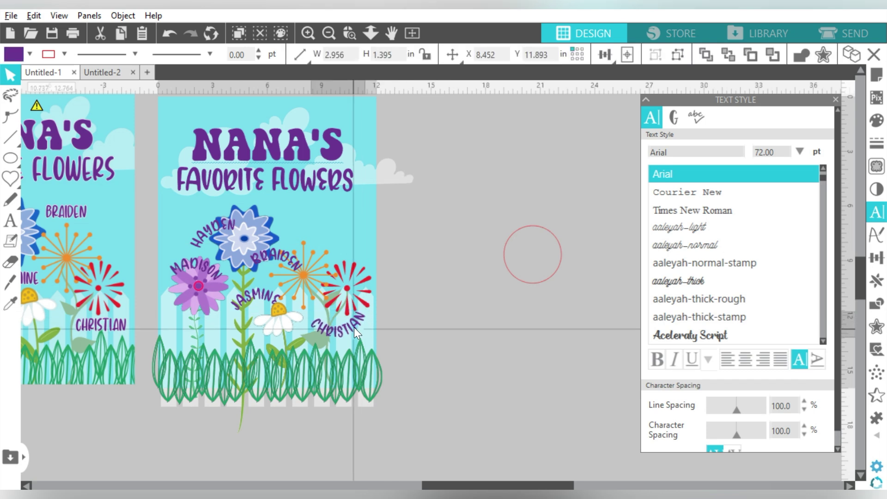
pyautogui.moveTo(352, 272); pyautogui.dragTo(333, 337)
pyautogui.hotkey('ctrl', 'z')
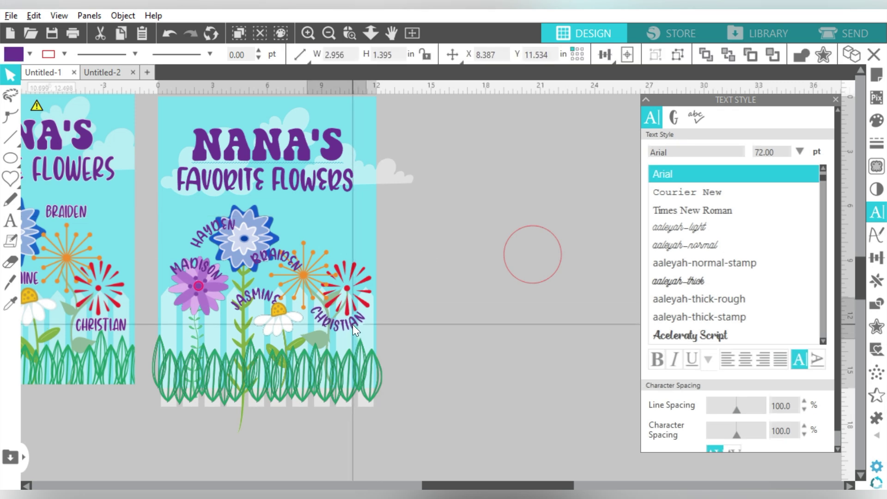
pyautogui.click(356, 326)
pyautogui.moveTo(274, 257); pyautogui.dragTo(315, 228)
pyautogui.moveTo(205, 240); pyautogui.dragTo(214, 207)
pyautogui.moveTo(262, 300); pyautogui.dragTo(280, 291)
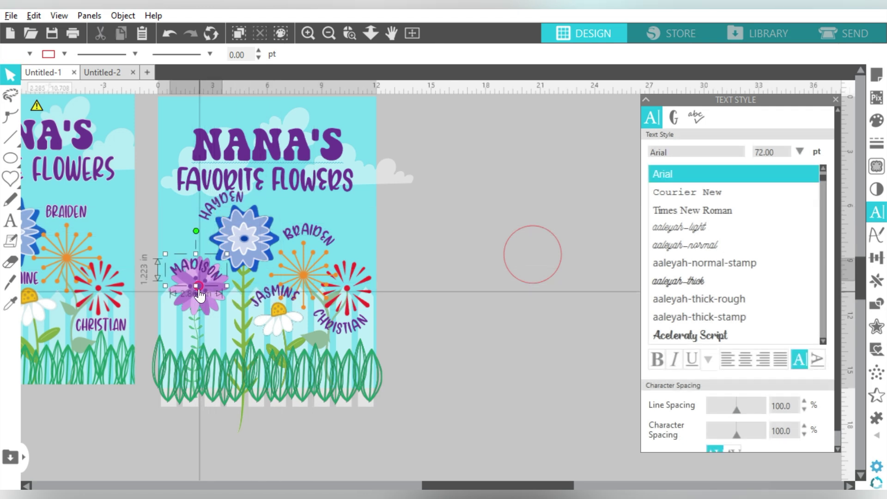
pyautogui.moveTo(213, 273); pyautogui.dragTo(186, 245)
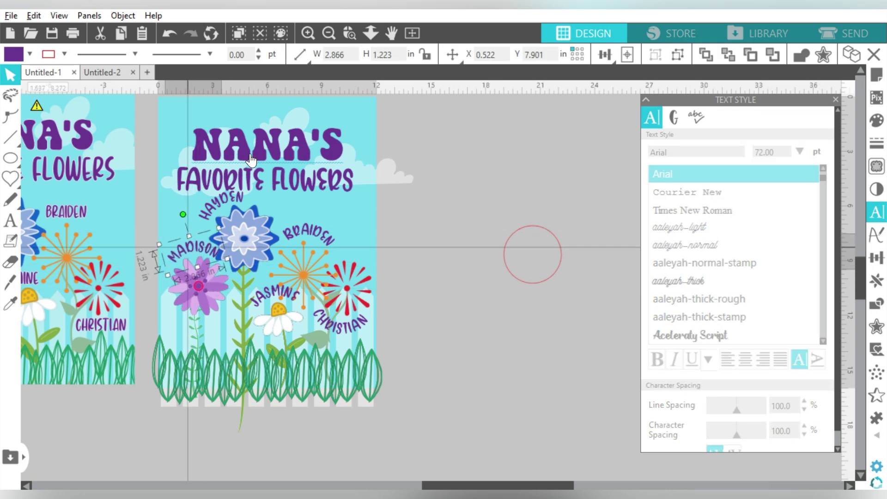
# Step: Centre the NANA'S FAVORITE FLOWERS title lines, convert them to paths, and re-centre on the page
pyautogui.click(274, 151)
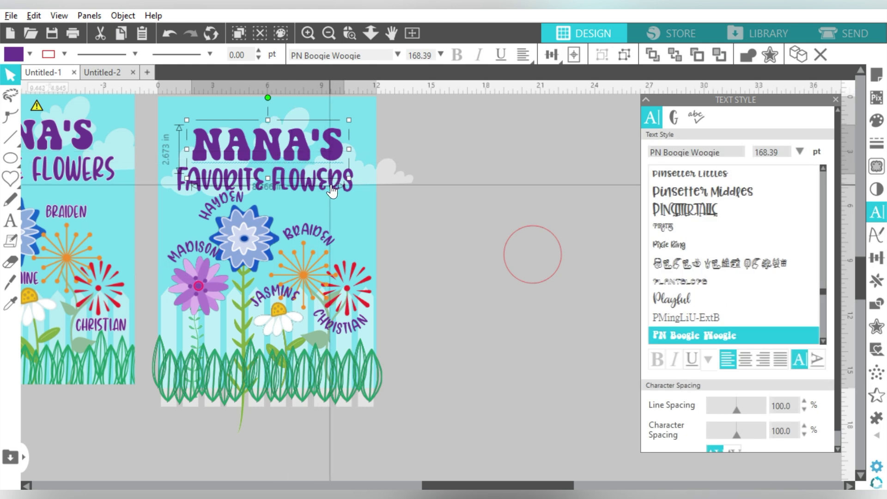
pyautogui.click(551, 54)
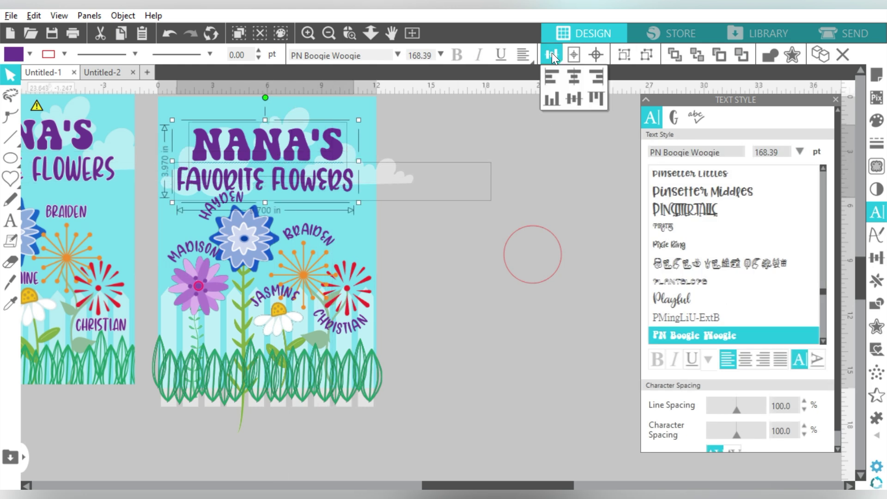
pyautogui.click(575, 80)
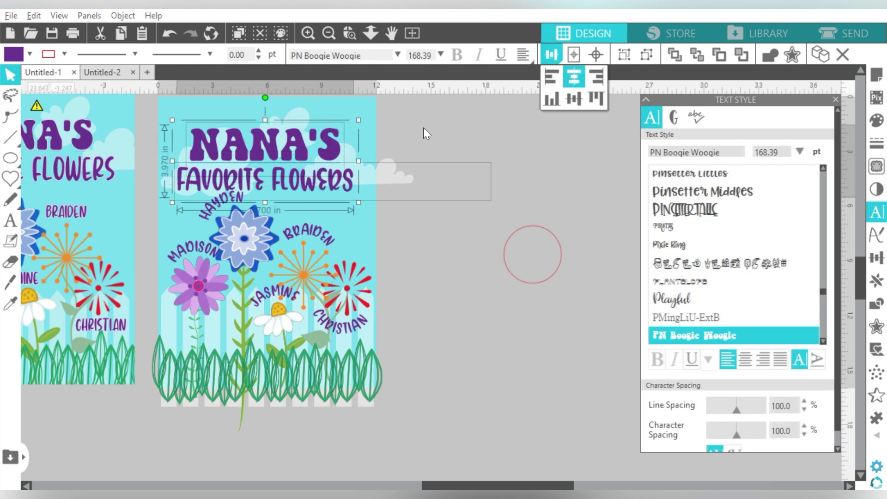
pyautogui.rightClick(331, 149)
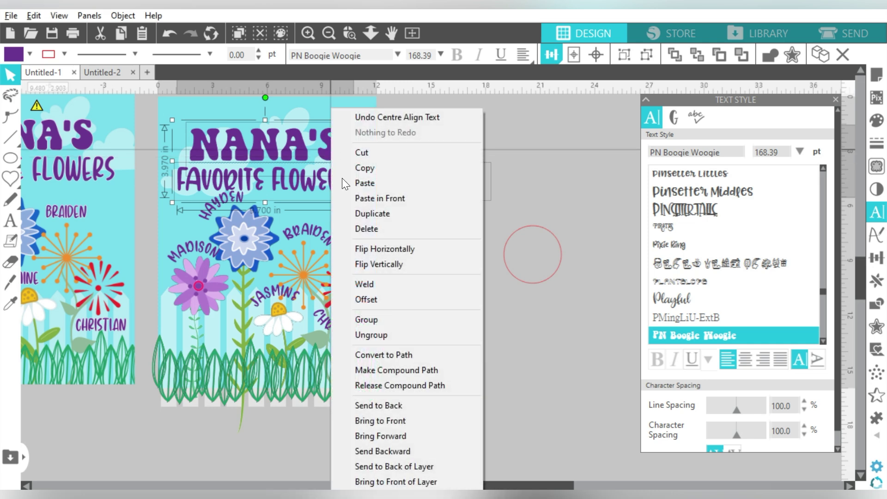
pyautogui.click(368, 354)
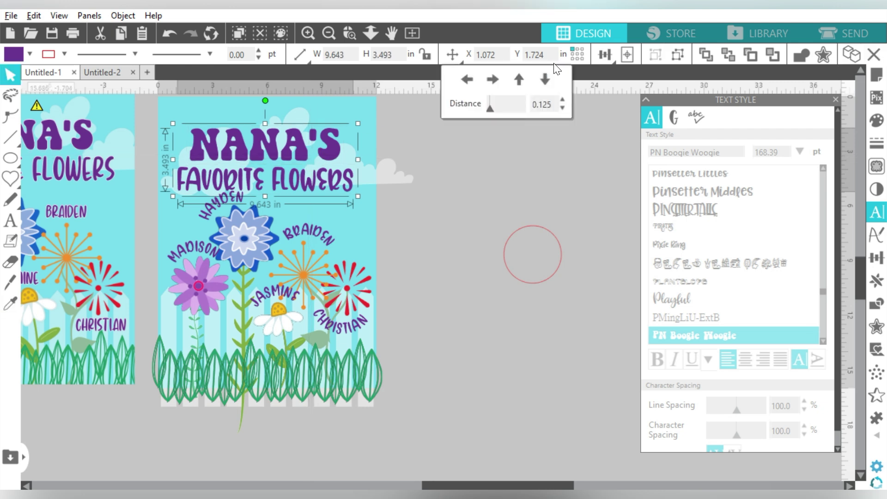
pyautogui.click(624, 76)
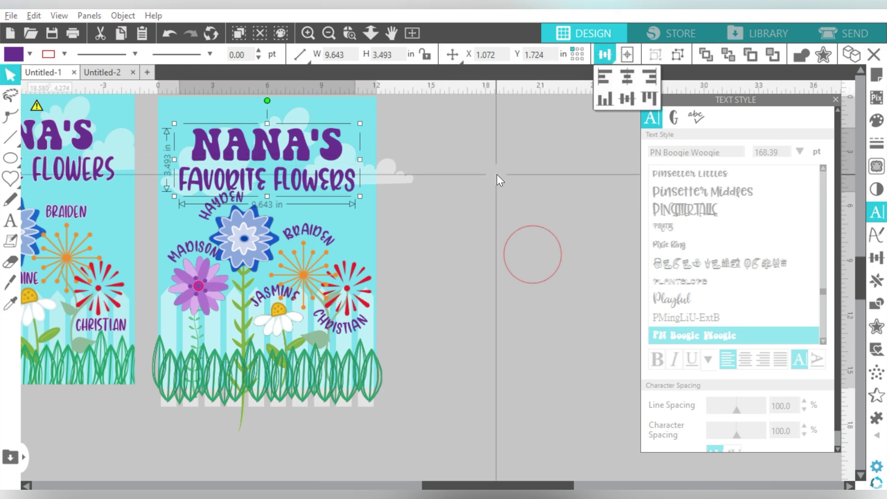
# Step: Group the title with BRAIDEN, CHRISTIAN, JASMINE, HAYDEN and MADISON
pyautogui.keyDown('shift'); pyautogui.click(309, 233); pyautogui.keyUp('shift')
pyautogui.keyDown('shift'); pyautogui.click(329, 326); pyautogui.keyUp('shift')
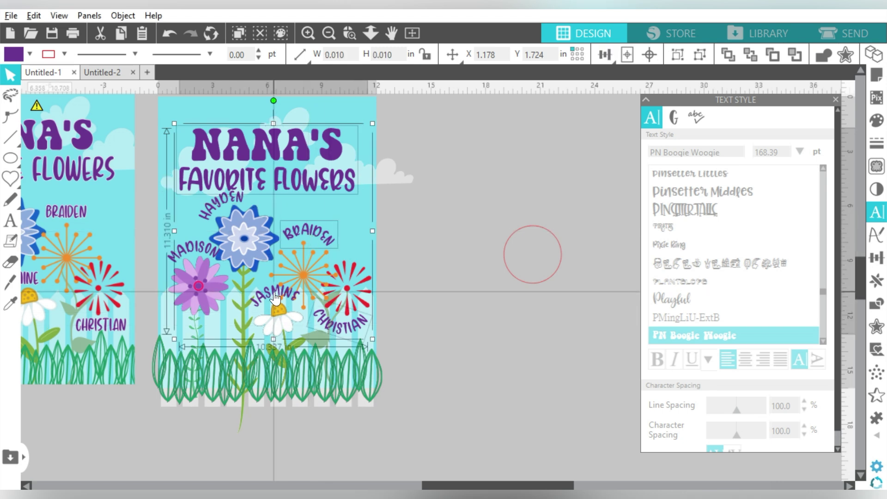
pyautogui.keyDown('shift'); pyautogui.click(275, 294); pyautogui.keyUp('shift')
pyautogui.keyDown('shift'); pyautogui.click(220, 209); pyautogui.keyUp('shift')
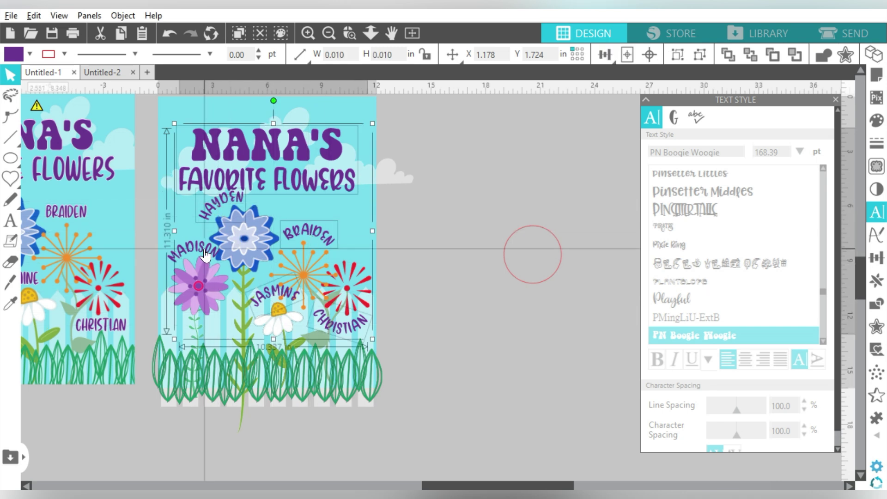
pyautogui.keyDown('shift'); pyautogui.click(204, 253); pyautogui.keyUp('shift')
pyautogui.hotkey('ctrl', 'g')
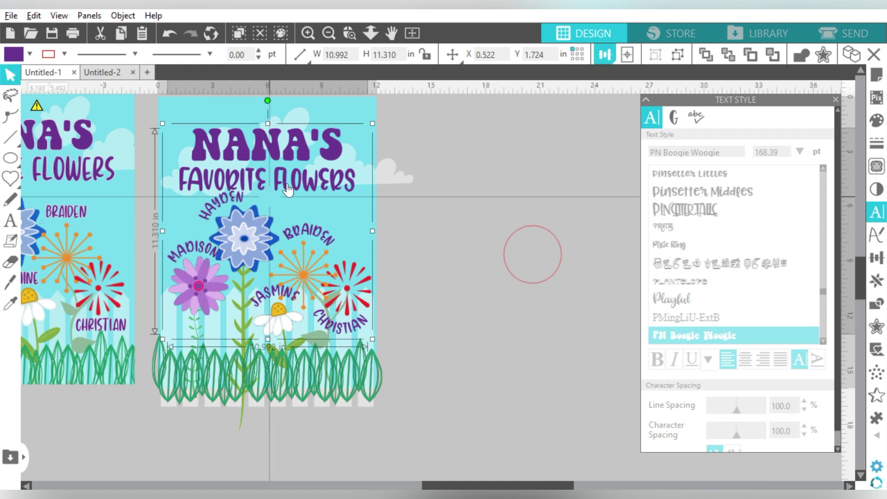
# Step: Ungroup the title and names, leave only the names selected, and zoom in on the flowers
pyautogui.hotkey('ctrl', 'shift', 'g')
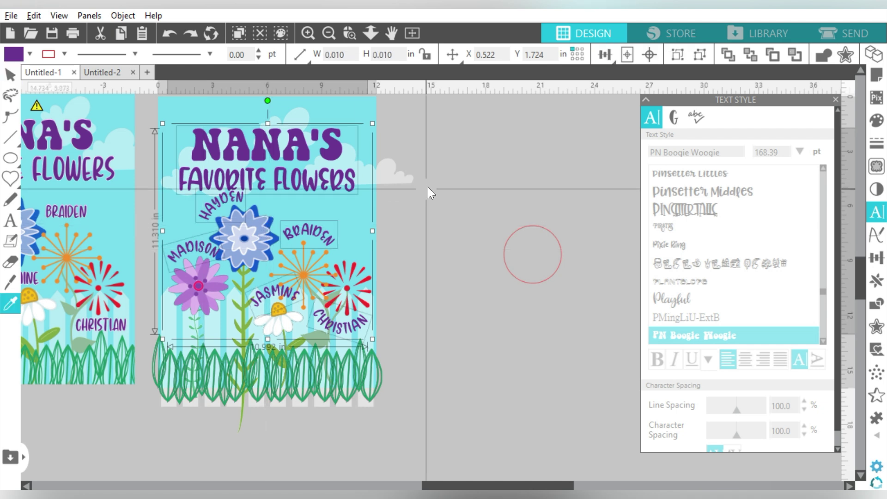
pyautogui.keyDown('shift'); pyautogui.click(333, 153); pyautogui.keyUp('shift')
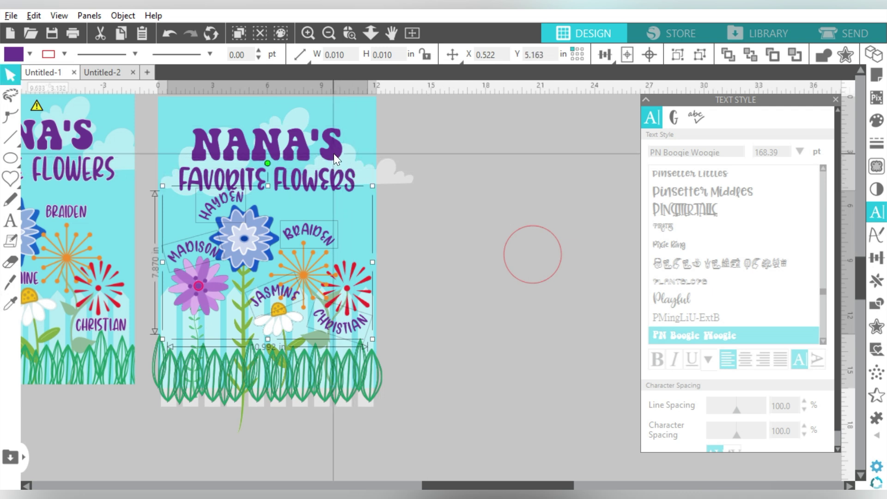
pyautogui.press('i')
pyautogui.press('v')
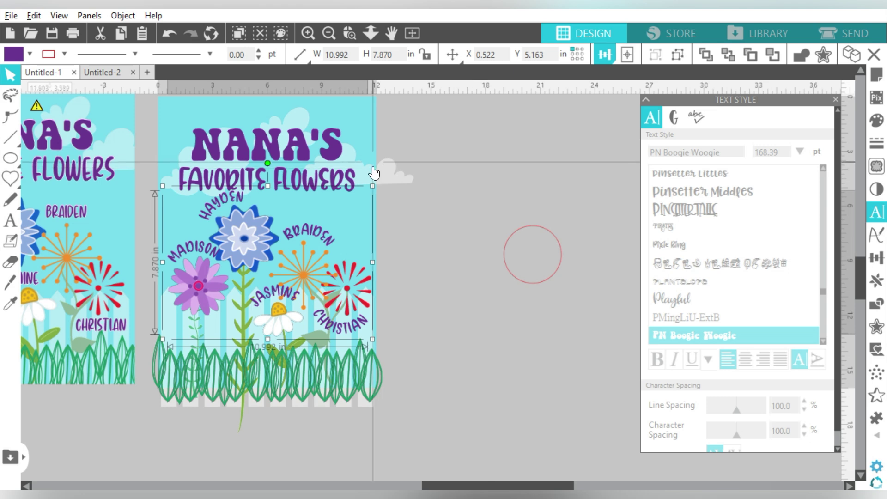
pyautogui.click(350, 32)
pyautogui.moveTo(148, 170); pyautogui.dragTo(408, 354)
pyautogui.click(834, 99)
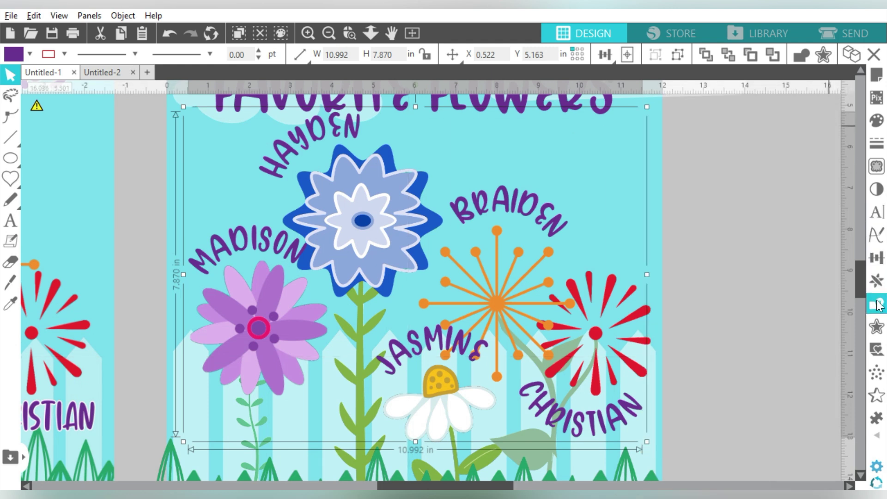
# Step: Apply a 0.030 in outward offset around the selected names
pyautogui.click(876, 326)
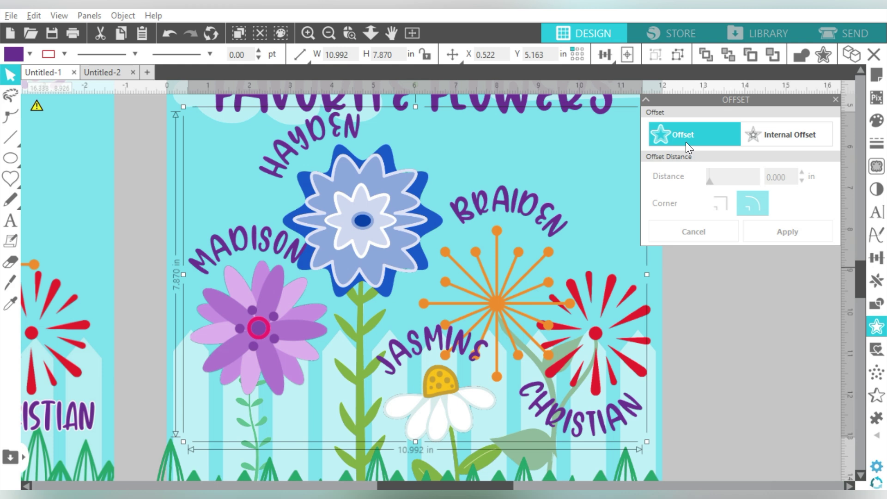
pyautogui.click(686, 142)
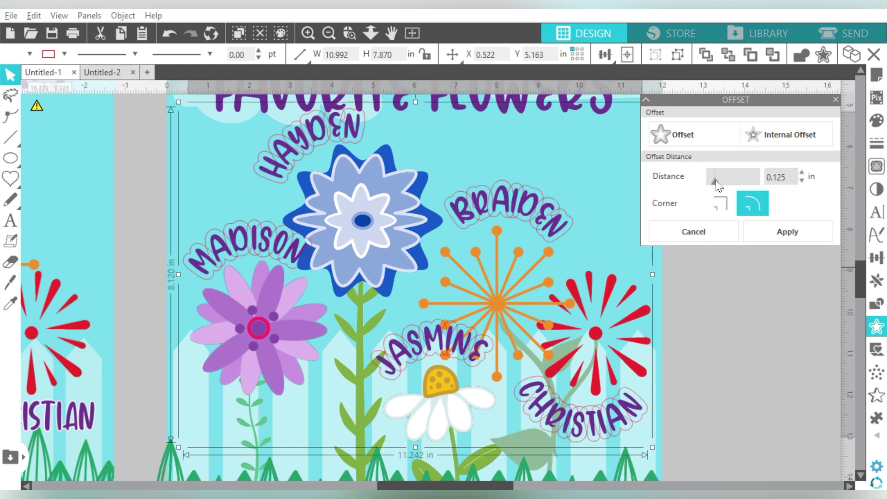
pyautogui.press('Down')
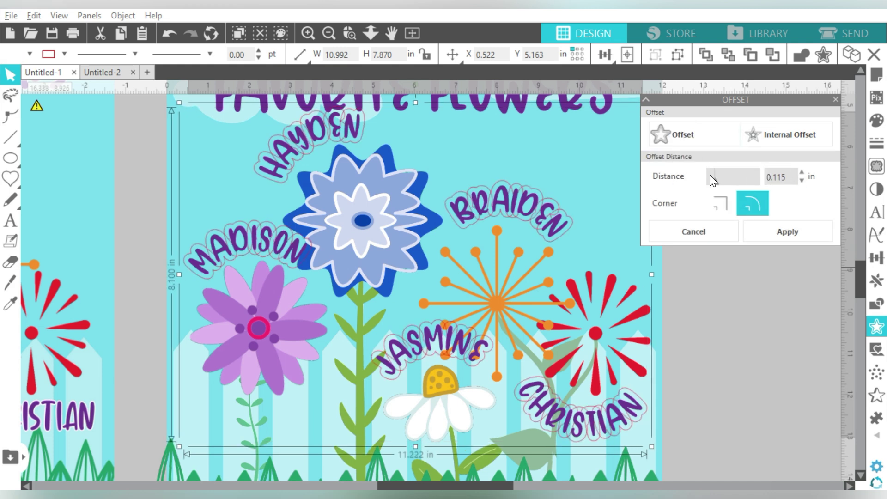
pyautogui.press('Up')
pyautogui.press('Up')
pyautogui.press('Up')
pyautogui.press('Up')
pyautogui.press('Up')
pyautogui.write('0')
pyautogui.press('Return')
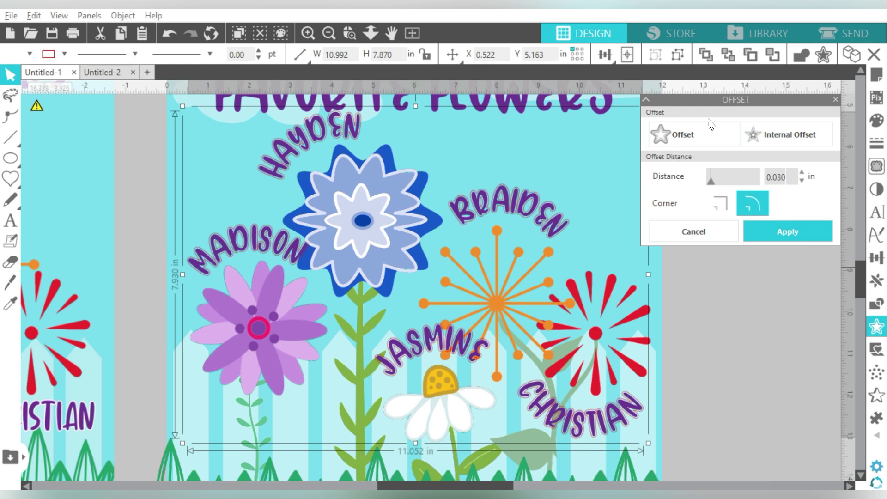
pyautogui.click(788, 229)
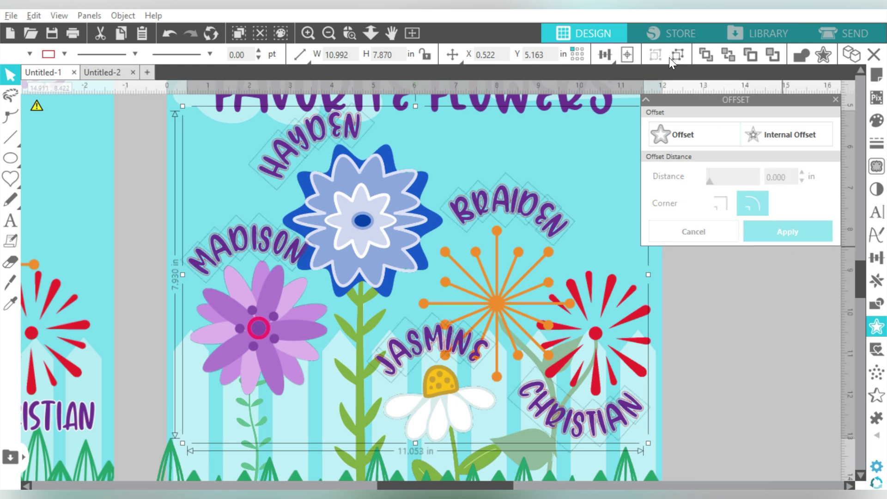
# Step: Set the offset outlines' line colour to none so the names show white halos
pyautogui.click(875, 120)
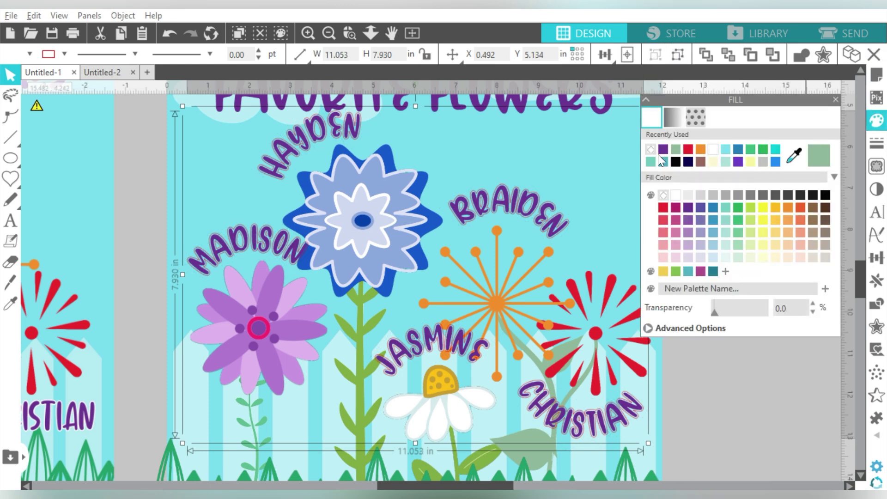
pyautogui.click(876, 143)
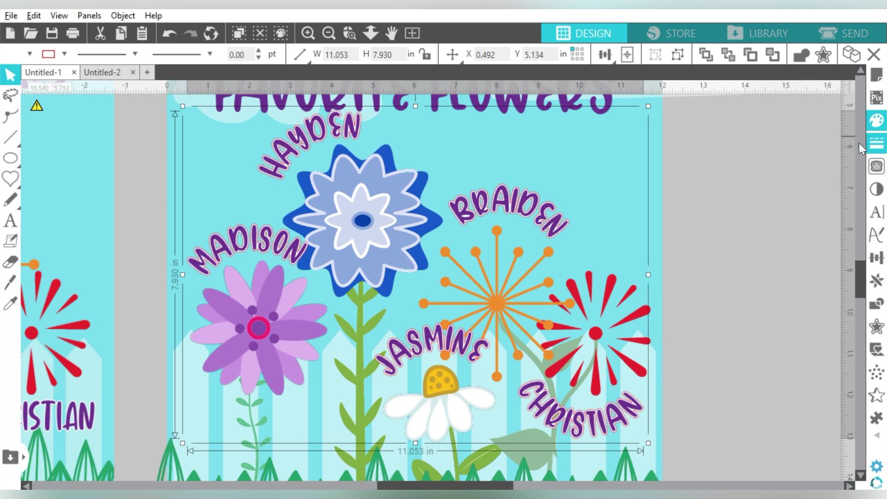
pyautogui.click(663, 149)
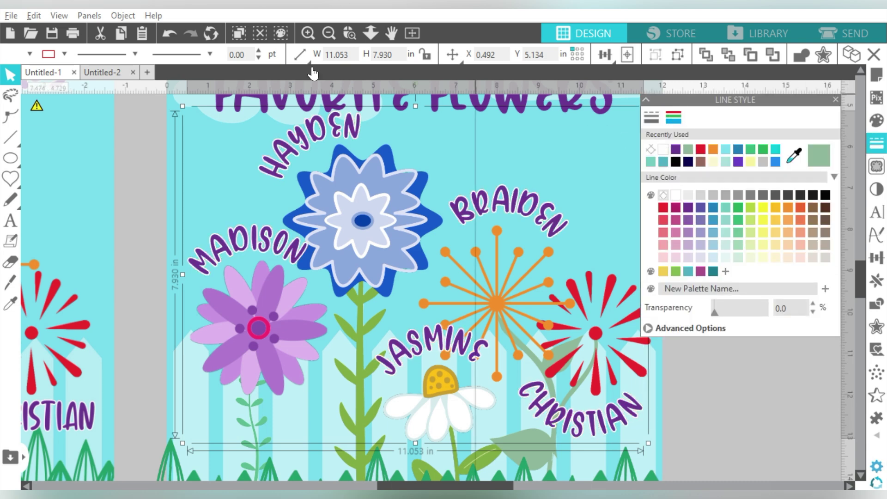
pyautogui.click(326, 32)
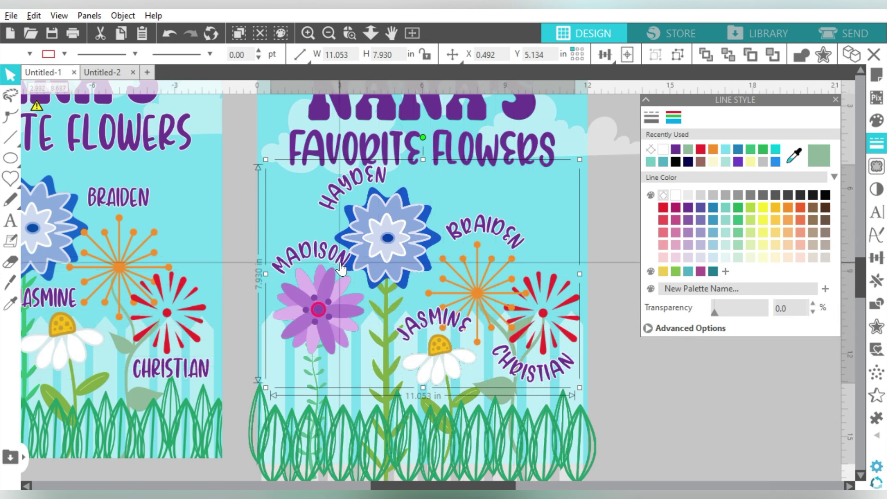
pyautogui.click(622, 189)
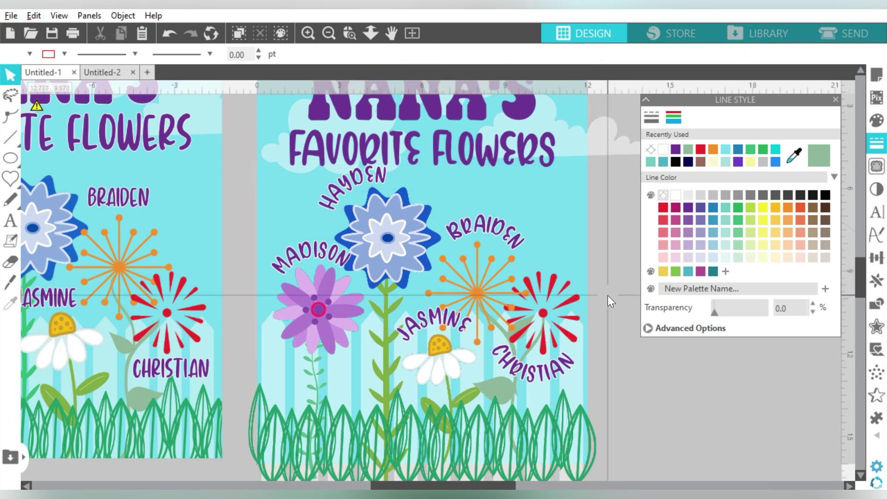
# Step: Ungroup the whole right-hand flag design
pyautogui.moveTo(608, 186); pyautogui.dragTo(286, 377)
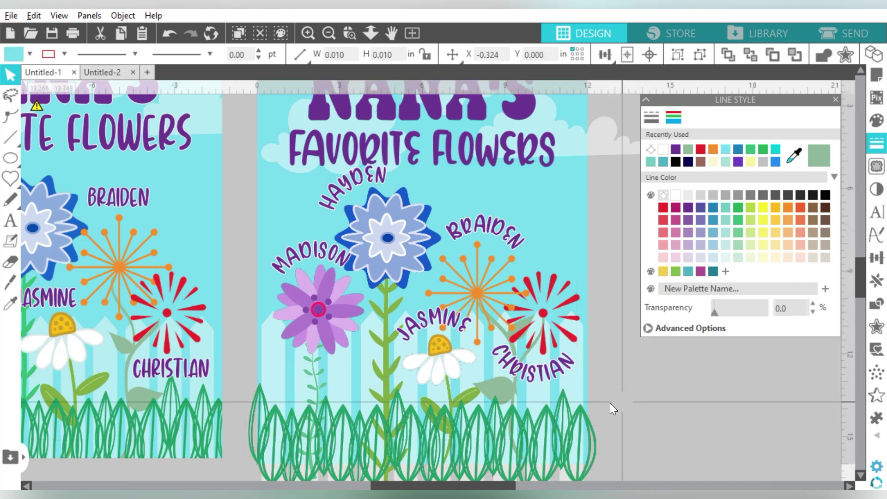
pyautogui.rightClick(560, 415)
pyautogui.click(599, 260)
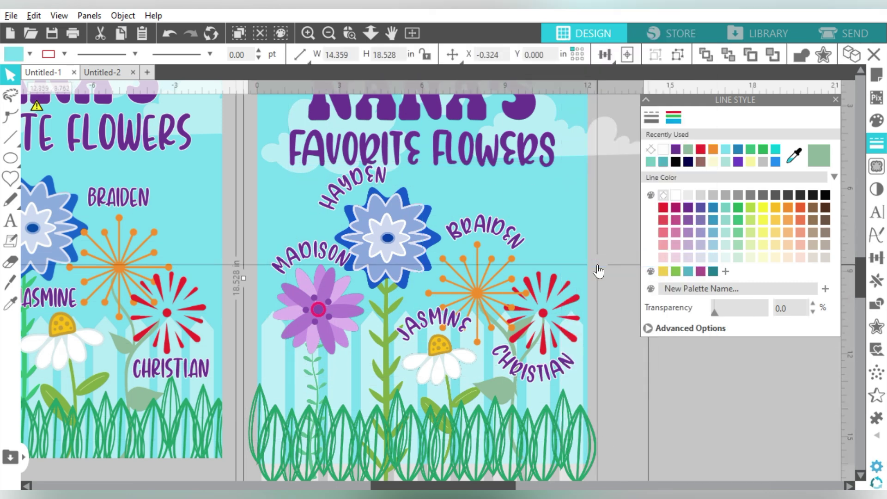
pyautogui.click(610, 241)
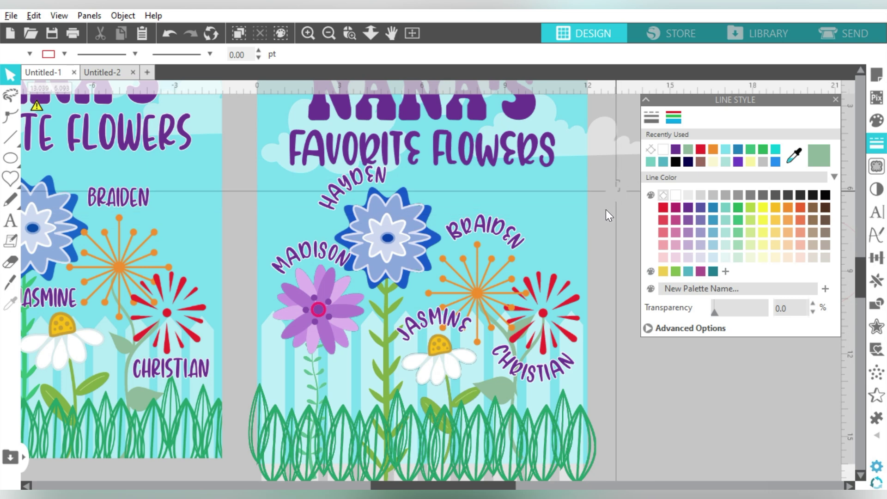
# Step: Nudge the flowers-and-names group slightly right, then select the grass and title in turn
pyautogui.moveTo(590, 225); pyautogui.dragTo(290, 382)
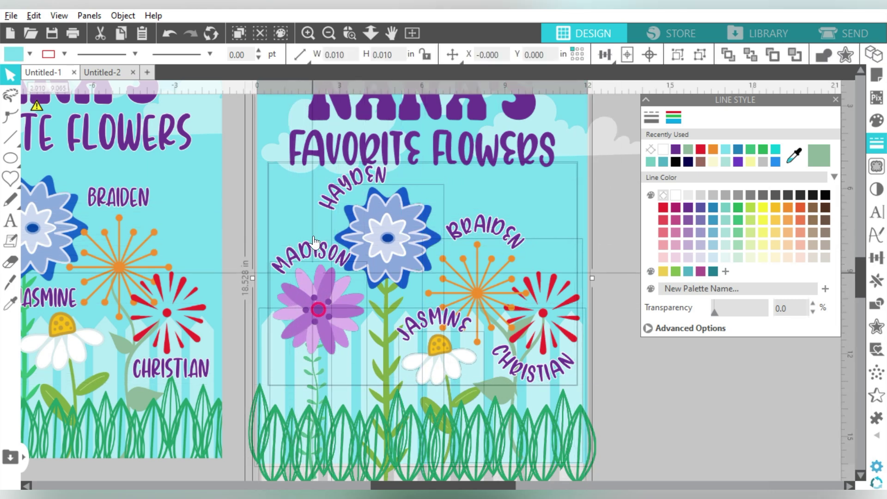
pyautogui.click(292, 196)
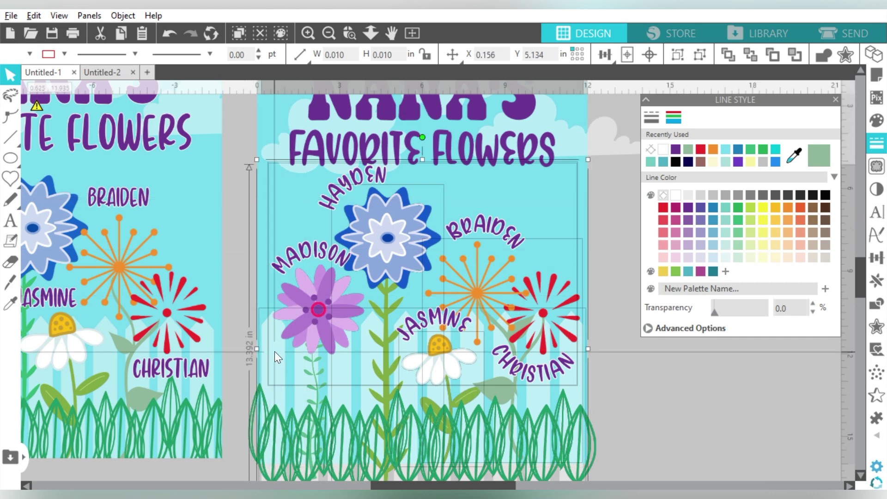
pyautogui.moveTo(274, 351)
pyautogui.mouseDown()
pyautogui.moveTo(263, 345)
pyautogui.moveTo(284, 338)
pyautogui.mouseUp()
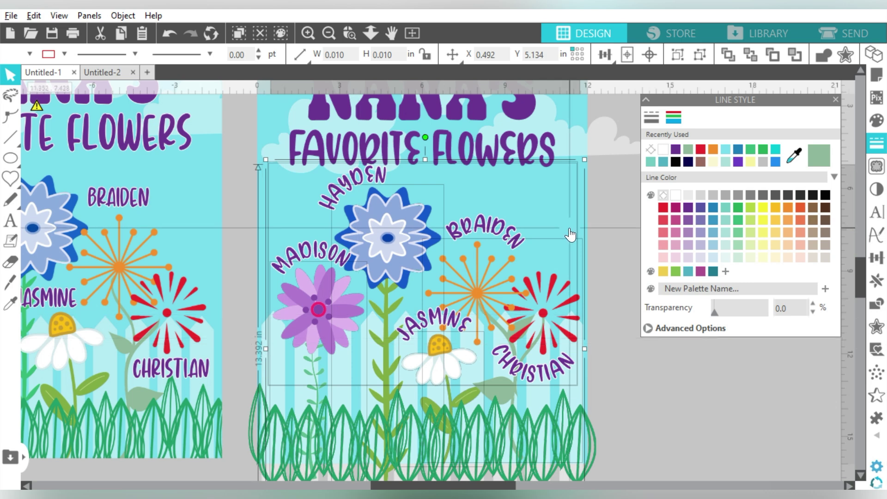
pyautogui.scroll(-1, 571, 234)
pyautogui.scroll(-1, 570, 235)
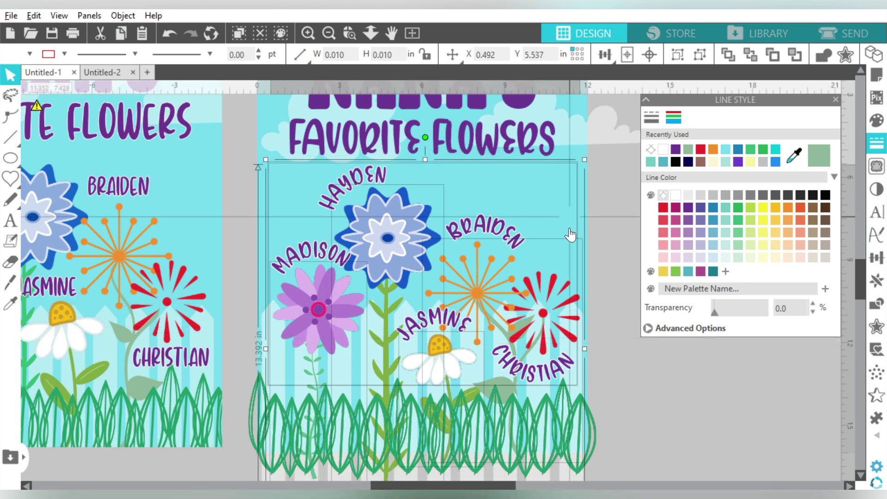
pyautogui.click(590, 439)
pyautogui.scroll(-1, 786, 421)
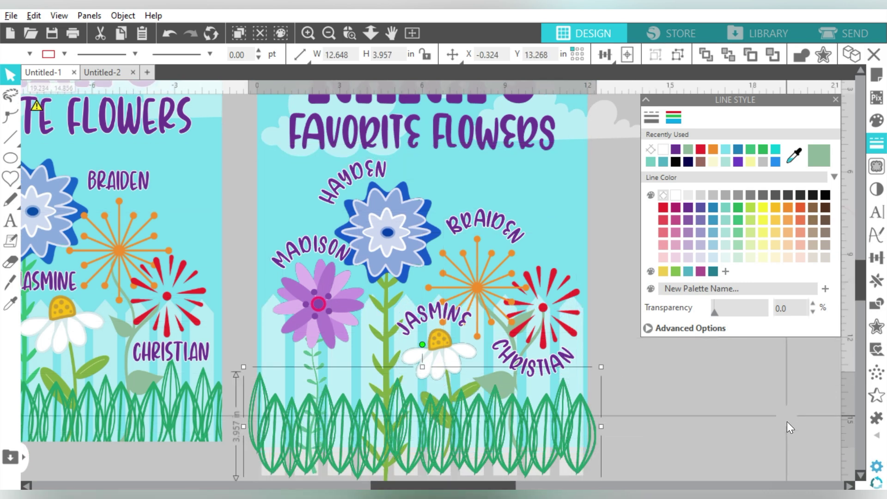
pyautogui.scroll(5, 616, 192)
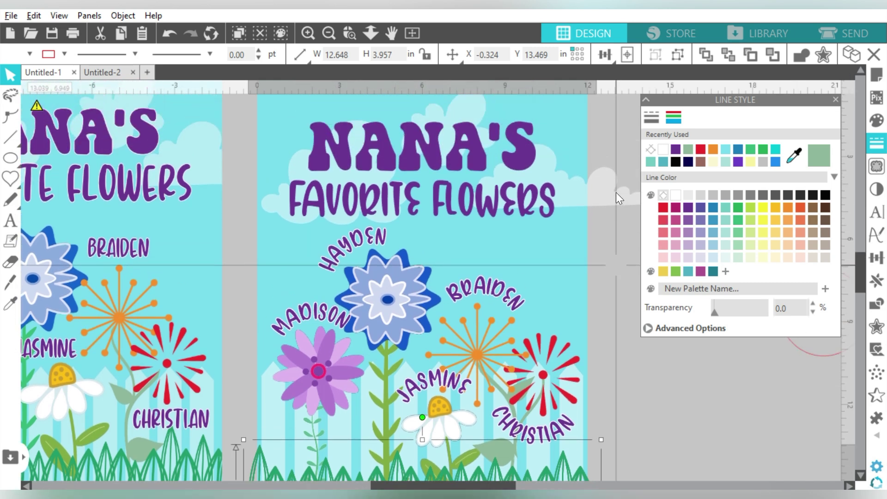
pyautogui.scroll(2, 616, 192)
pyautogui.click(472, 203)
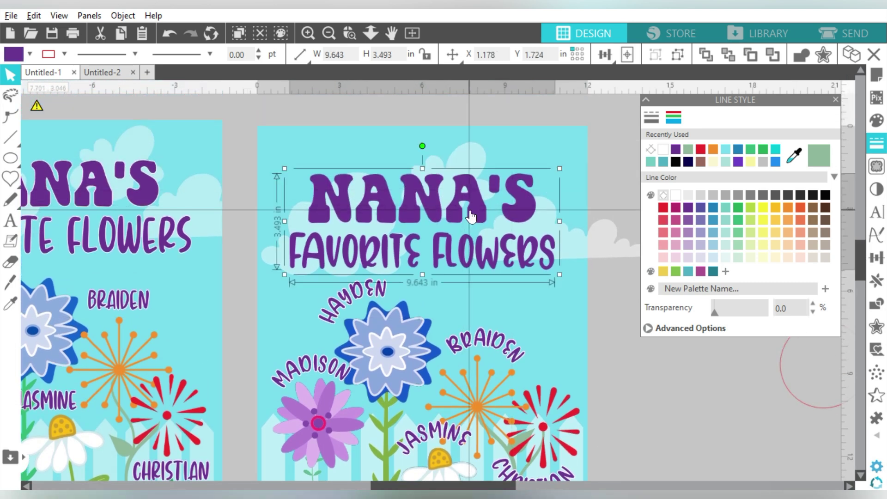
# Step: Nudge the NANA'S FAVORITE FLOWERS title up and give it a matching 0.030 in offset
pyautogui.click(606, 54)
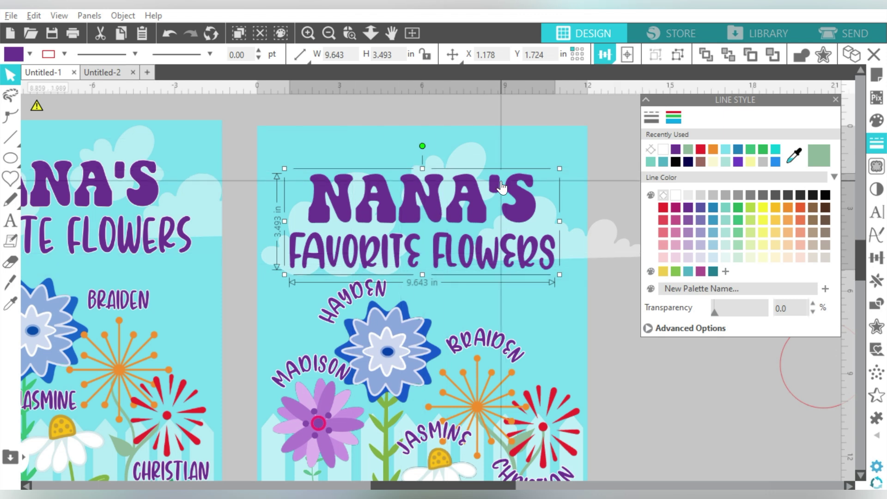
pyautogui.press('Up')
pyautogui.press('Up')
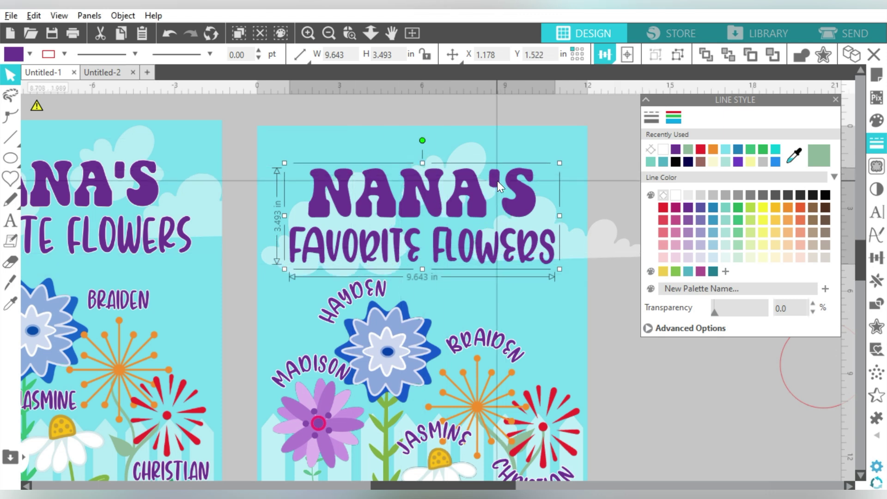
pyautogui.click(876, 326)
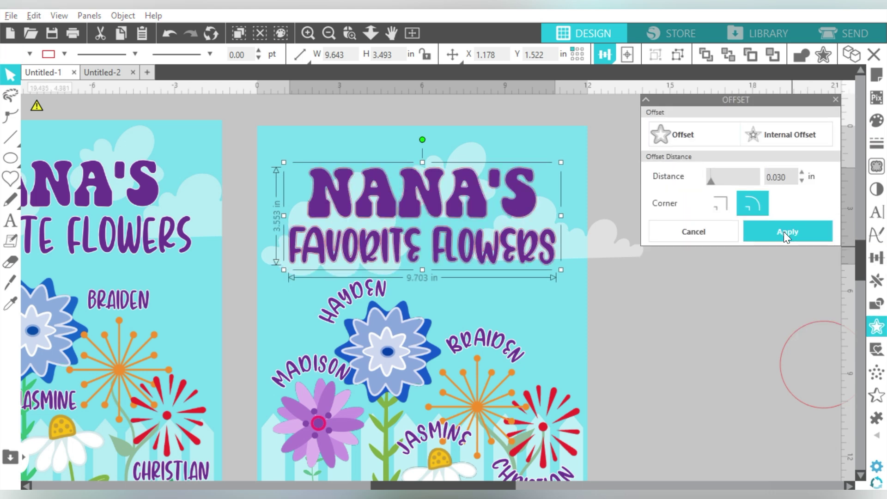
pyautogui.click(785, 231)
pyautogui.click(228, 109)
pyautogui.click(329, 33)
pyautogui.moveTo(529, 182); pyautogui.dragTo(357, 443)
# Step: With the Select tool, drag the original flag design left and delete the stray red circle
pyautogui.press('i')
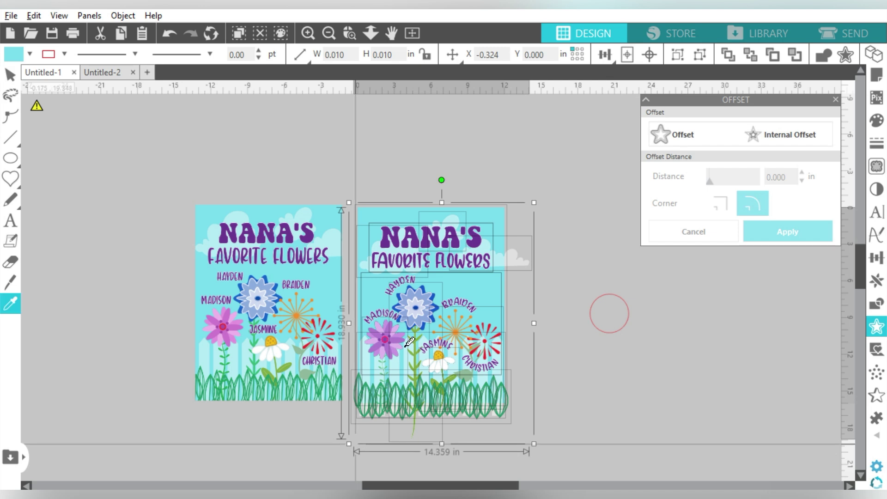
pyautogui.press('v')
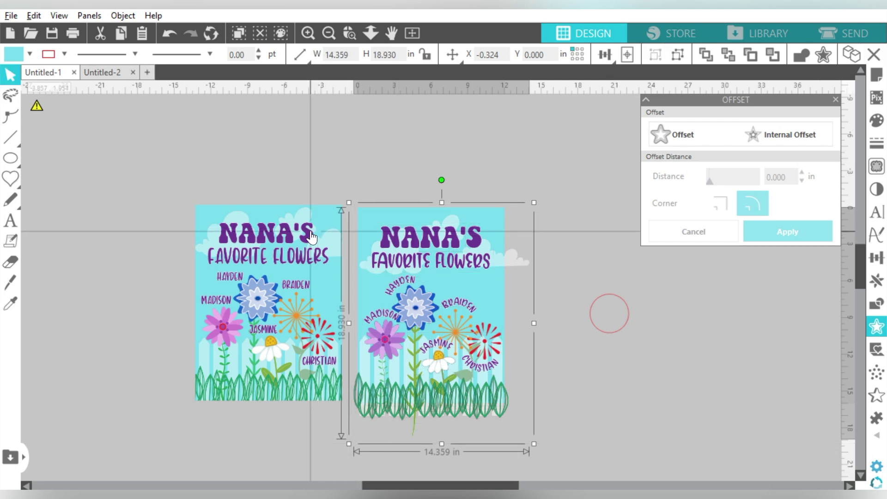
pyautogui.moveTo(310, 236); pyautogui.dragTo(236, 231)
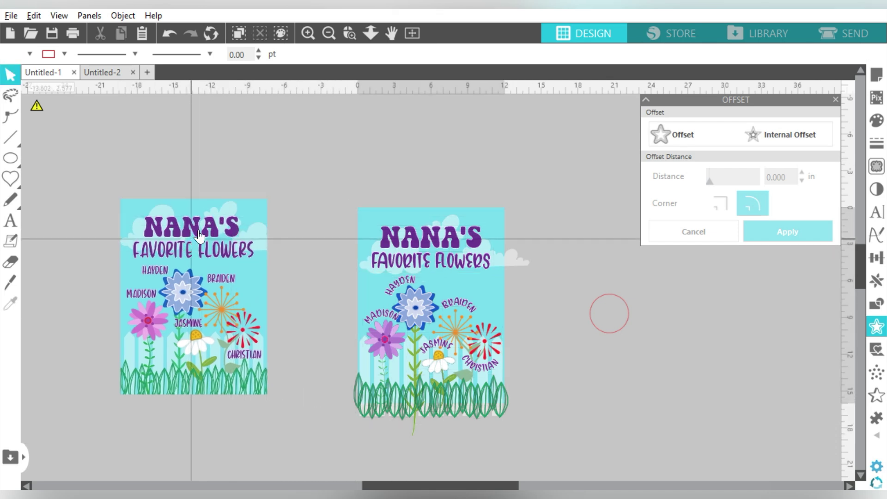
pyautogui.click(615, 323)
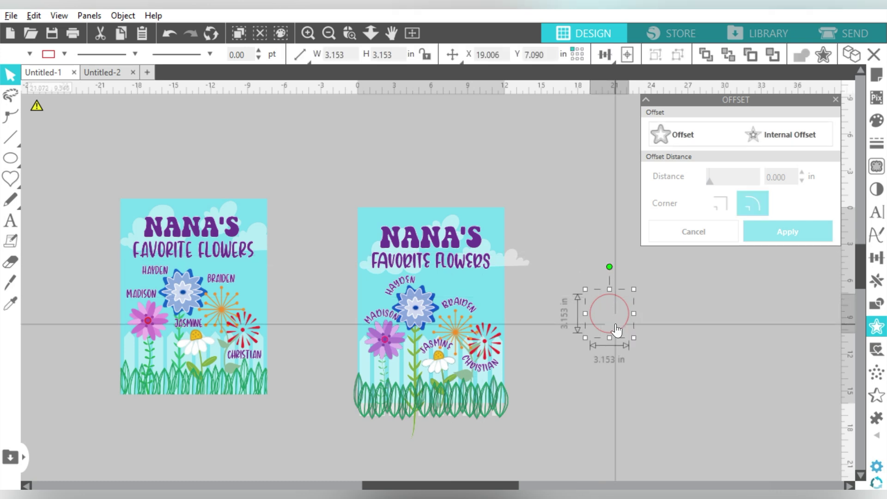
pyautogui.press('Delete')
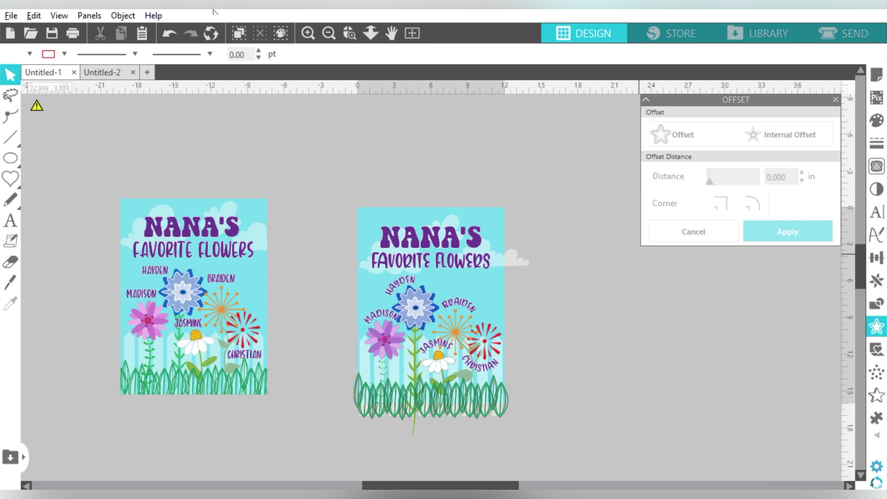
# Step: Start File > Save to Hard Drive and choose PNG as the format
pyautogui.click(11, 15)
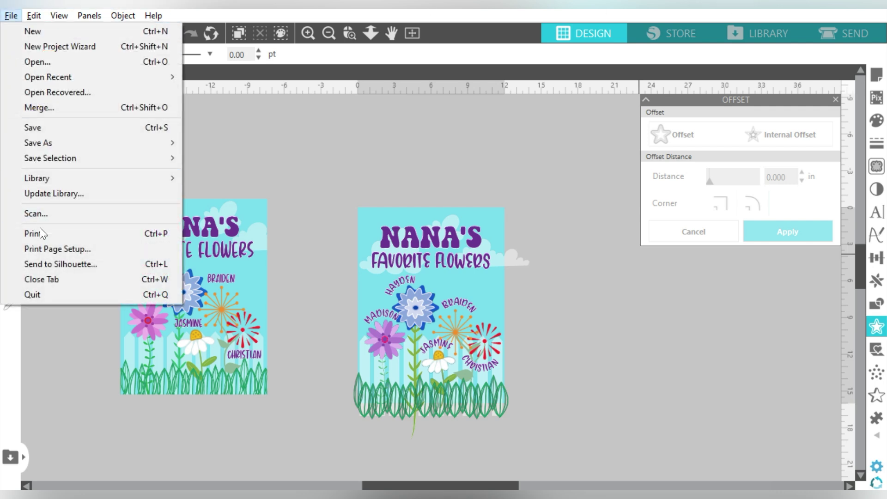
pyautogui.moveTo(96, 144)
pyautogui.click(220, 145)
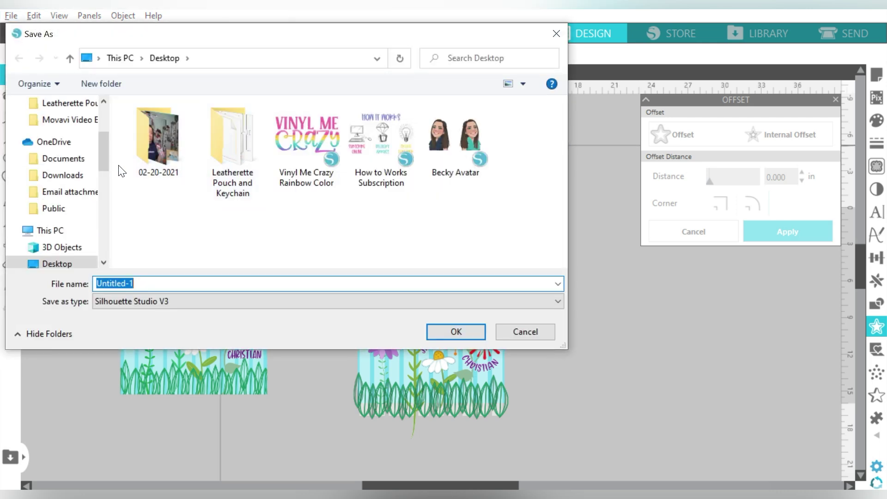
pyautogui.click(139, 299)
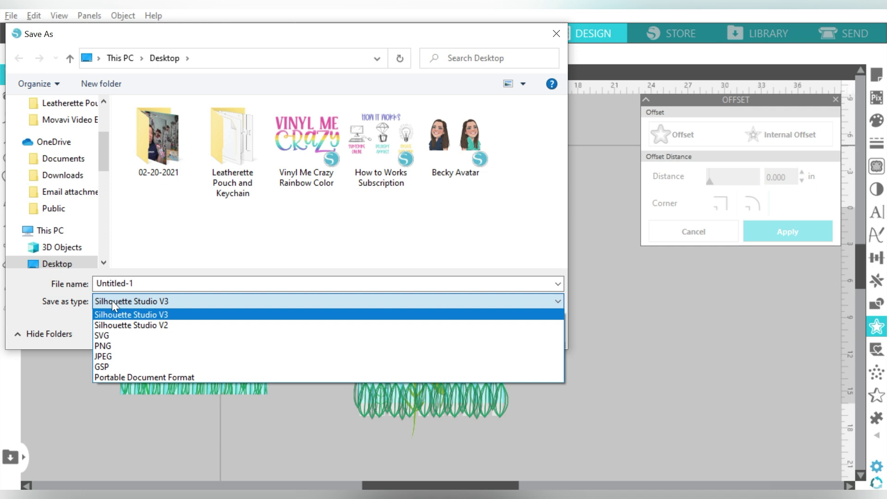
pyautogui.click(135, 346)
# Step: Name it 'Nanas Favorite Flowers', raise the size to 3072 × 4096 pixels, and save
pyautogui.doubleClick(157, 284)
pyautogui.write('nAN')
pyautogui.press('BackSpace')
pyautogui.press('BackSpace')
pyautogui.press('BackSpace')
pyautogui.write("Nana's")
pyautogui.press('BackSpace')
pyautogui.press('BackSpace')
pyautogui.write('s Favorite Flowers')
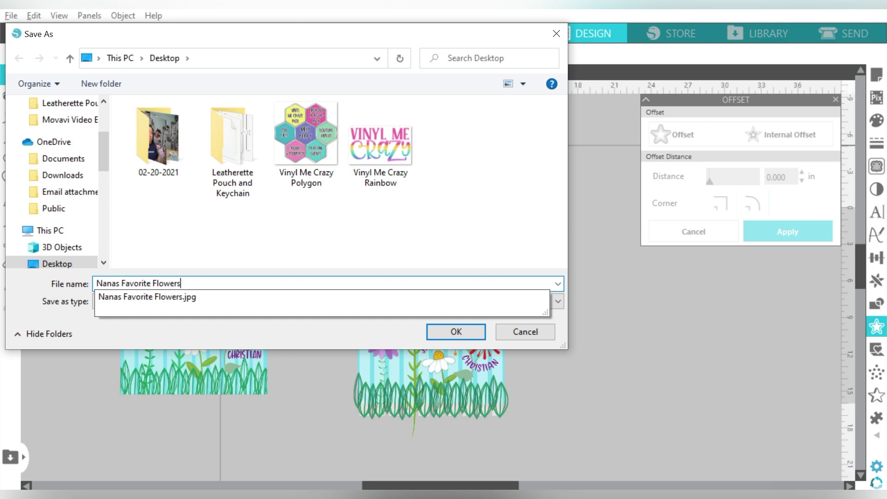
pyautogui.press('Return')
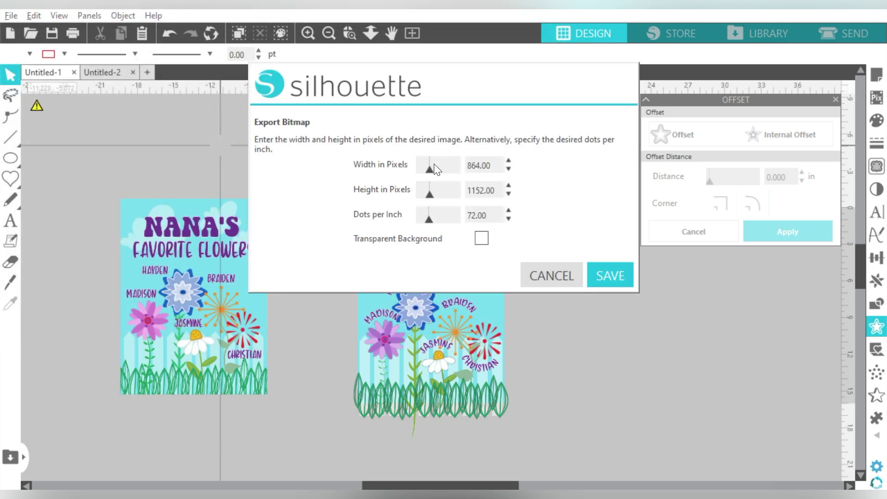
pyautogui.moveTo(431, 174); pyautogui.dragTo(470, 165)
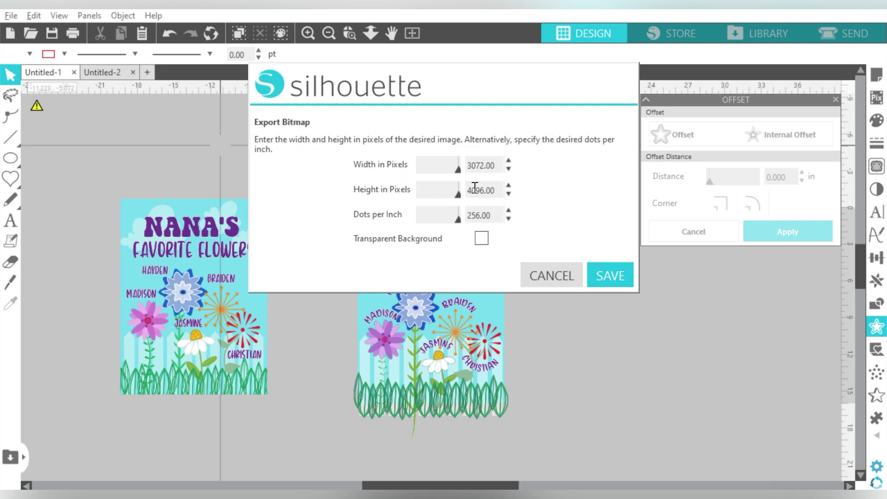
pyautogui.click(622, 278)
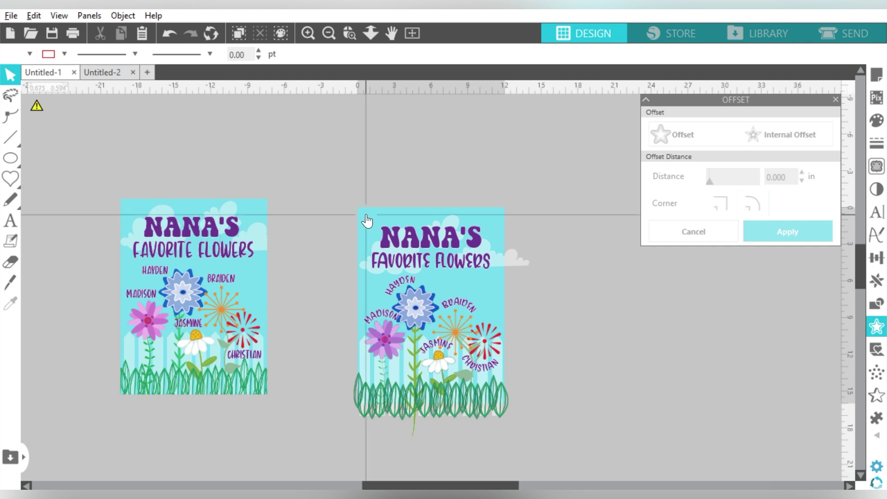
# Step: Undo the accidental design move and open the exported Nanas Favorite Flowers PNG
pyautogui.moveTo(235, 223); pyautogui.dragTo(472, 235)
pyautogui.hotkey('ctrl', 'z')
pyautogui.click(11, 15)
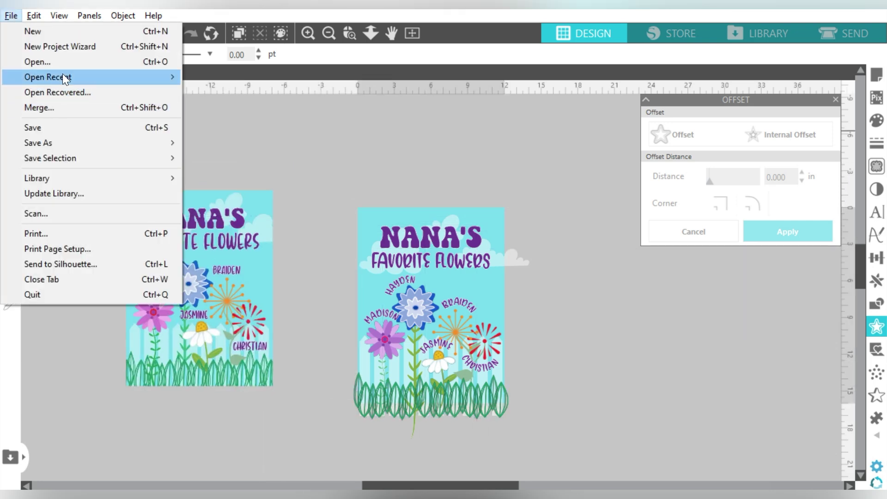
pyautogui.click(27, 60)
pyautogui.doubleClick(440, 152)
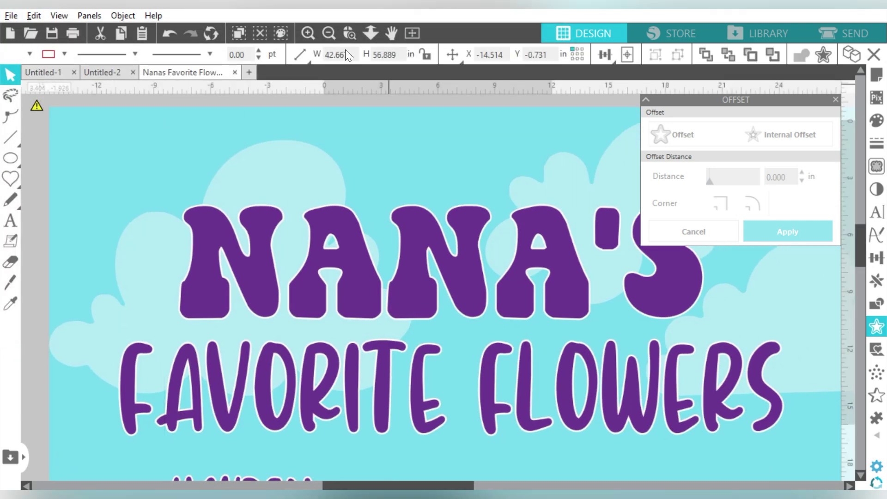
# Step: Inspect the opened image, then delete it from the page
pyautogui.scroll(-2, 442, 230)
pyautogui.scroll(3, 384, 304)
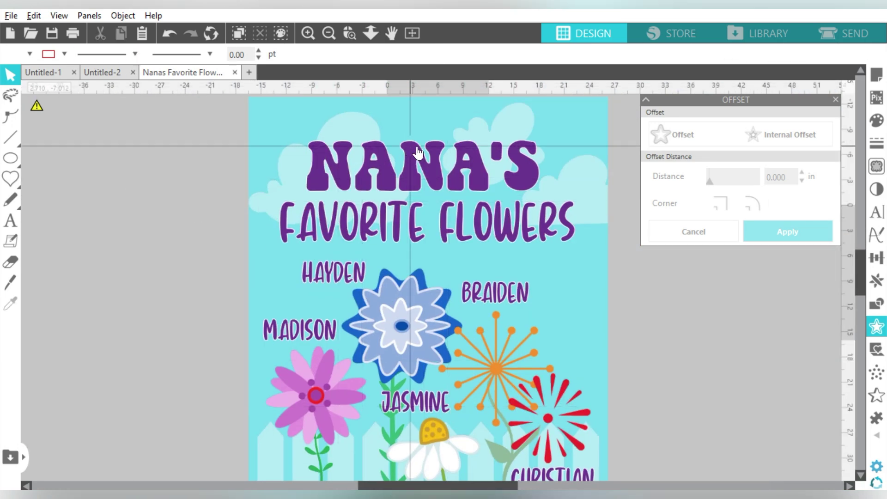
pyautogui.click(564, 181)
pyautogui.press('Delete')
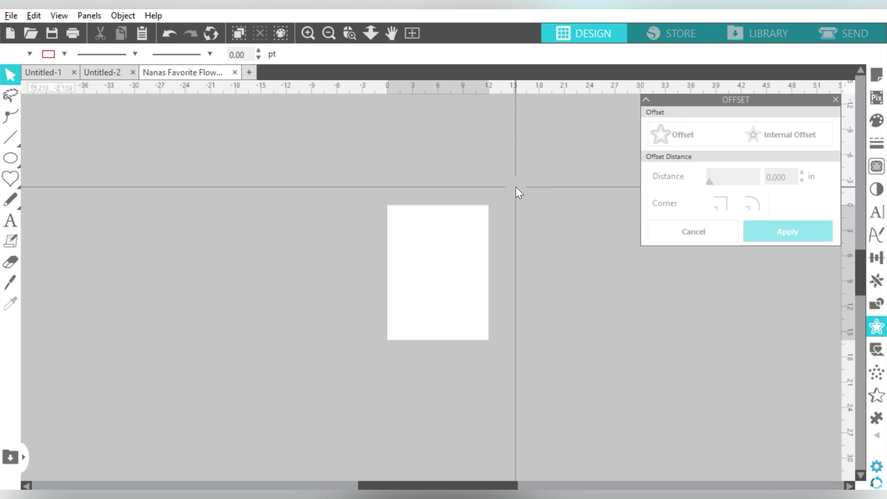
# Step: Go back to the Untitled-2 tab holding the flag design
pyautogui.click(96, 74)
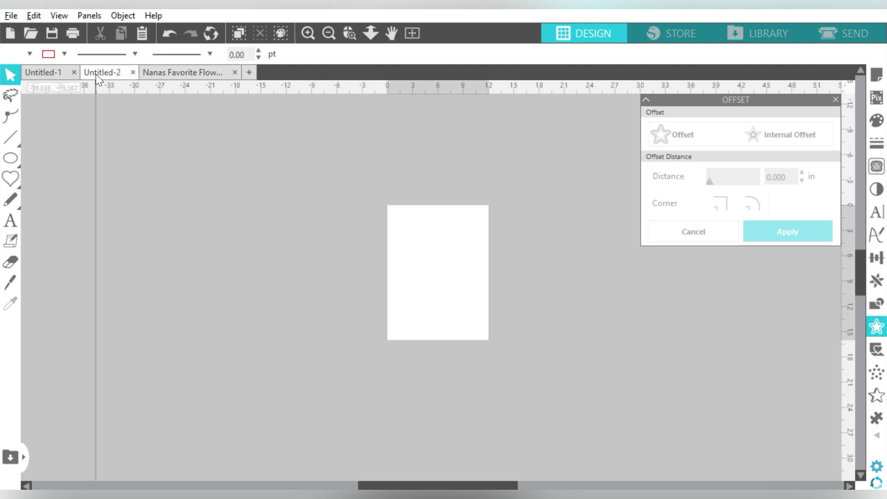